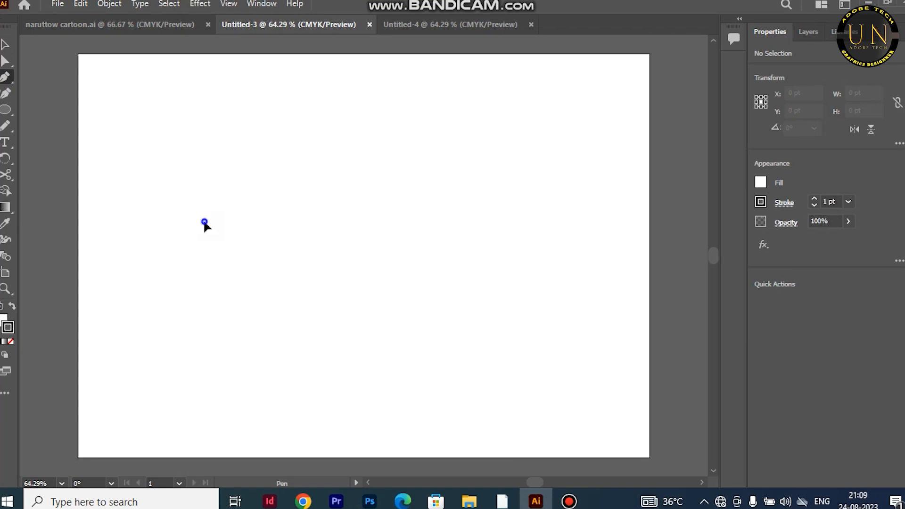
Start the spiky hair outline with the Pen tool, drawing two narrow spikes at its left end.
left_click(198, 164)
left_click_drag(218, 191, 219, 199)
mouse_move(229, 139)
left_mouse_down()
mouse_move(234, 146)
mouse_move(237, 133)
left_mouse_up()
left_click(239, 194)
left_click_drag(242, 176, 261, 119)
key("ctrl+z")
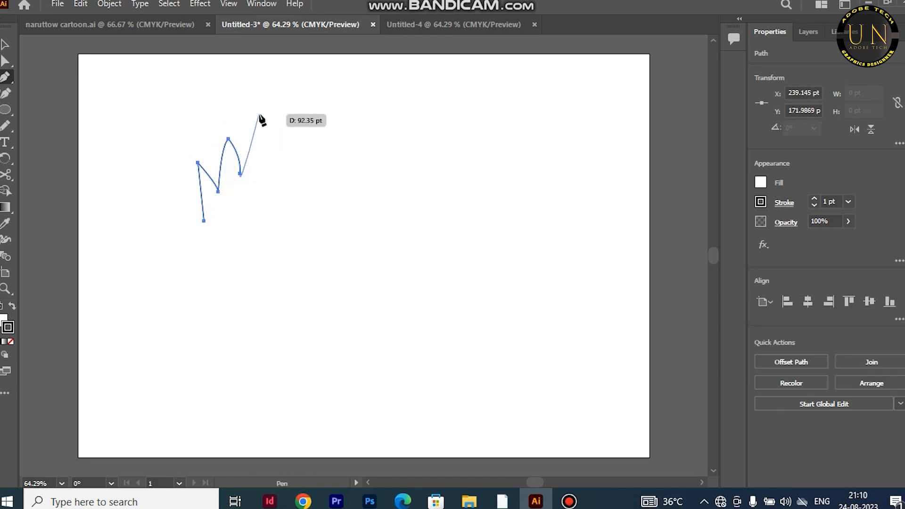
key("ctrl+z")
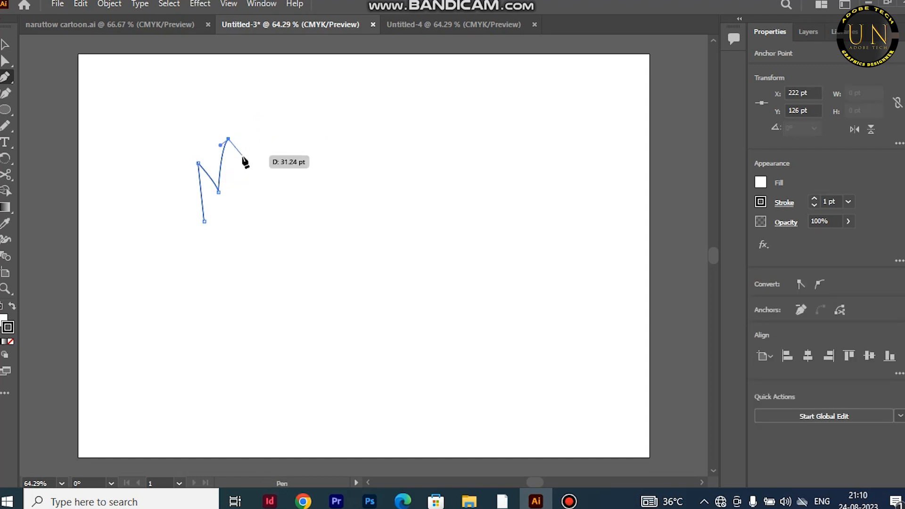
left_click(239, 175)
Extend the hair outline along the crown with two larger curved spikes pointing right.
left_click_drag(301, 117, 319, 116)
left_click(302, 117)
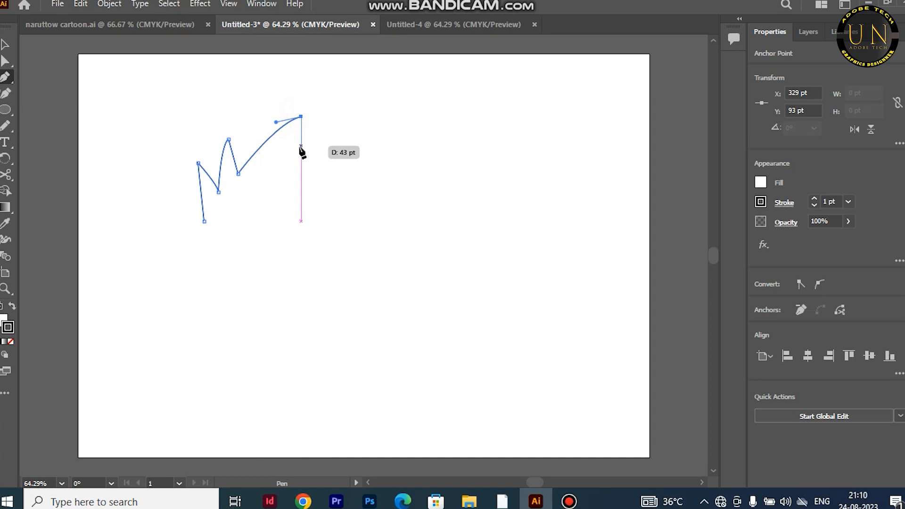
left_click_drag(290, 157, 280, 162)
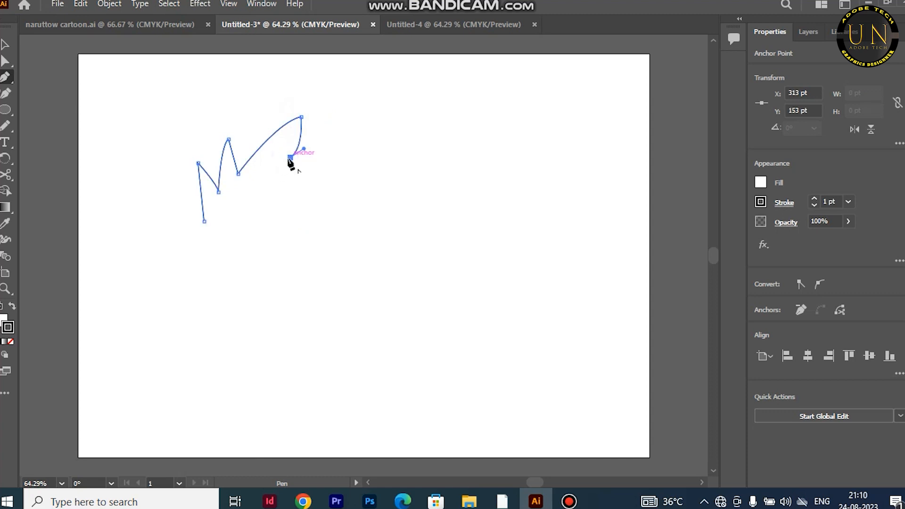
left_click_drag(385, 117, 428, 124)
left_click(386, 117)
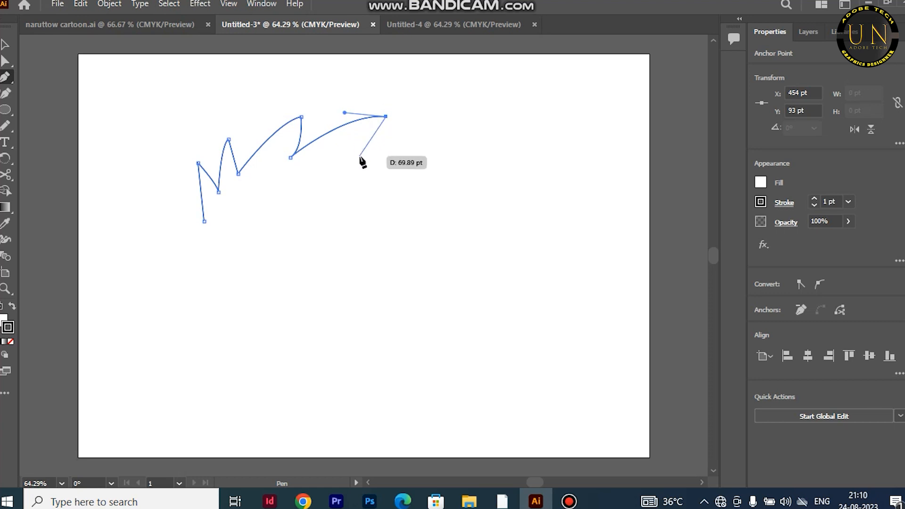
left_click_drag(359, 155, 371, 153)
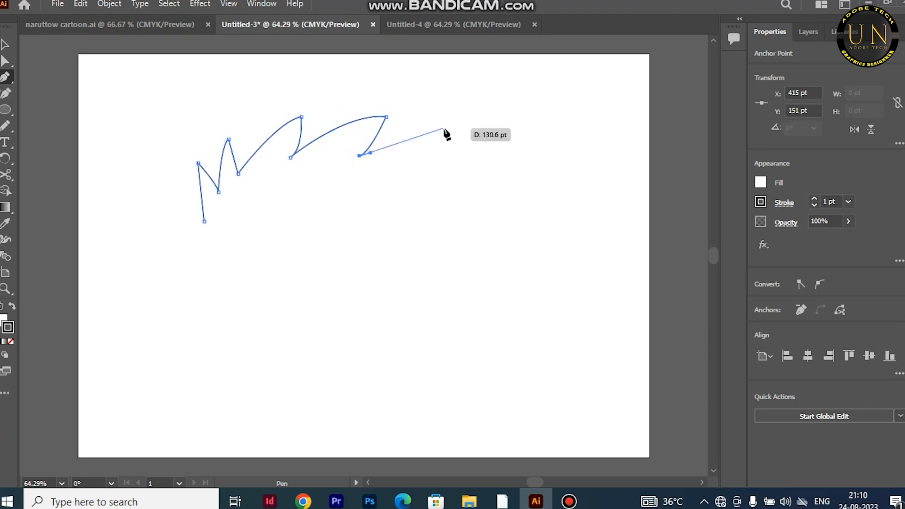
Continue the hair outline down the back of the head with three curved spikes.
left_click_drag(451, 128, 457, 133)
left_click_drag(413, 169, 387, 175)
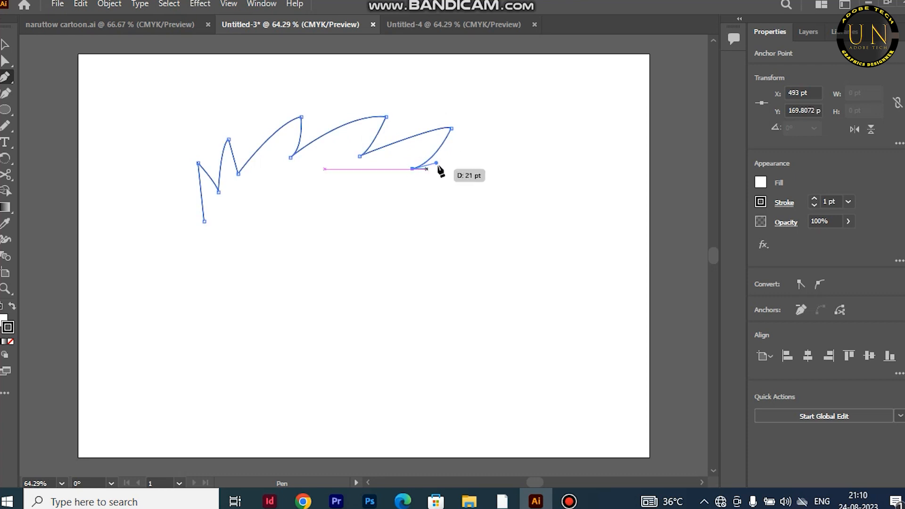
mouse_move(482, 163)
left_mouse_down()
mouse_move(494, 153)
mouse_move(483, 163)
left_mouse_up()
left_click(482, 163)
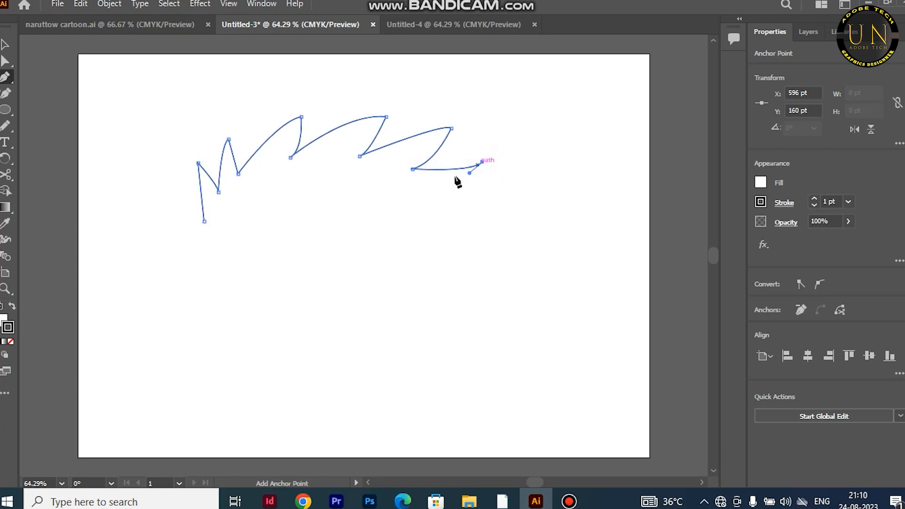
left_click_drag(446, 204, 437, 203)
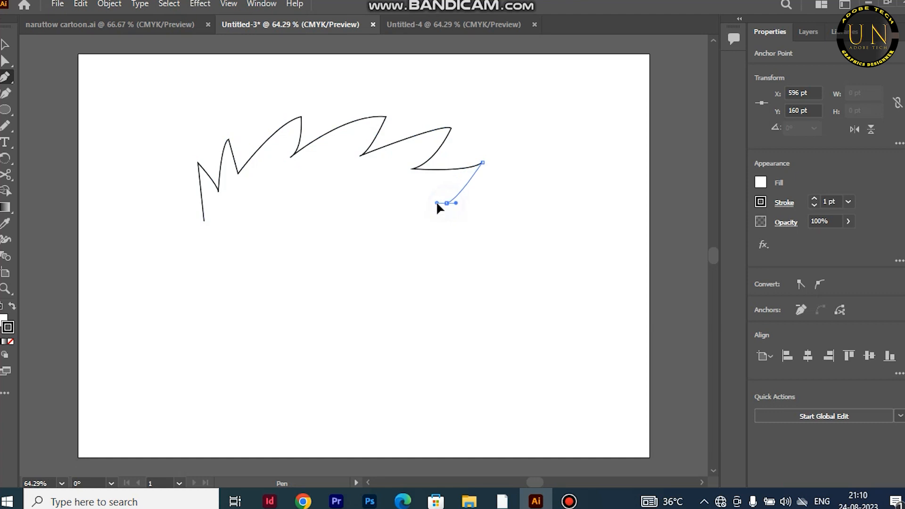
left_click_drag(475, 237, 482, 261)
left_click(475, 237)
left_click_drag(438, 234, 418, 243)
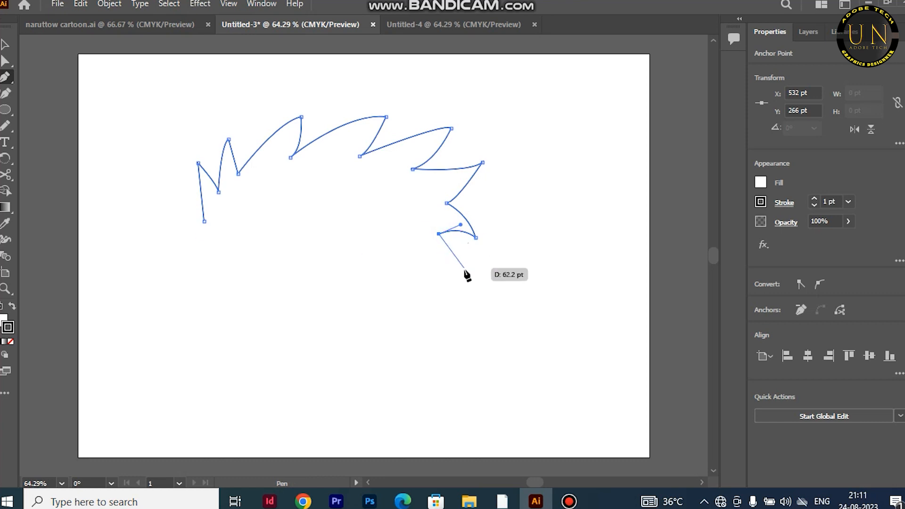
Draw the lowest back spike and the small inner lock, then close the hair outline with an arched lower edge.
left_click_drag(465, 262, 390, 210)
left_click(408, 239)
left_click(395, 220)
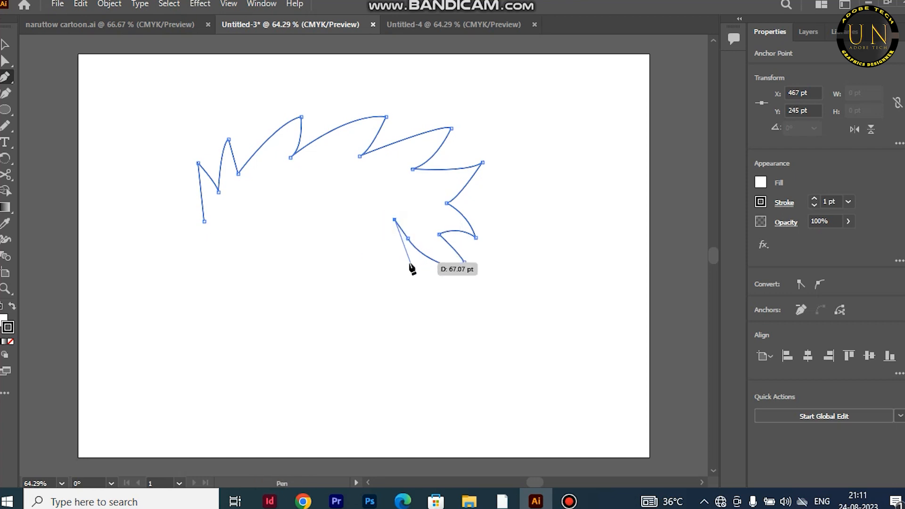
left_click_drag(400, 255, 386, 271)
left_click(401, 255)
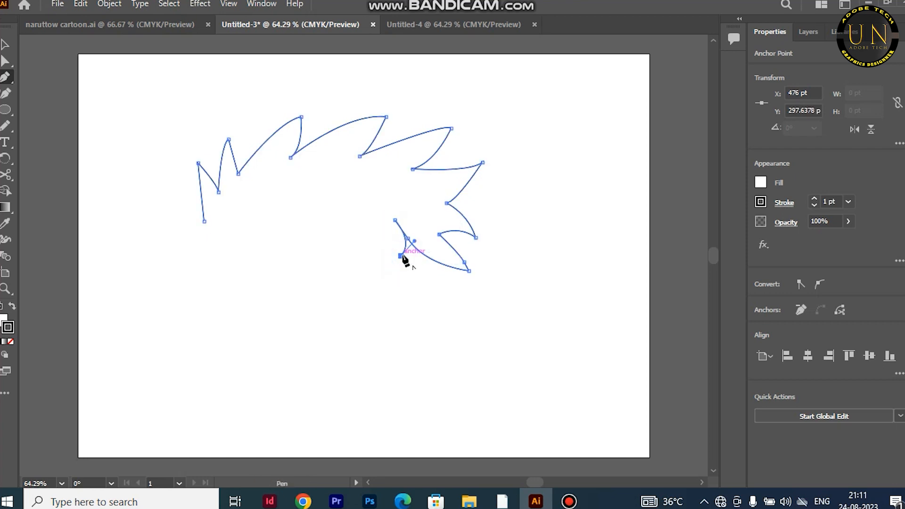
left_click_drag(204, 221, 289, 190)
left_click_drag(112, 260, 161, 270)
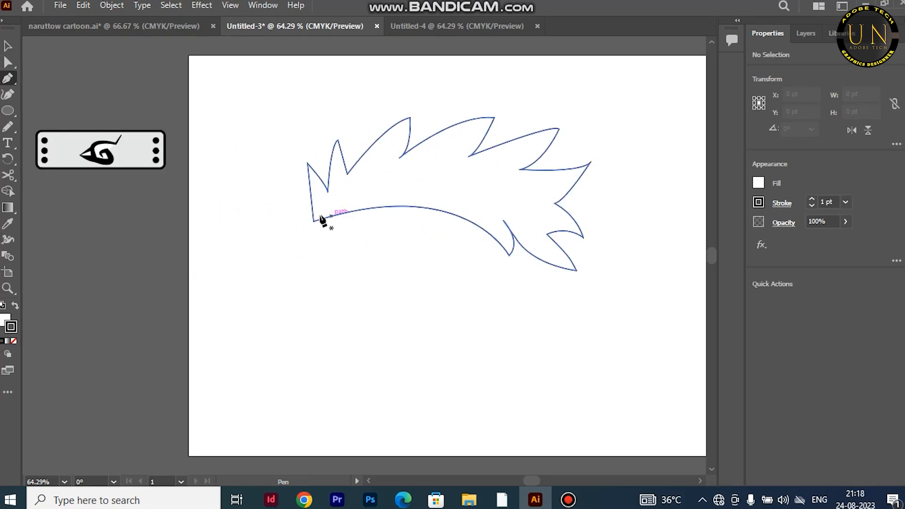
Draw the headband's short front edge and curved lower edge below the hair with the Pen tool.
left_click(308, 215)
left_click(309, 263)
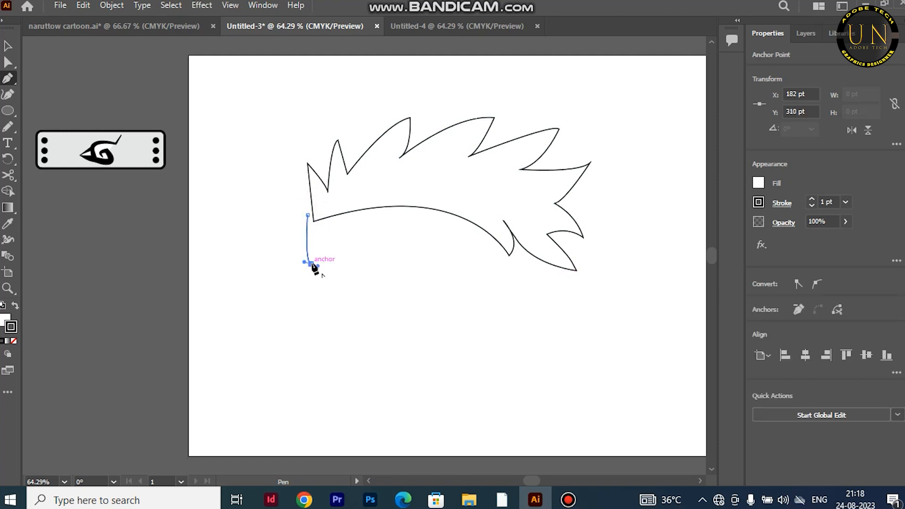
left_click_drag(482, 326, 523, 390)
left_click_drag(482, 326, 513, 365)
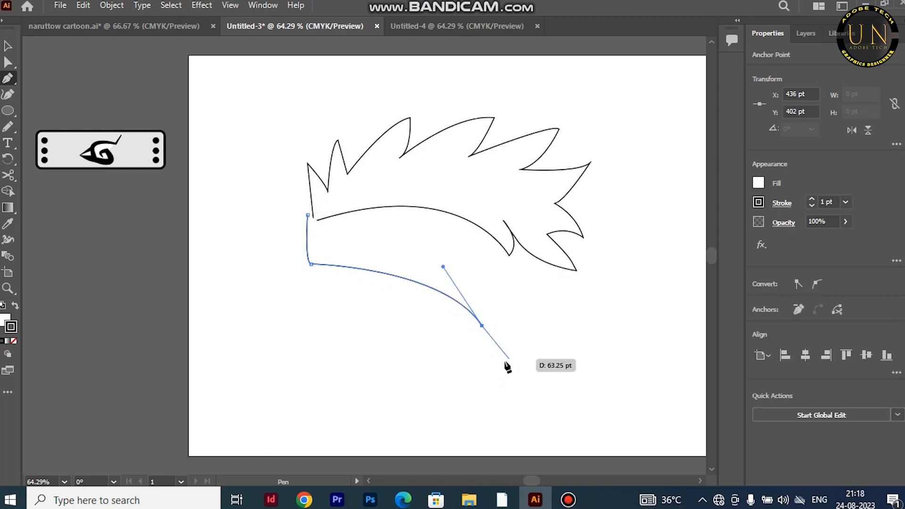
left_click(504, 360)
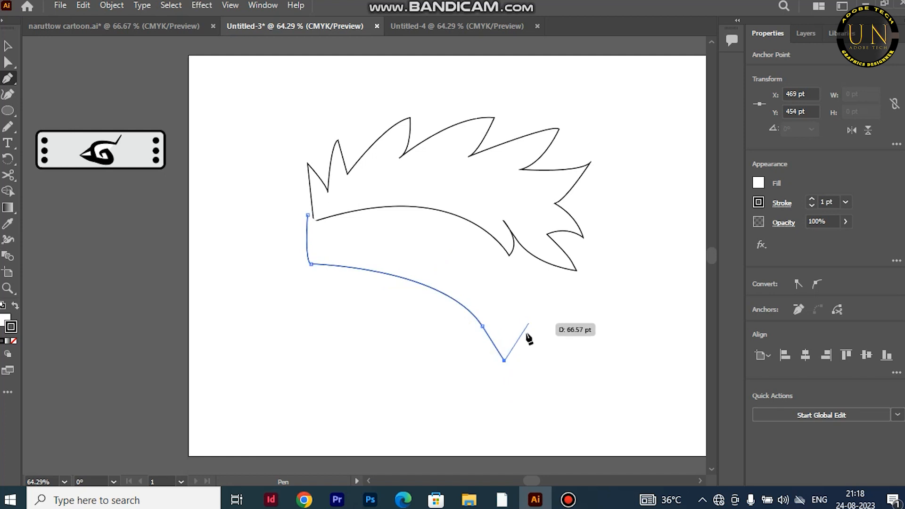
Complete the headband with a rounded notch at its back end and close the path across the hair area.
left_click_drag(516, 335, 511, 285)
left_click(516, 336)
left_click(520, 314)
left_click(528, 252)
left_click(516, 215)
left_click(454, 190)
left_click(307, 216)
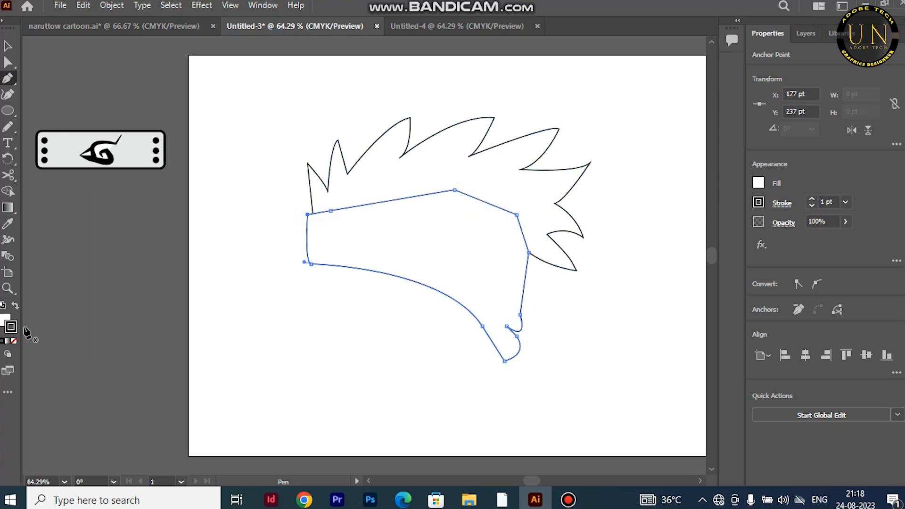
Remove the fill from the headband shape and keep its black stroke.
left_click(13, 342)
key("ctrl+z")
left_click(16, 307)
left_click(13, 341)
left_click(14, 306)
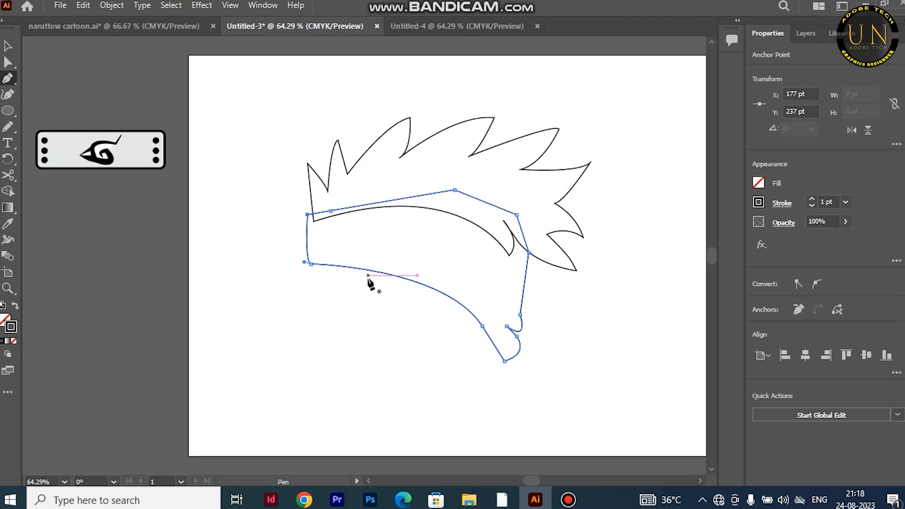
Bring the hair shape to the front and shift it slightly left over the headband.
left_click(8, 46)
left_click(485, 170)
right_click(478, 170)
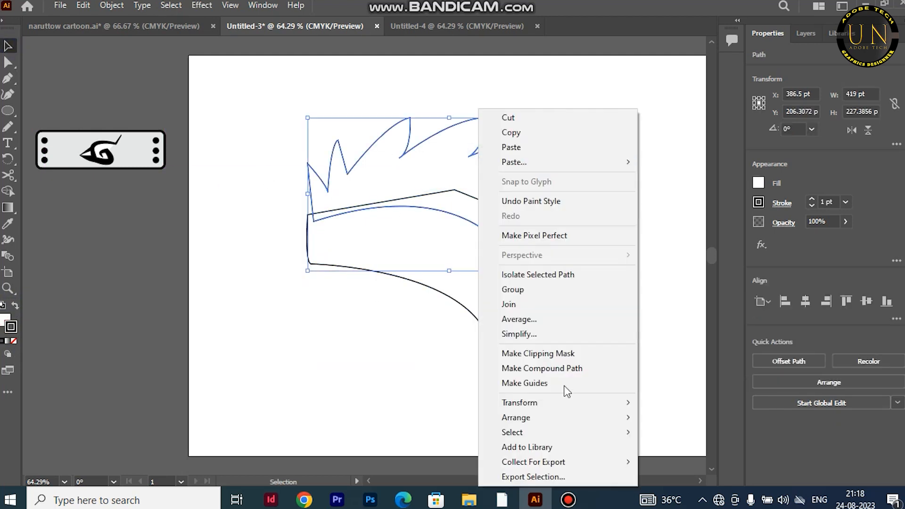
mouse_move(595, 417)
left_click(688, 418)
left_click(302, 341)
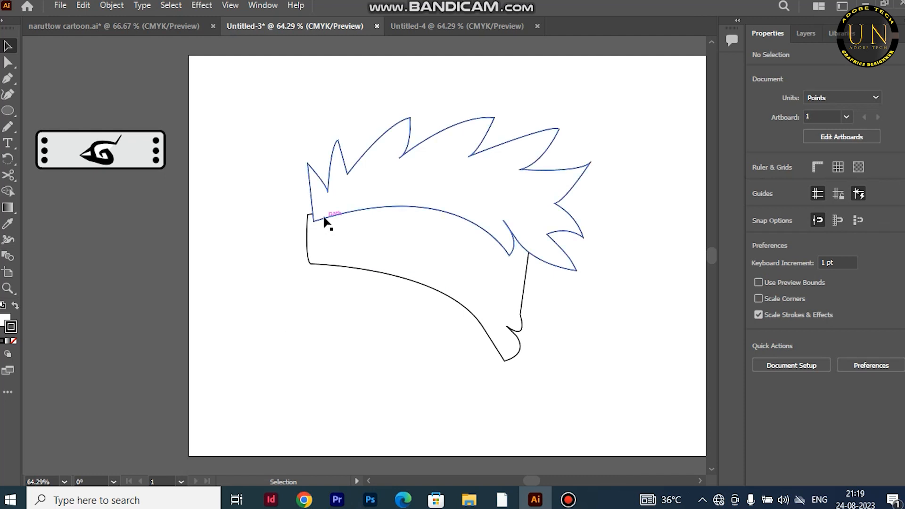
left_click(310, 197)
left_click_drag(308, 194, 304, 189)
left_click(295, 268)
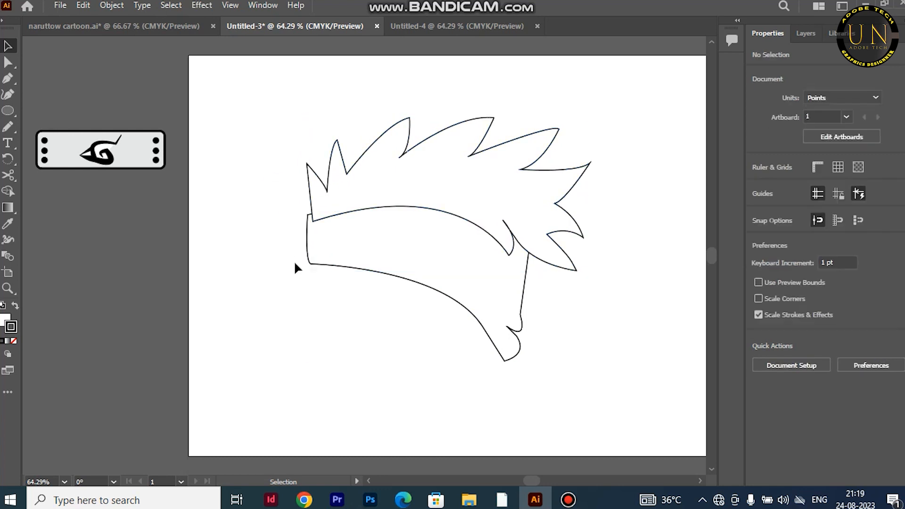
Draw a closed mask shape below the headband with the Pen tool, tapering to the chin and curving up at the back.
left_click(7, 79)
left_click(315, 256)
left_click_drag(349, 391, 375, 413)
left_click(421, 404)
mouse_move(485, 330)
left_mouse_down()
mouse_move(474, 283)
mouse_move(487, 341)
left_mouse_up()
left_click_drag(394, 249, 311, 272)
left_click(315, 255)
Send the mask shape to the back, behind the headband.
left_click(8, 45)
right_click(404, 302)
mouse_move(532, 418)
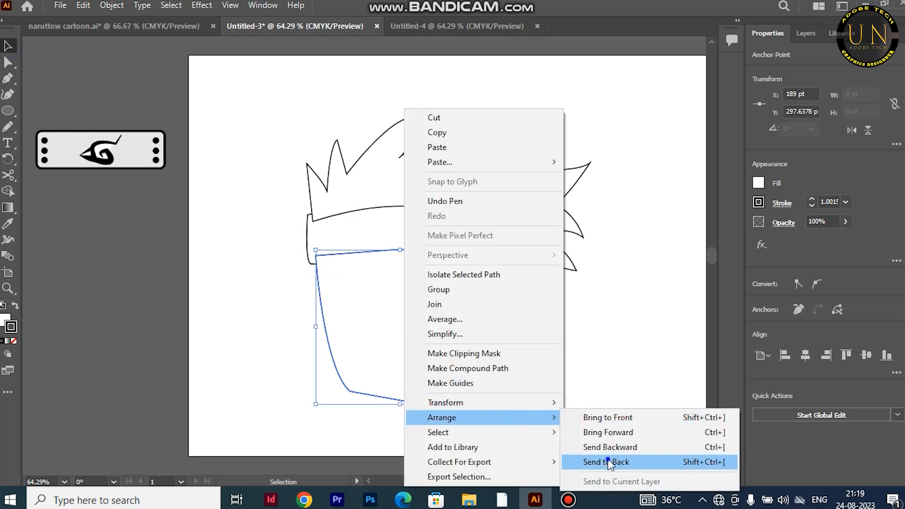
left_click(608, 461)
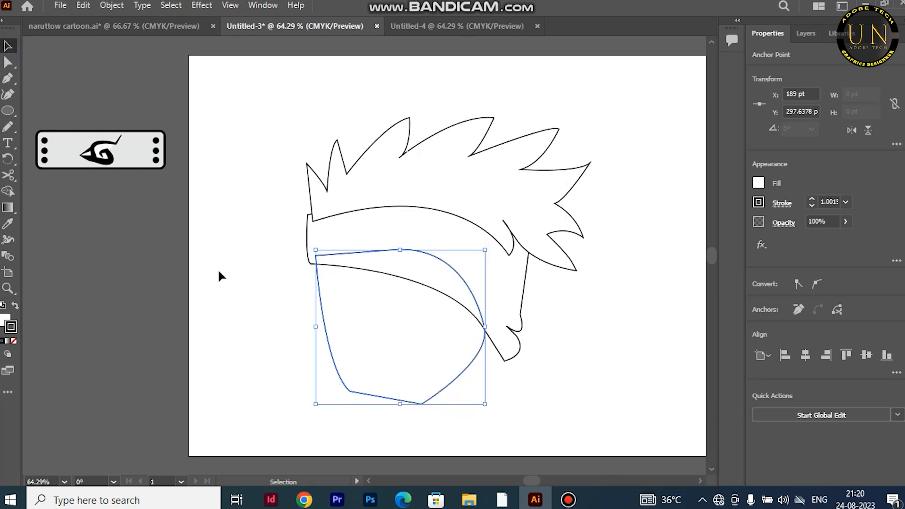
left_click(219, 275)
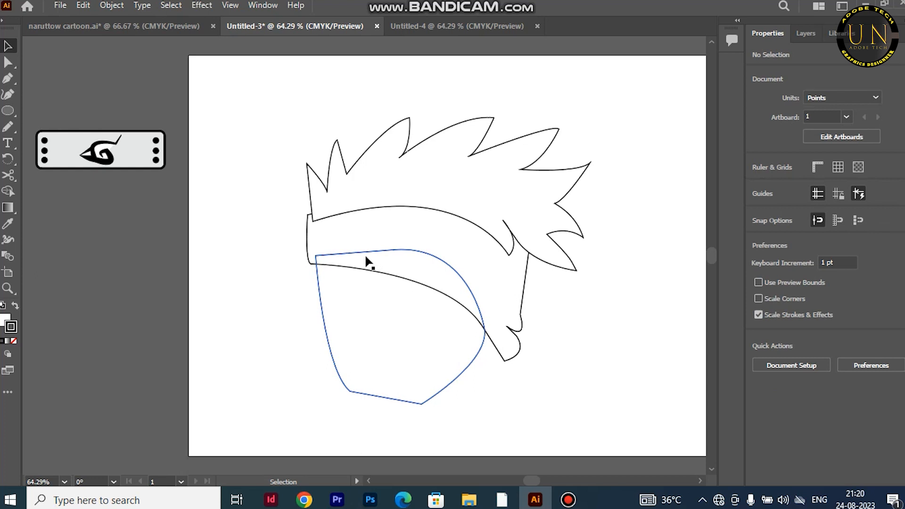
Reshape the mask with the Curvature tool, fitting its top to the headband's lower edge and lowering its front corner.
left_click(366, 253)
left_click(8, 94)
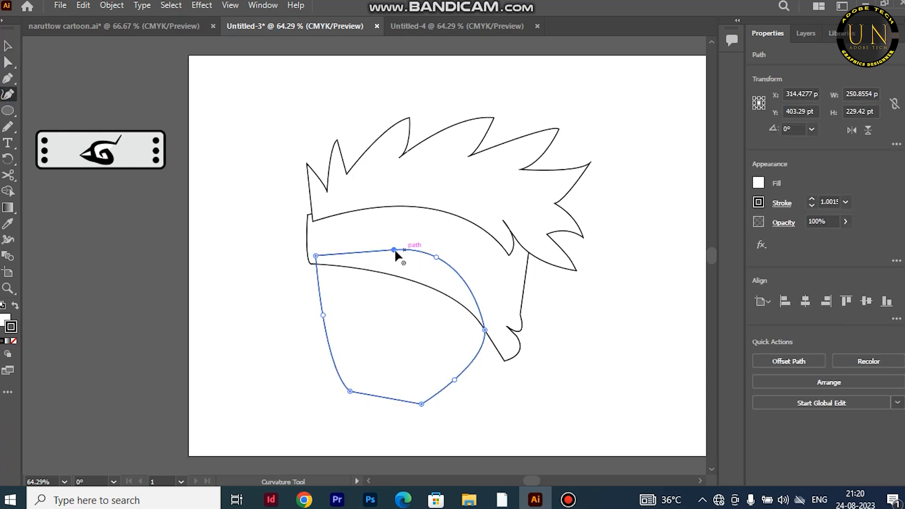
left_click(460, 284)
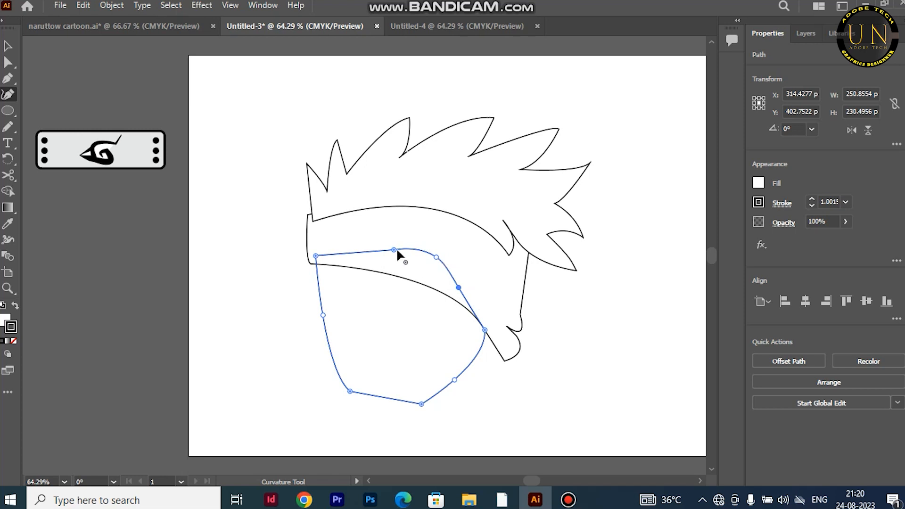
left_click_drag(393, 250, 469, 311)
left_click_drag(433, 283, 432, 288)
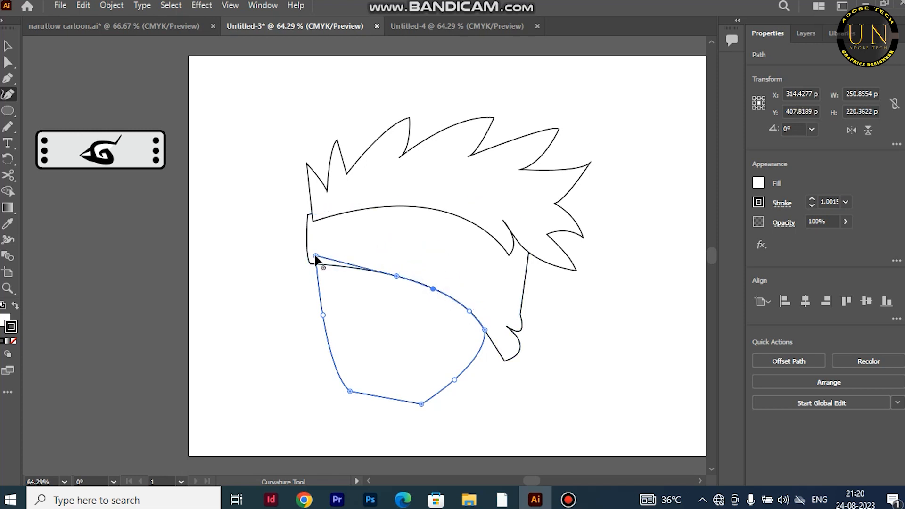
left_click_drag(315, 257, 324, 315)
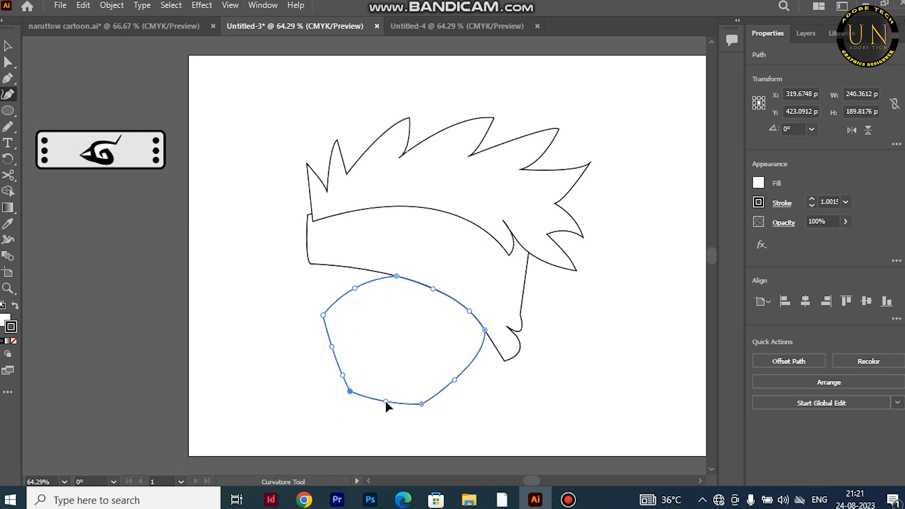
left_click(311, 254)
left_click(330, 318)
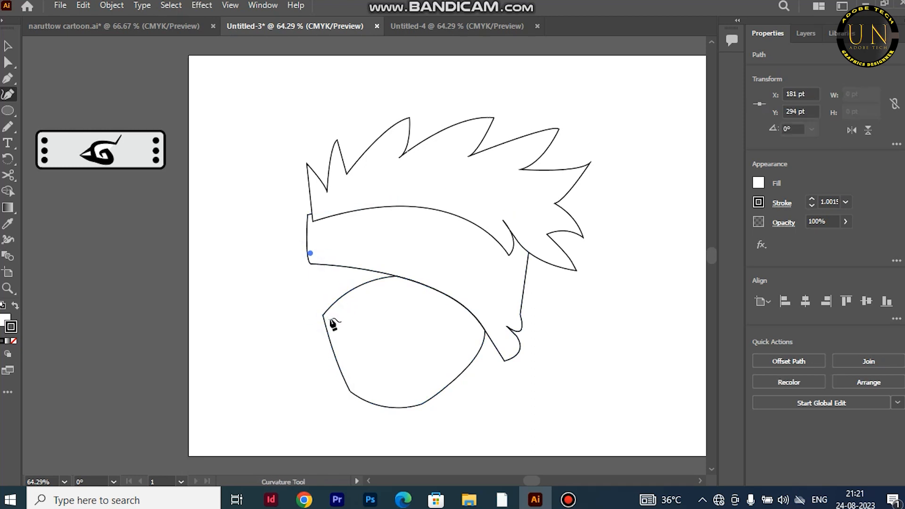
left_click(319, 325)
key("ctrl+z")
key("ctrl+z")
Draw a closed upper-face shape with the Pen tool between the headband's front end and the mask.
left_click(8, 79)
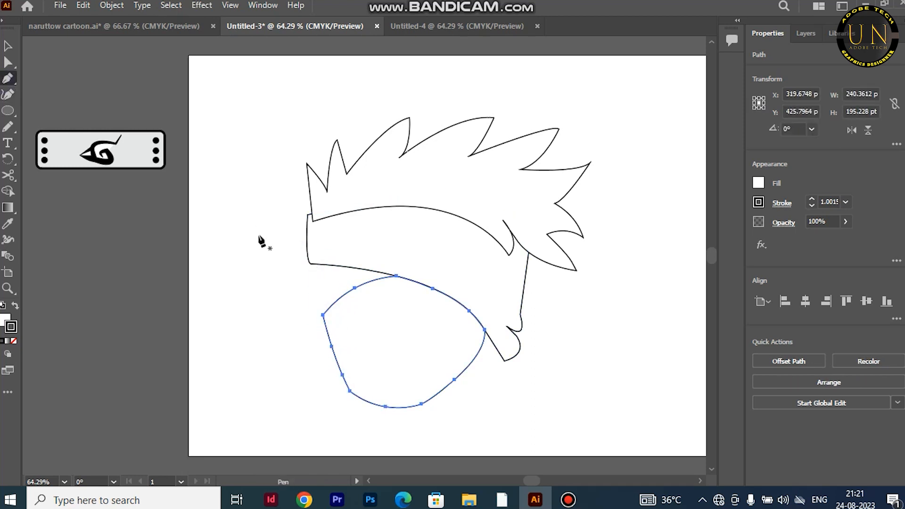
left_click(311, 256)
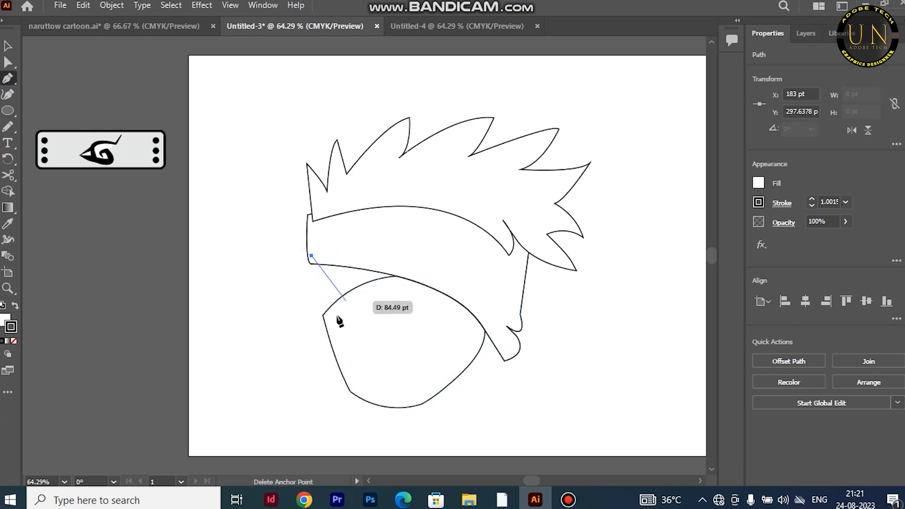
left_click_drag(329, 323, 352, 343)
left_click(330, 323)
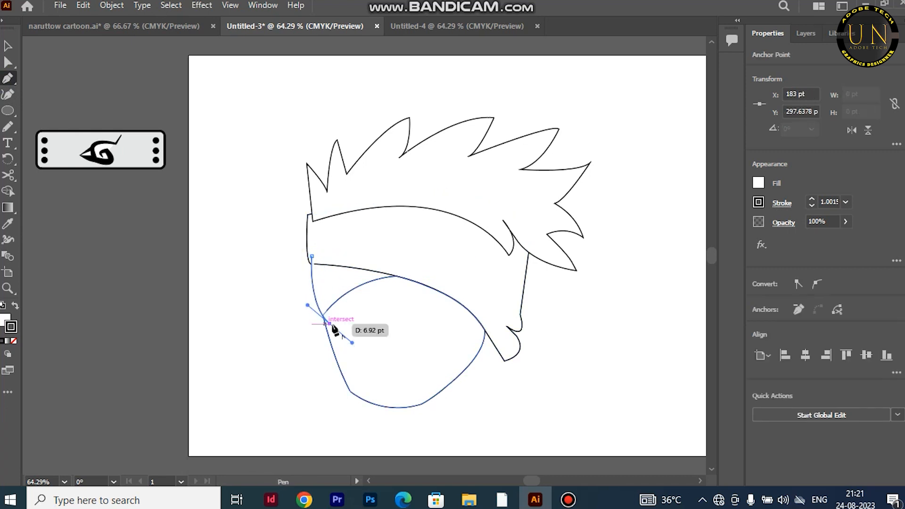
left_click(402, 273)
left_click(311, 256)
Send the upper-face shape to the back, behind the mask, and deselect it.
right_click(355, 264)
mouse_move(472, 417)
left_click(547, 462)
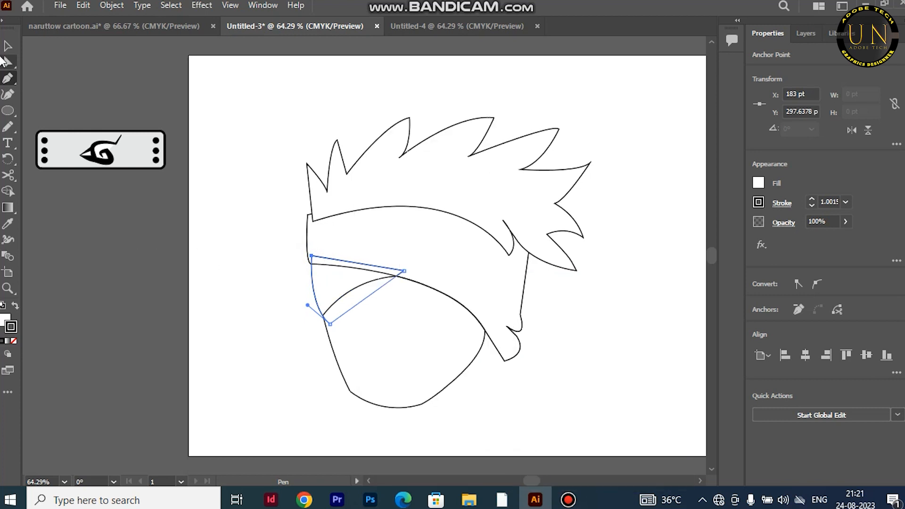
key("v")
left_click(208, 198)
left_click(347, 288)
left_click(270, 239)
Draw a small pointed eyebrow shape at the top of the face and swap its fill and stroke for a black fill.
left_click(3, 82)
left_click(356, 263)
left_click(332, 275)
left_click(372, 265)
left_click(352, 261)
left_click(357, 264)
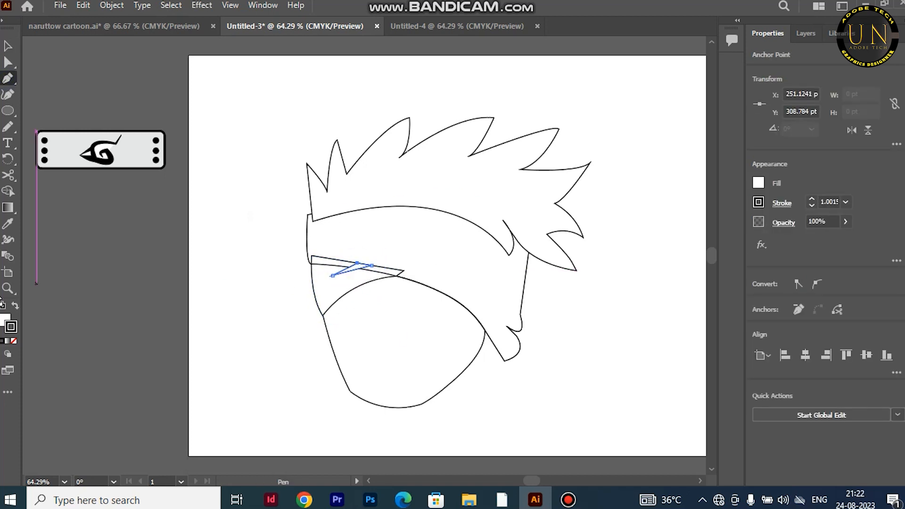
key("shift+x")
left_click(9, 46)
left_click(285, 256)
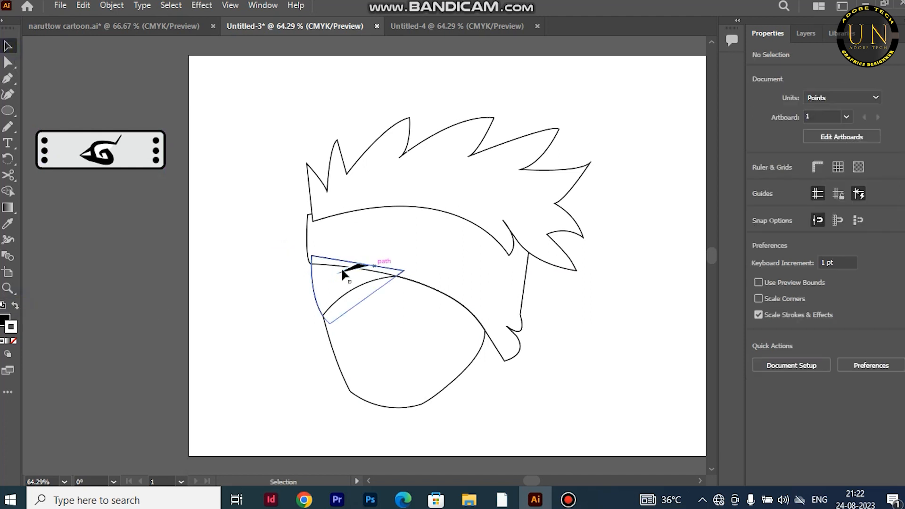
Remove the stroke from the black eyebrow shape and deselect it.
left_click(363, 267)
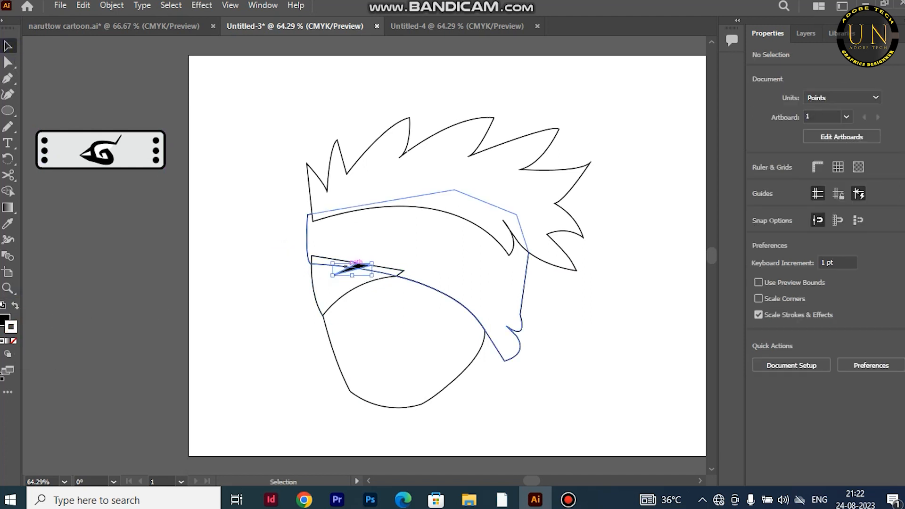
left_click(14, 341)
left_click(124, 291)
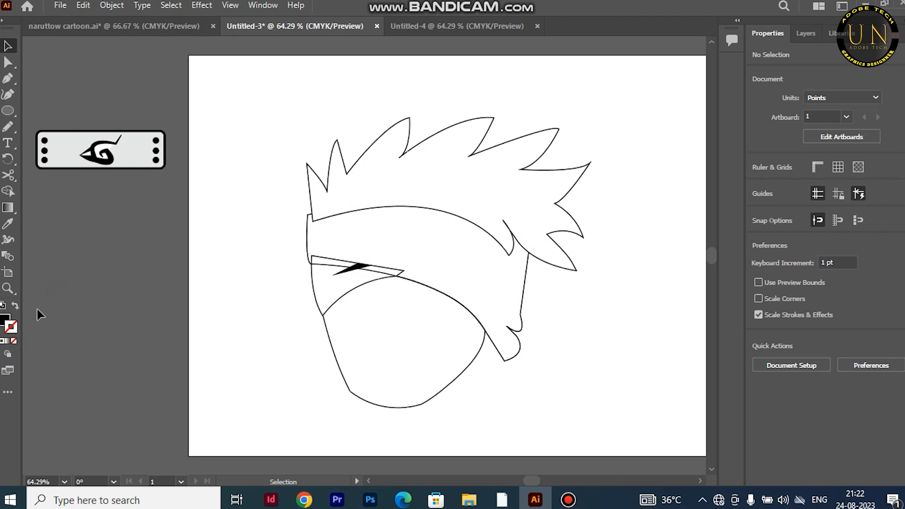
Swap the eyebrow's fill and stroke so it has only a black outline, and set the stroke weight to 3 pt.
left_click(357, 268)
left_click(15, 305)
left_click(845, 202)
left_click(862, 245)
left_click(182, 249)
Draw curved upper and lower eyelid lines about 30 pt wide with the Pen tool in the blank area left of the face.
key("p")
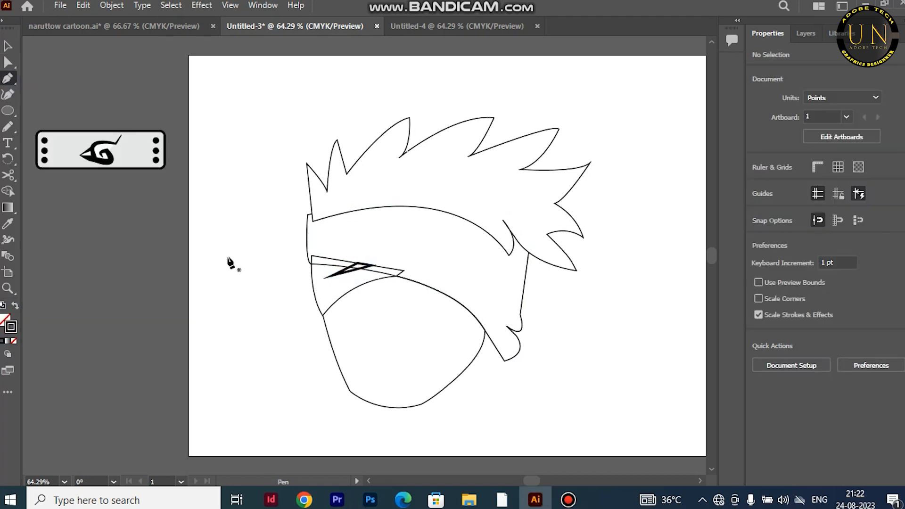
key("ctrl+plus")
key("ctrl+plus")
key("ctrl+plus")
key("ctrl+plus")
key("ctrl+plus")
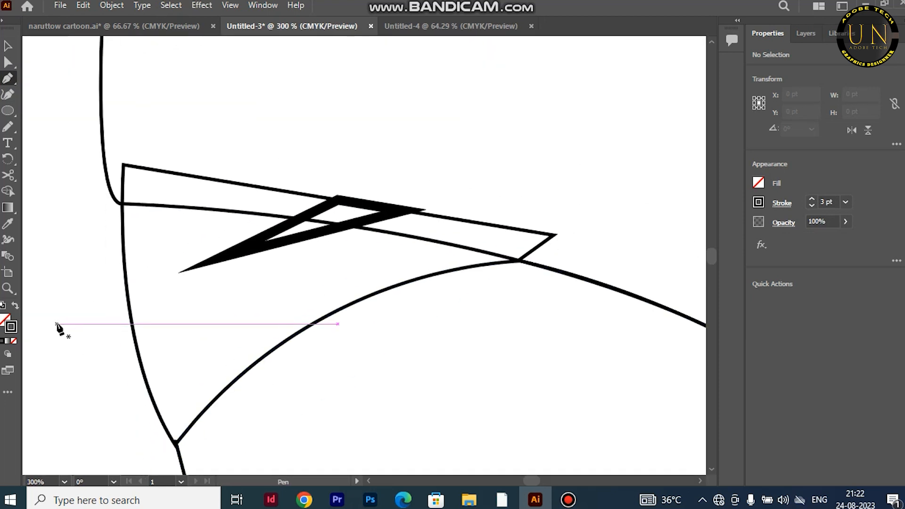
scroll(101, 286, "left", 5)
left_click_drag(177, 277, 234, 299)
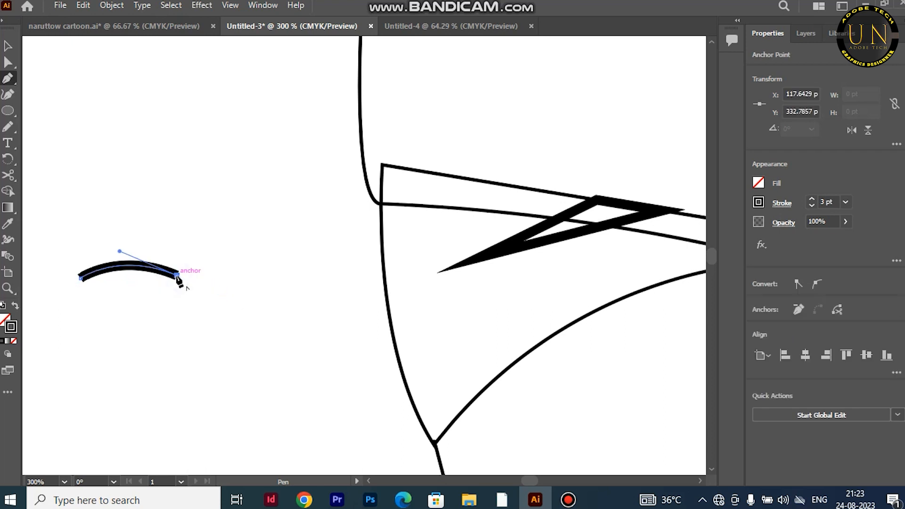
left_click(85, 292)
mouse_move(177, 301)
left_mouse_down()
mouse_move(222, 277)
mouse_move(238, 289)
left_mouse_up()
left_click(178, 301)
Draw a short curved mark under the lower lid's right end and an arched crease line above the upper lid.
left_click_drag(163, 319, 144, 319)
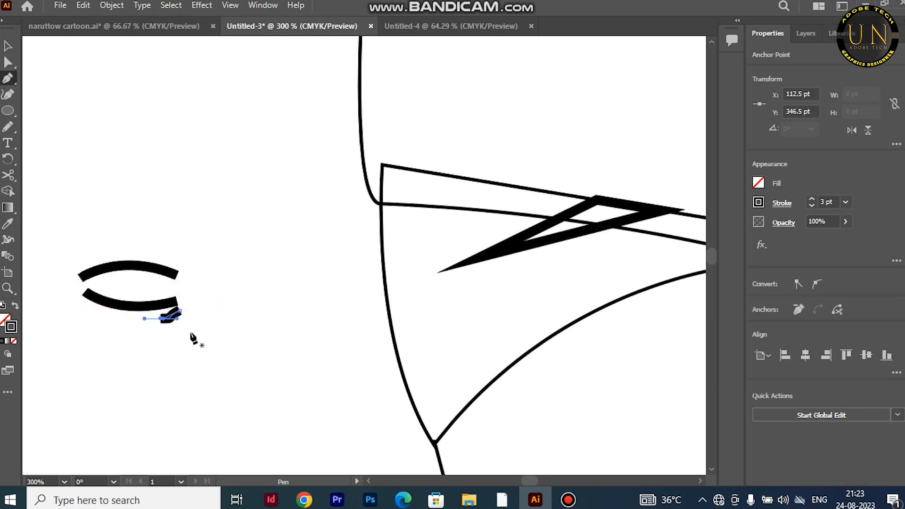
left_click(91, 251)
left_click_drag(177, 259, 216, 294)
left_click(177, 260)
Apply the symmetrical width profile that tapers at both ends to all four eye strokes.
key("v")
left_click_drag(81, 202, 180, 375)
left_click(782, 208)
left_click(752, 412)
left_click(711, 304)
left_click(738, 416)
left_click(697, 299)
left_click(754, 414)
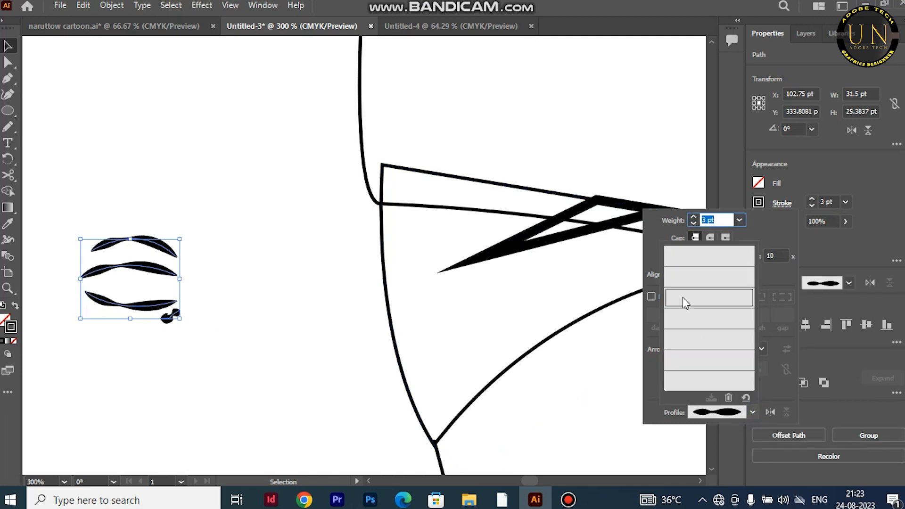
left_click(682, 304)
left_click(218, 321)
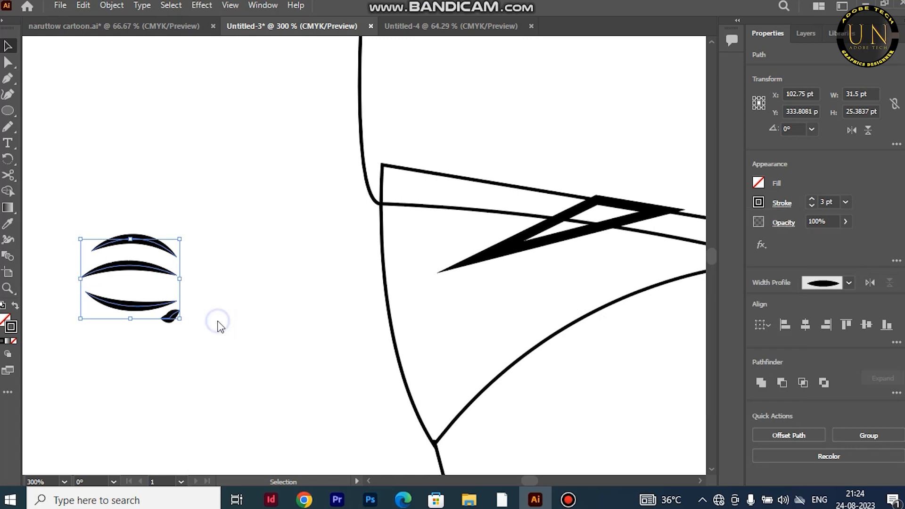
left_click(55, 276)
left_click(7, 80)
left_click_drag(80, 284, 85, 289)
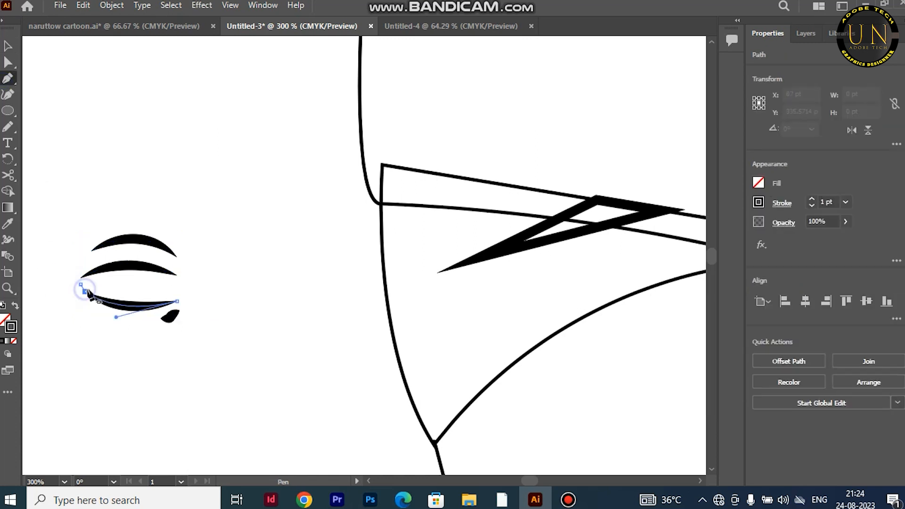
left_click(84, 290)
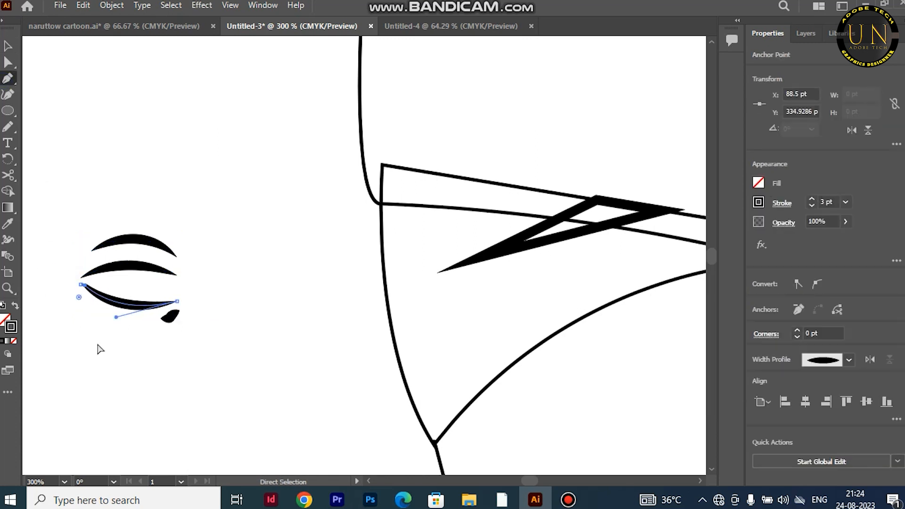
left_click_drag(80, 284, 79, 303)
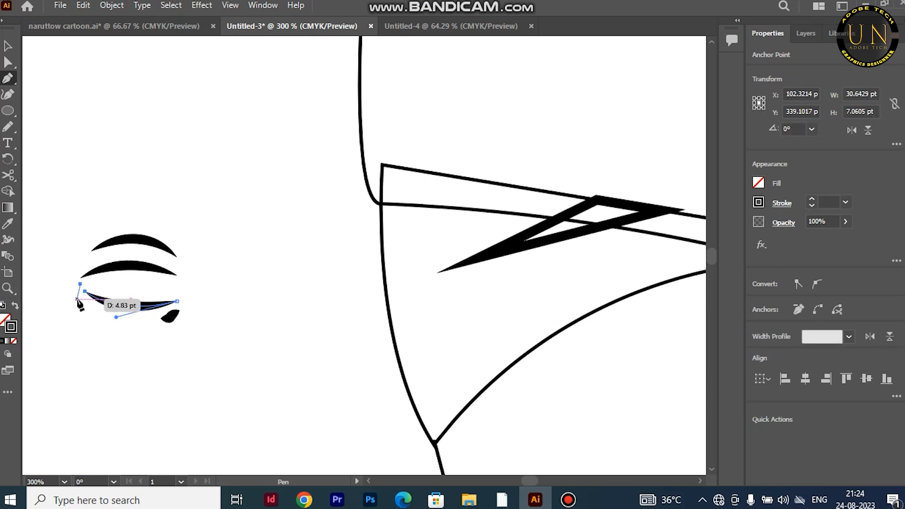
key("ctrl+z")
key("ctrl+z")
key("ctrl+z")
key("ctrl+z")
key("ctrl+z")
key("ctrl+z")
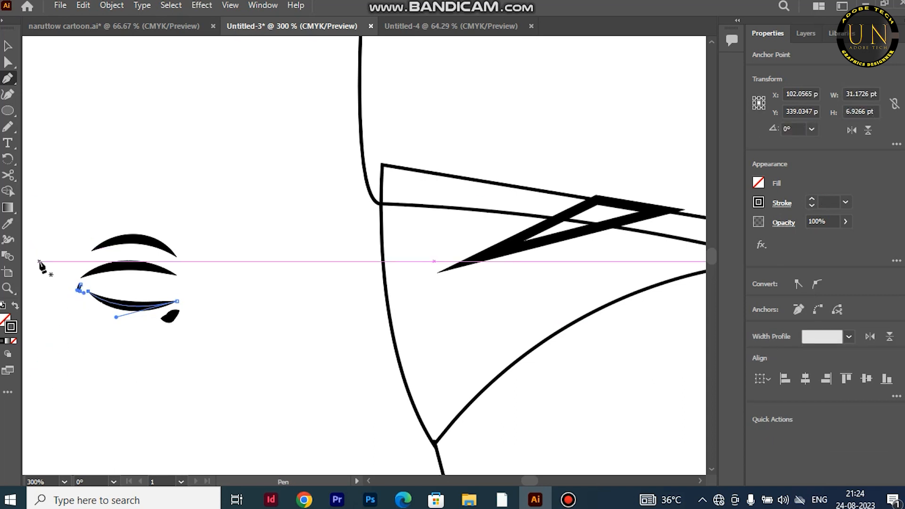
Draw a tiny curved stroke in the blank area below the eye and give it a width profile with a long one-sided taper.
left_click(141, 397)
left_click_drag(151, 402, 158, 400)
left_click(159, 400)
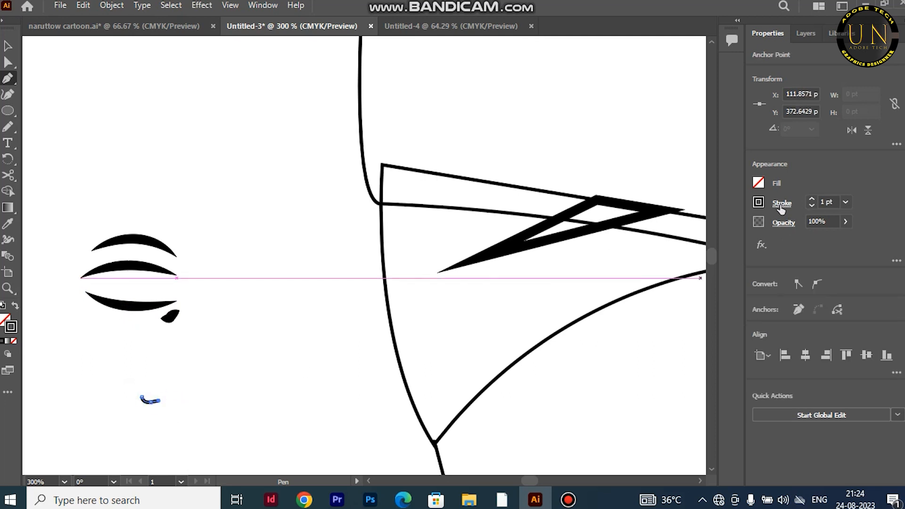
left_click(781, 203)
left_click(752, 412)
left_click(736, 369)
Move the tiny stroke to the gap at the lids' left ends, shrink it to about 2.7 pt wide and rotate it upright.
left_click(8, 48)
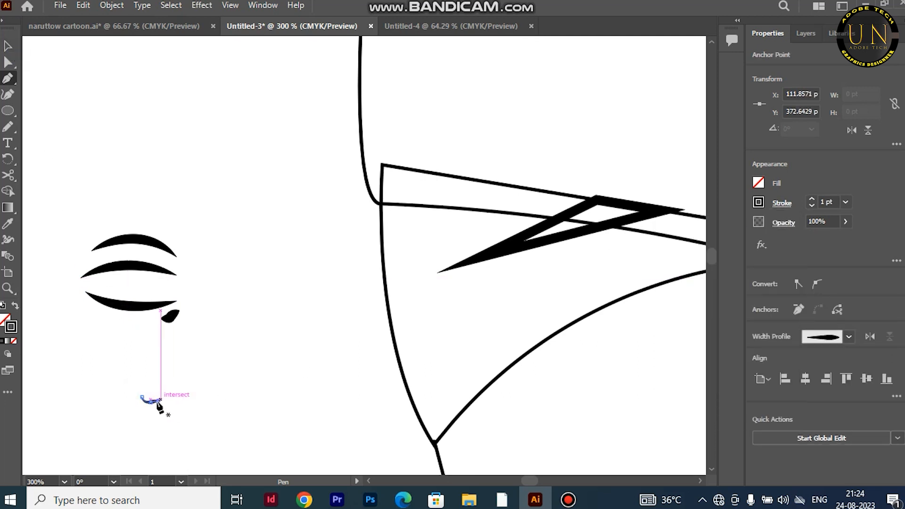
left_click_drag(153, 399, 92, 285)
left_click_drag(94, 282, 88, 278)
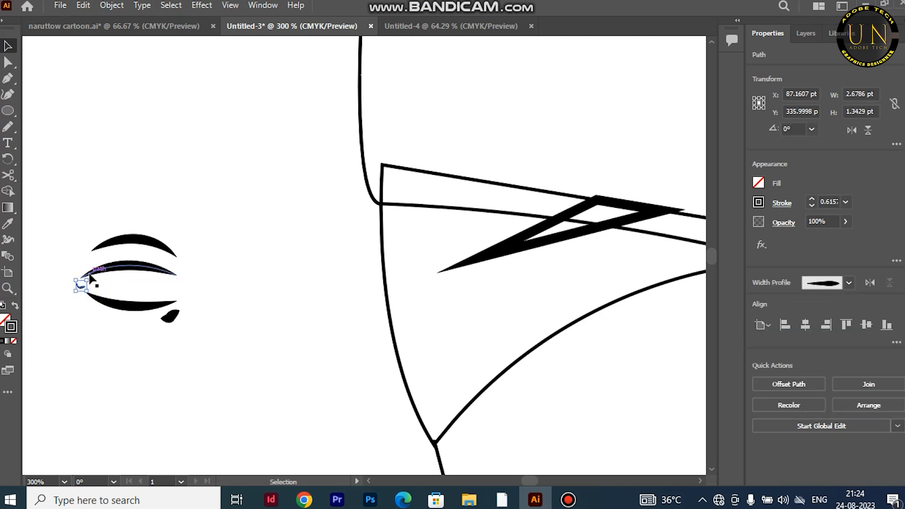
key("ctrl+equal")
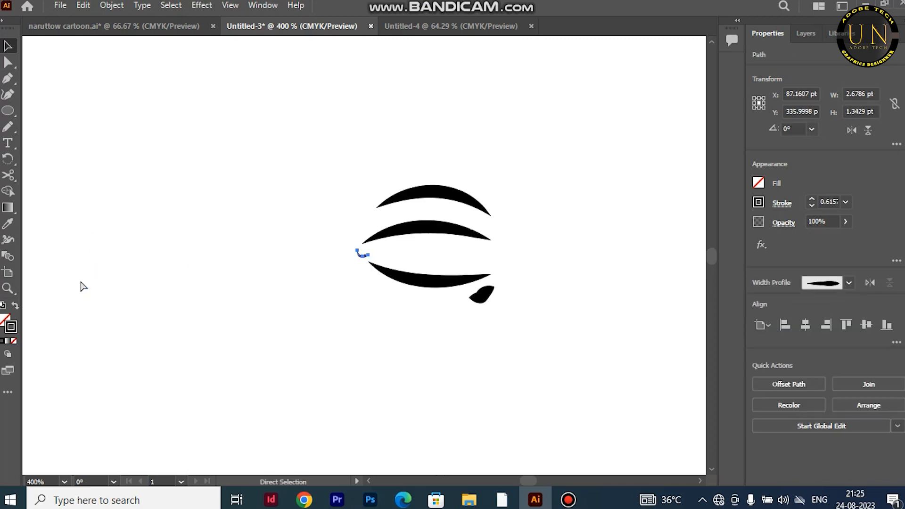
left_click_drag(364, 265, 351, 275)
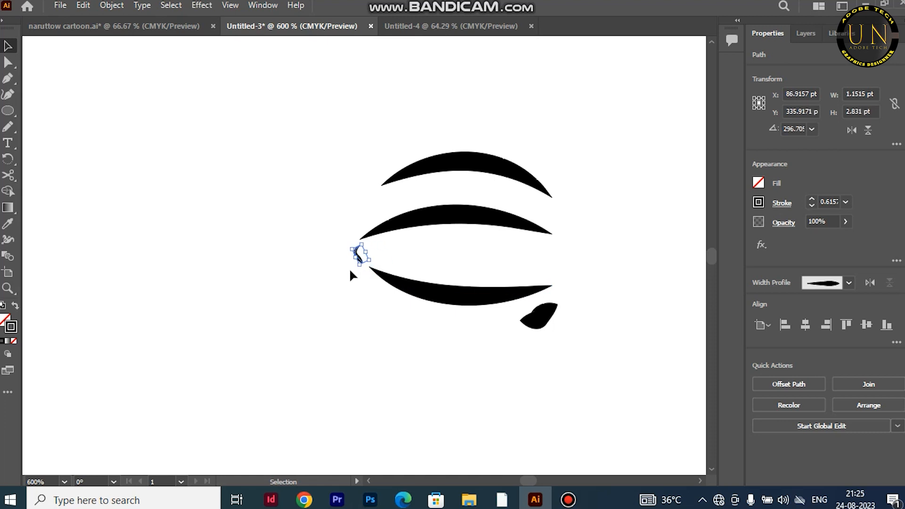
left_click(351, 276)
Draw a circular iris about 10 pt in diameter between the eyelid lines, right of their centre.
key("ctrl+minus")
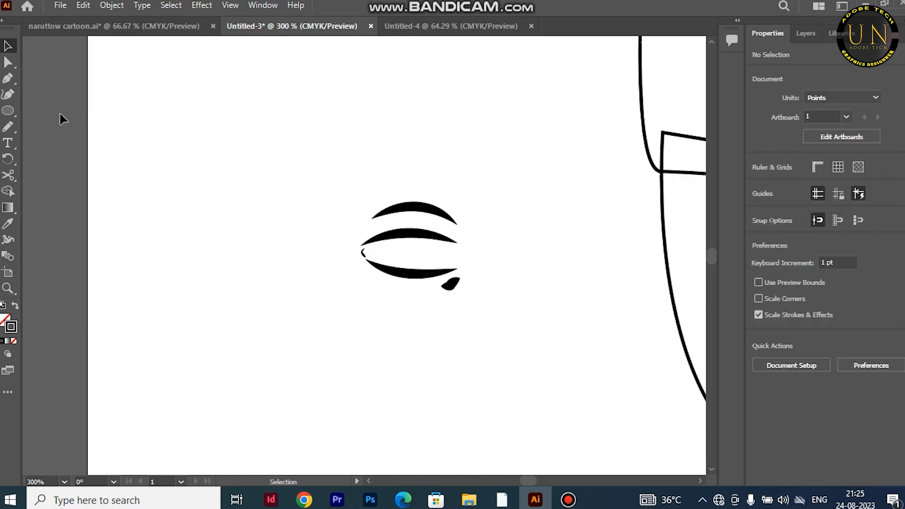
key("l")
left_click_drag(411, 249, 425, 264)
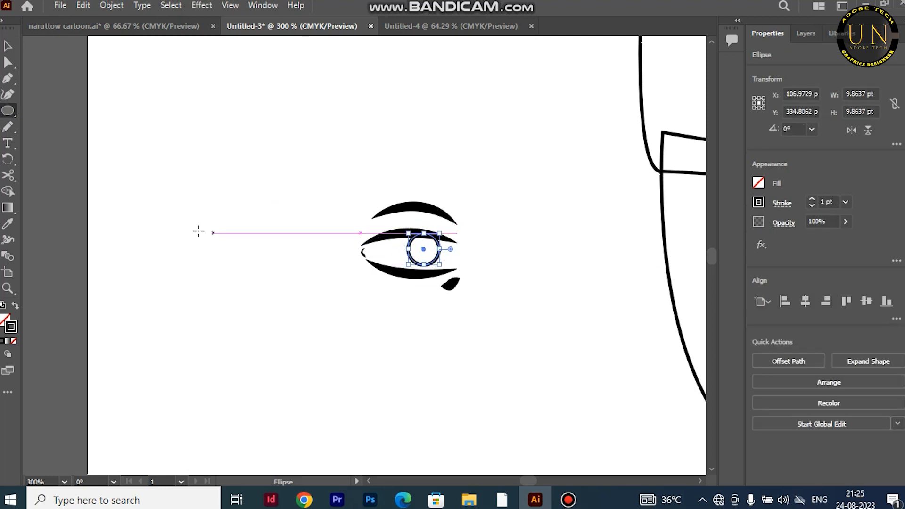
Draw a narrow ear ellipse about 15 by 51 pt left of the eye and bend its upper right edge inward with the Curvature tool.
left_click_drag(197, 146, 244, 306)
left_click(7, 96)
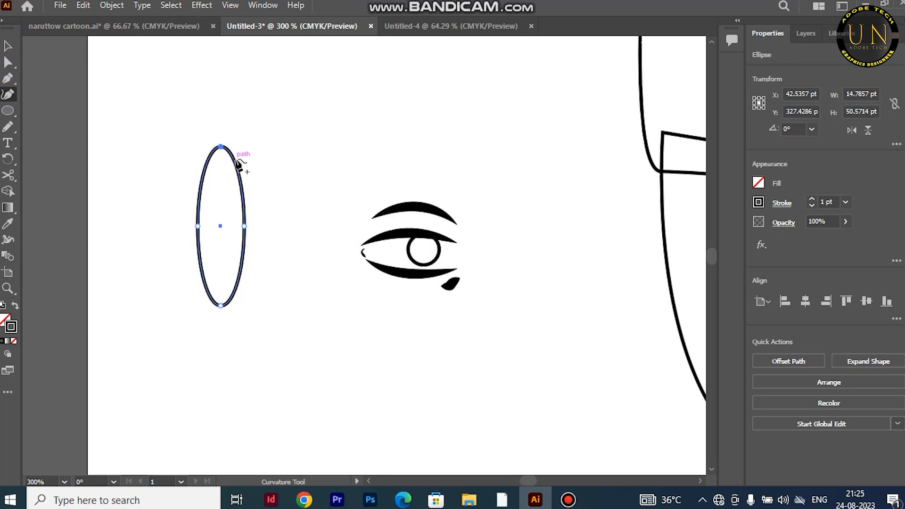
left_click(236, 164)
left_click_drag(234, 154, 236, 148)
left_click_drag(239, 198, 230, 197)
Reshape the ear's lower right side inward and its left side into a blunt outward bend with the Curvature tool.
double_click(243, 228)
key("ctrl+z")
key("ctrl+z")
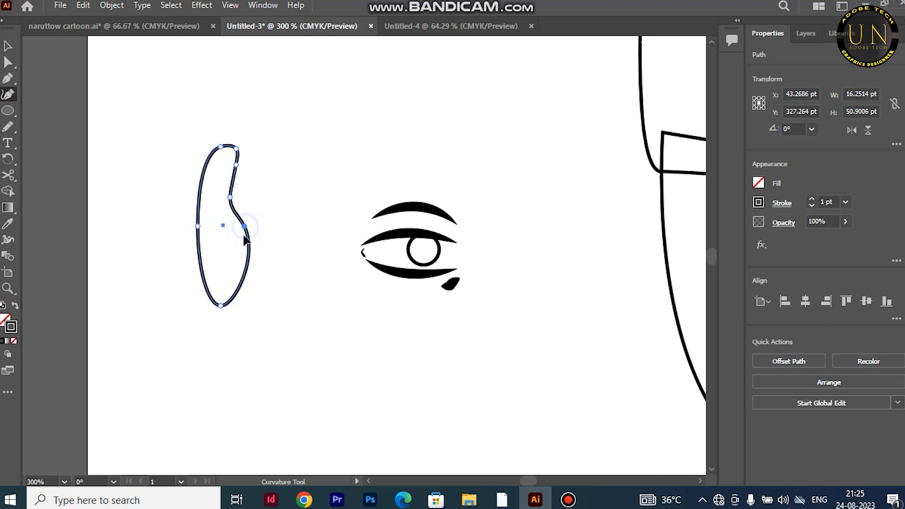
left_click_drag(245, 227, 235, 251)
left_click_drag(197, 226, 191, 225)
left_click(195, 206)
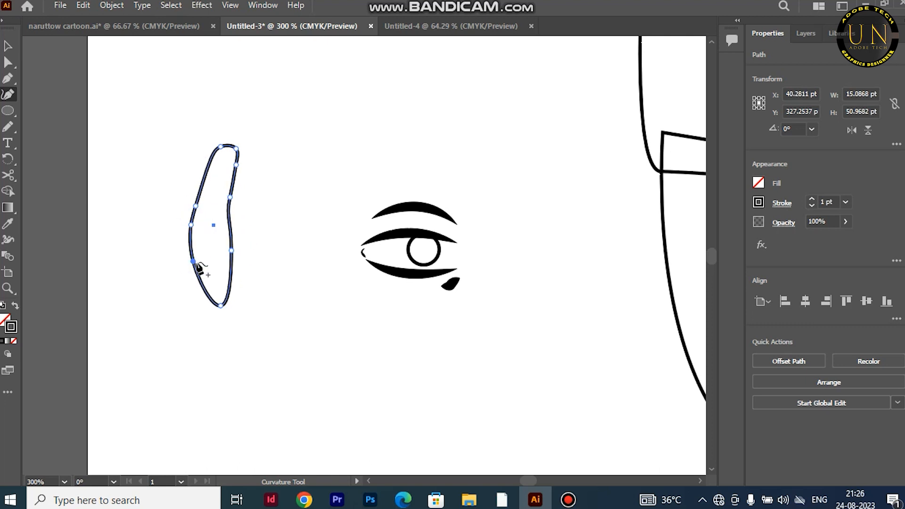
left_click_drag(196, 264, 202, 260)
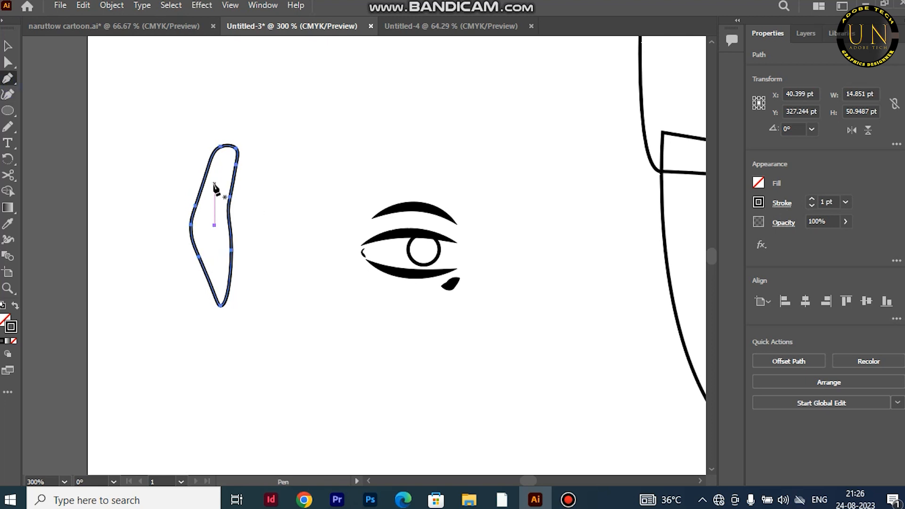
Draw the inner ear details with the Pen tool: a hook, a short curve and a lower fold line inside the outline.
left_click(210, 195)
left_click_drag(225, 206, 202, 233)
left_click(218, 207)
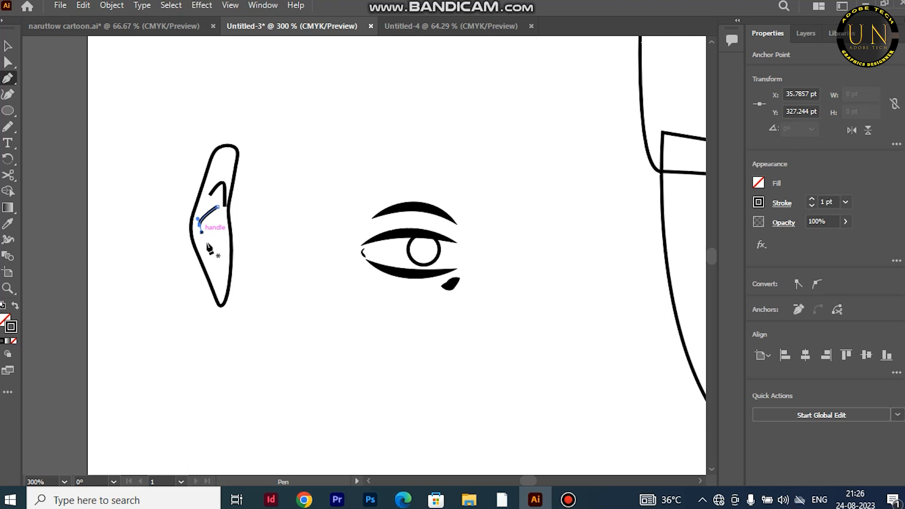
left_click(230, 226)
left_click_drag(225, 262, 233, 275)
left_click(215, 280)
left_click(214, 259)
key("Escape")
Group the inner ear lines without the outline and apply a long-tapered width profile to their strokes.
key("v")
left_click_drag(178, 115, 290, 275)
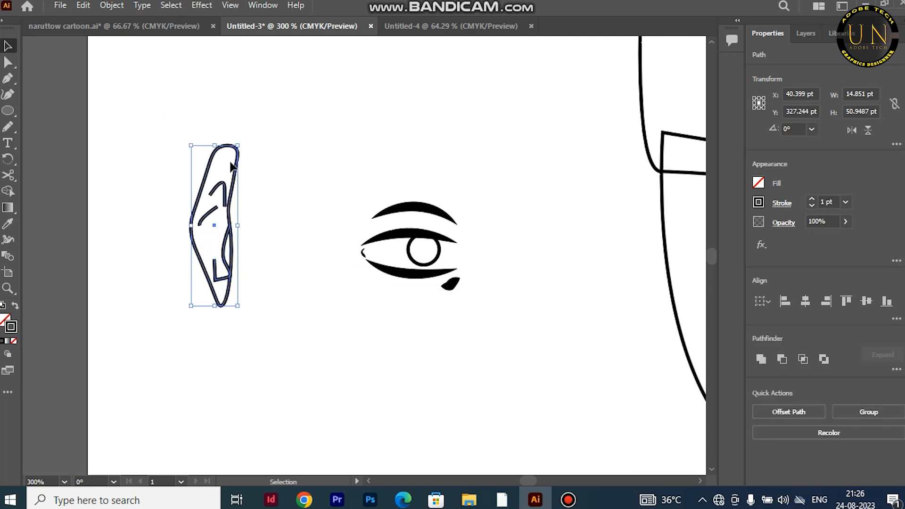
left_click(234, 186, "shift")
key("ctrl+g")
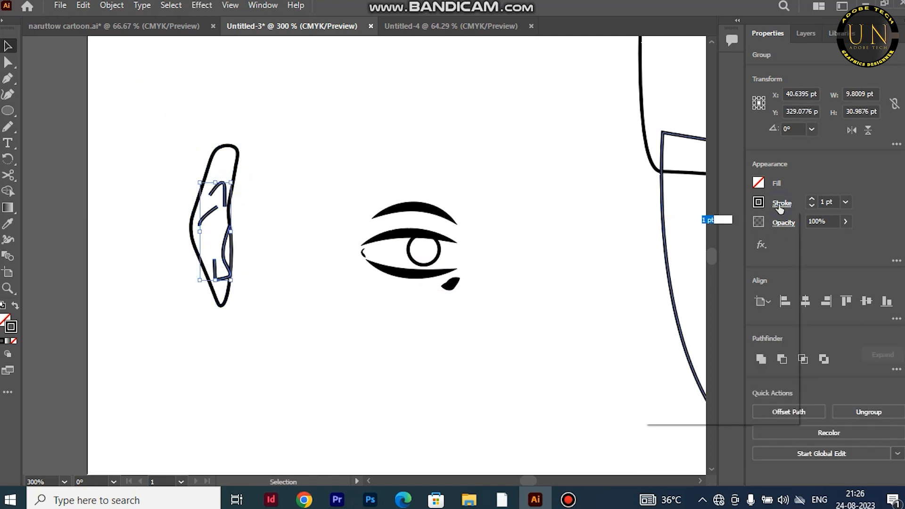
left_click(781, 203)
left_click(752, 412)
left_click(719, 359)
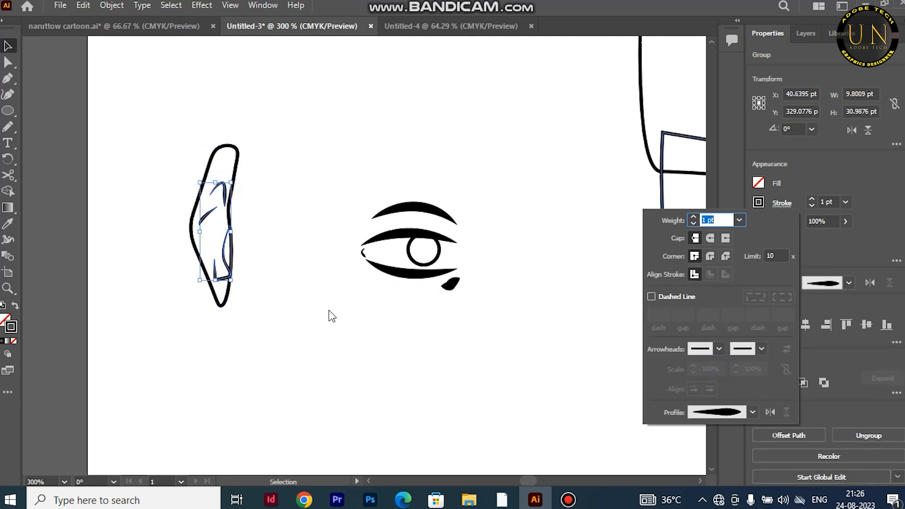
Select the ear outline together with its inner lines and group them.
key("Escape")
key("a")
left_click_drag(171, 142, 279, 349)
key("ctrl+g")
Shrink the eyebrow slightly from its lower front corner and deselect it.
key("ctrl+minus")
key("ctrl+minus")
key("ctrl+minus")
key("ctrl+minus")
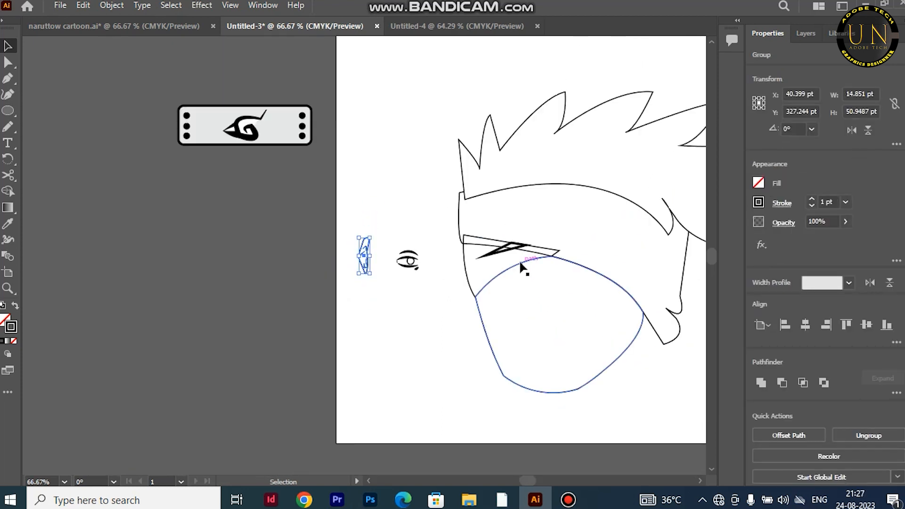
left_click(486, 256)
left_click_drag(485, 255, 490, 254)
left_click(487, 276)
Give the small mark under the eye's right corner a one-sided tapered width profile and change its stroke weight.
key("ctrl+plus")
key("ctrl+plus")
left_click_drag(107, 175, 175, 286)
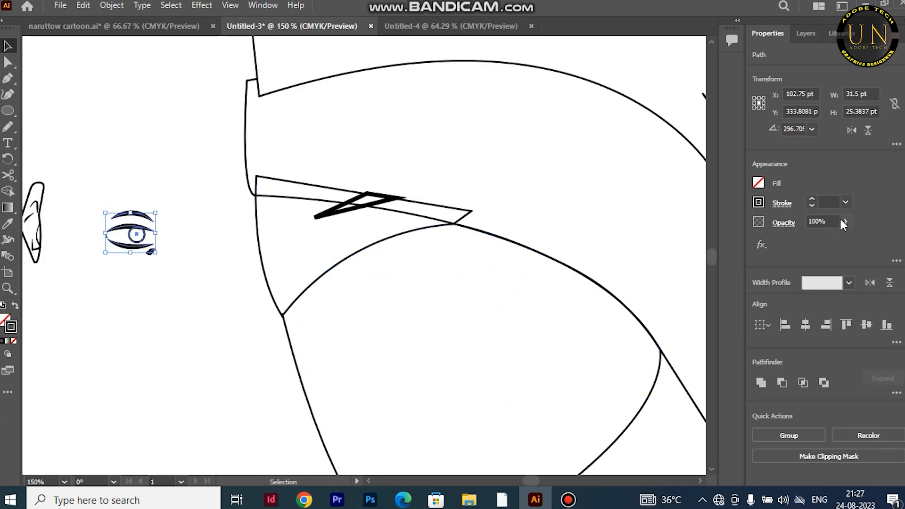
left_click(156, 251)
left_click(150, 251)
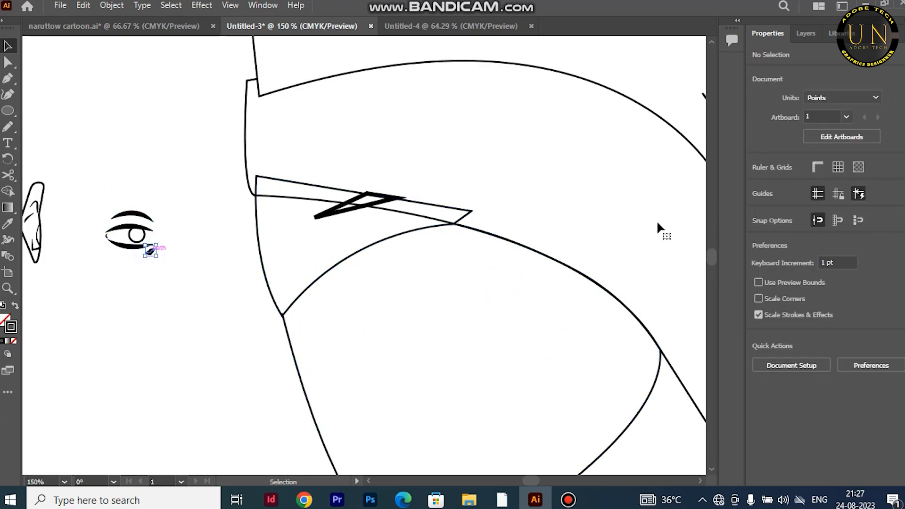
left_click(846, 283)
left_click(845, 283)
left_click(845, 201)
left_click(850, 245)
Move the whole eye onto the face beneath the eyebrow, scale it down to fit, and adjust the small mark at its rear corner.
left_click_drag(95, 167, 168, 279)
left_click_drag(125, 222, 343, 229)
left_click_drag(369, 259, 359, 249)
left_click_drag(349, 231, 357, 230)
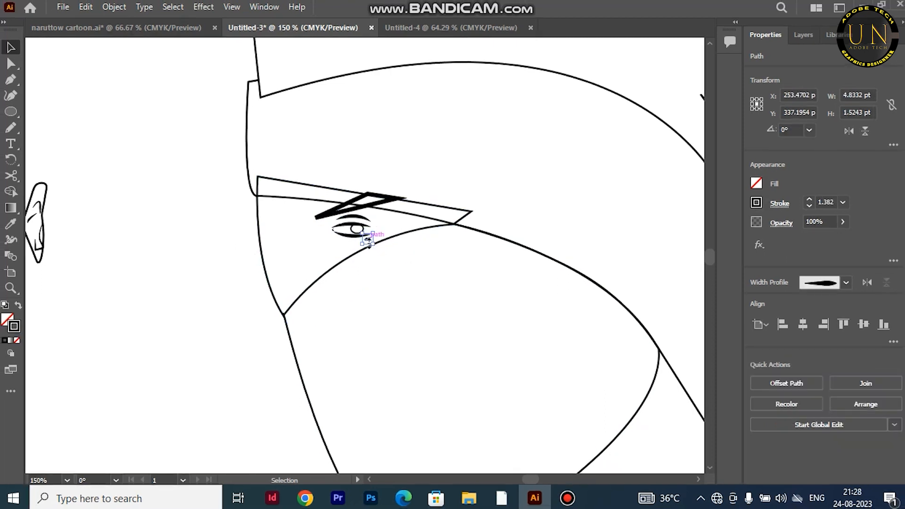
key("ctrl+plus")
key("ctrl+plus")
mouse_move(365, 256)
left_mouse_down()
mouse_move(280, 272)
mouse_move(334, 238)
mouse_move(373, 228)
mouse_move(371, 255)
left_mouse_up()
Draw a small, nearly vertical mark with the Pen tool beneath the headband edge, behind the eye's rear corner, and finish the path.
left_click(407, 245)
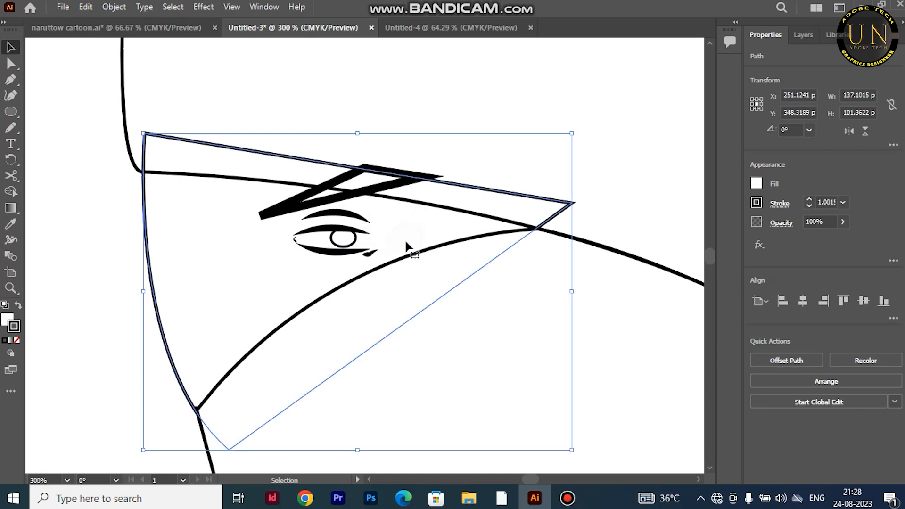
key("p")
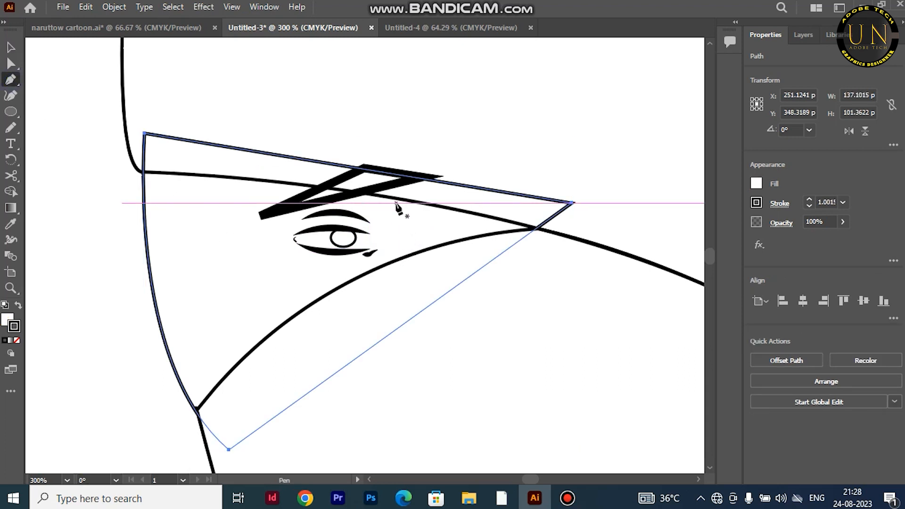
left_click_drag(397, 207, 396, 216)
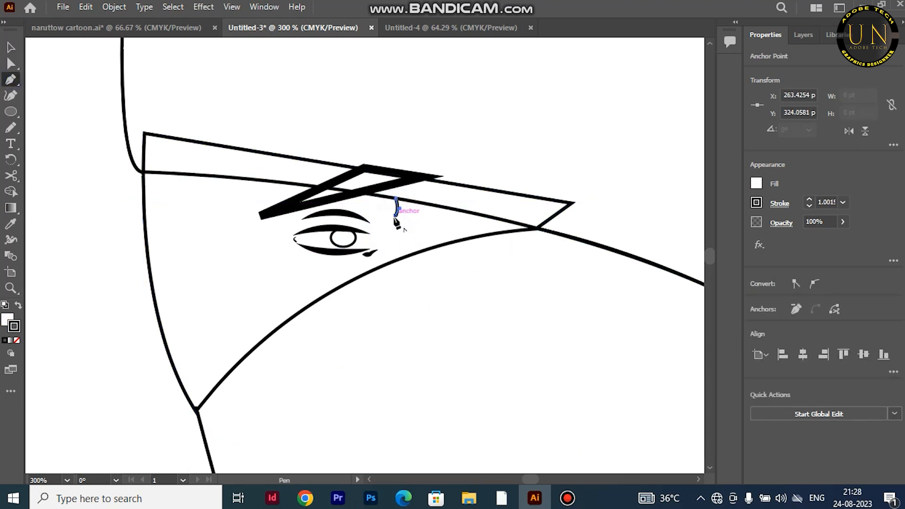
left_click(780, 203)
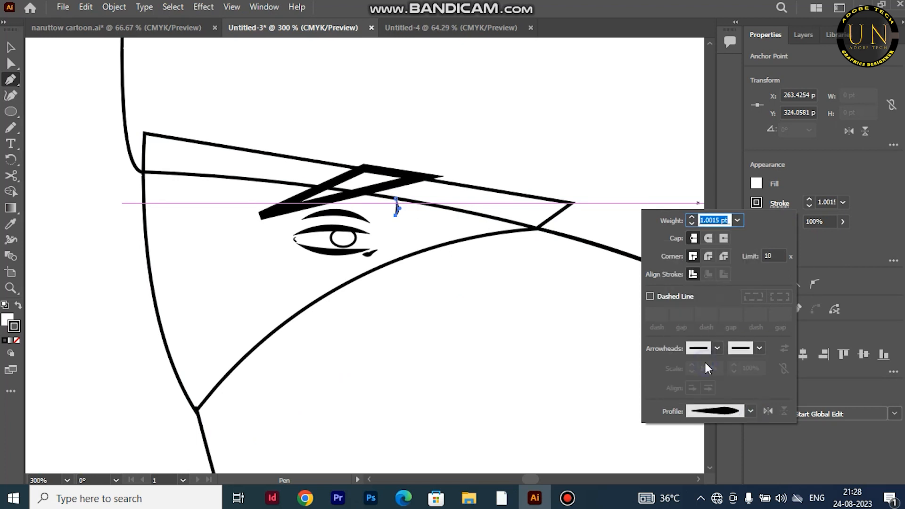
left_click(62, 137)
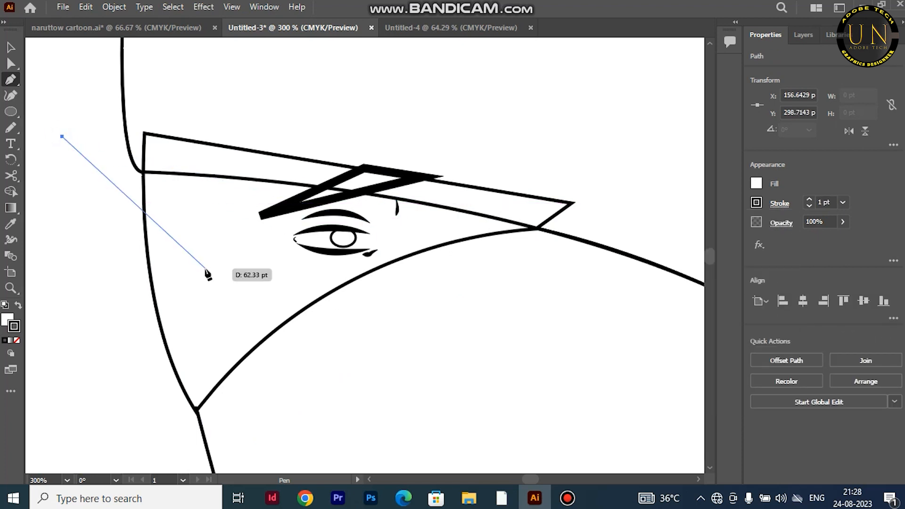
key("ctrl+z")
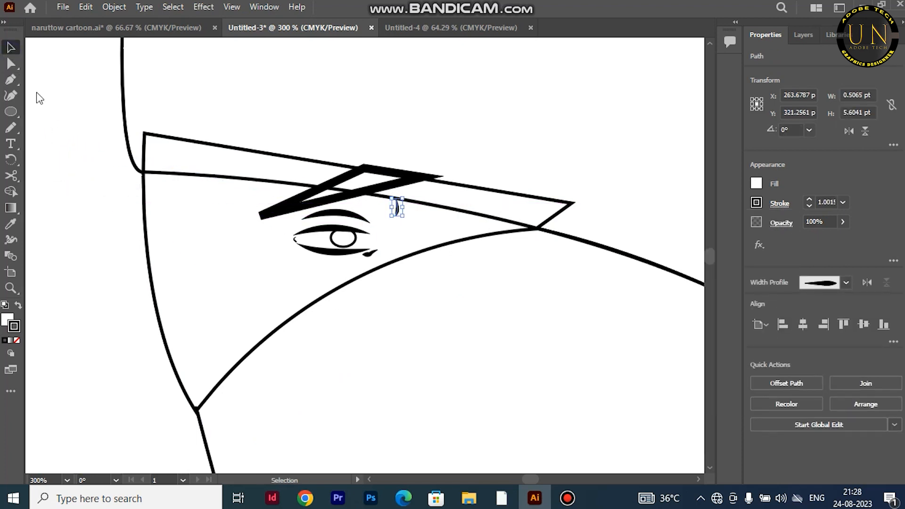
left_click(51, 159)
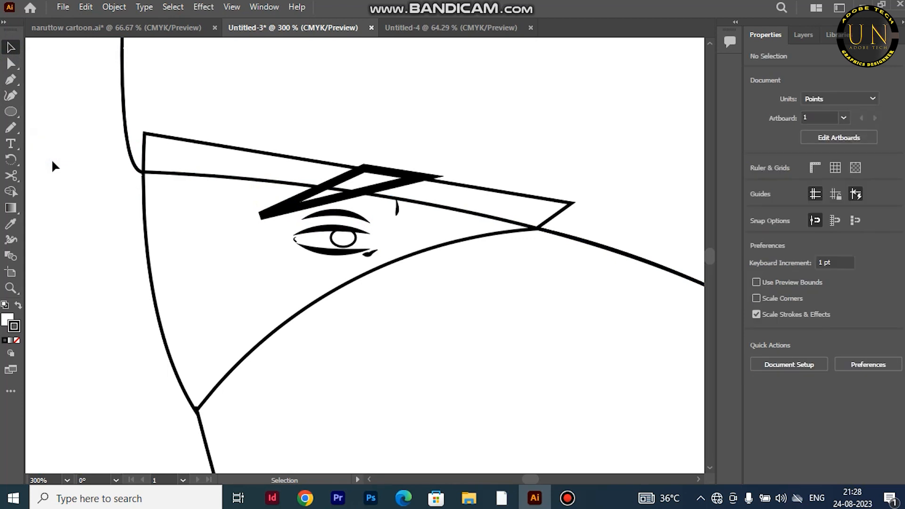
Give the eyebrow outline a triangular width profile that tapers from thick to thin, and deselect it.
left_click(290, 207)
left_click(324, 200)
left_click(779, 203)
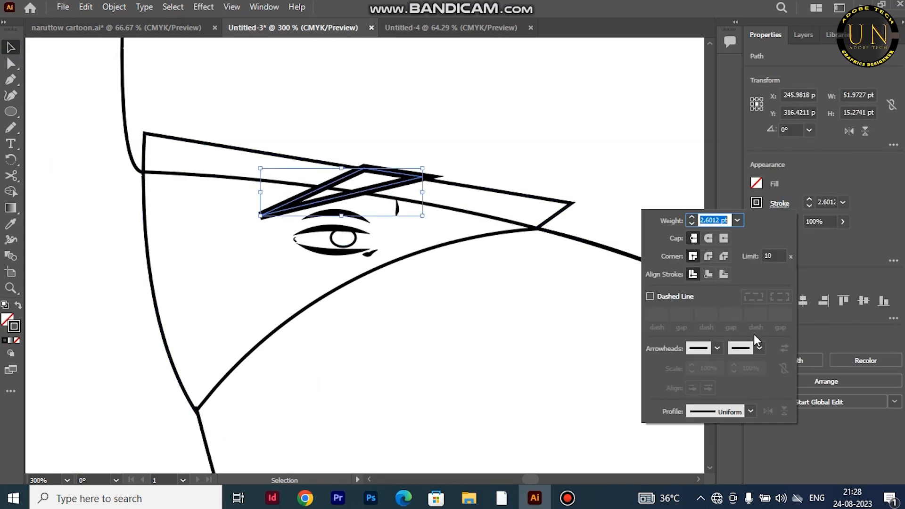
left_click(752, 412)
left_click(706, 334)
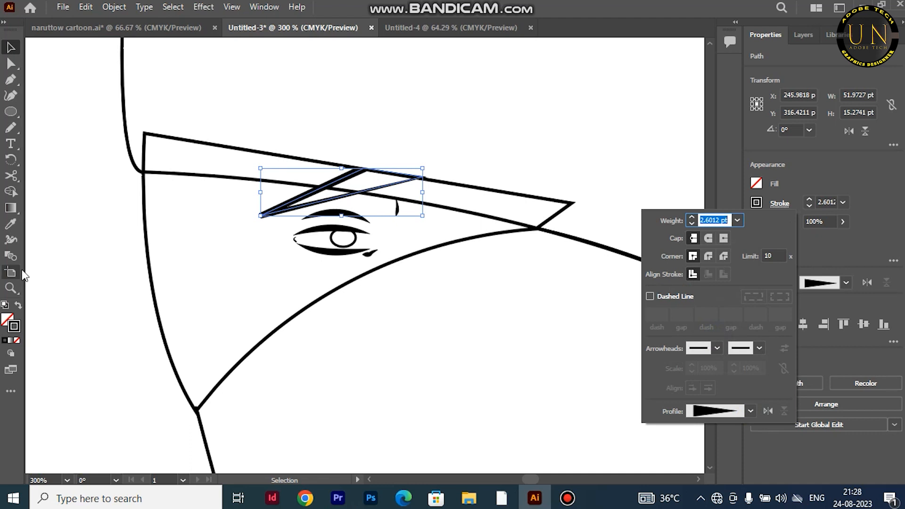
left_click(103, 249)
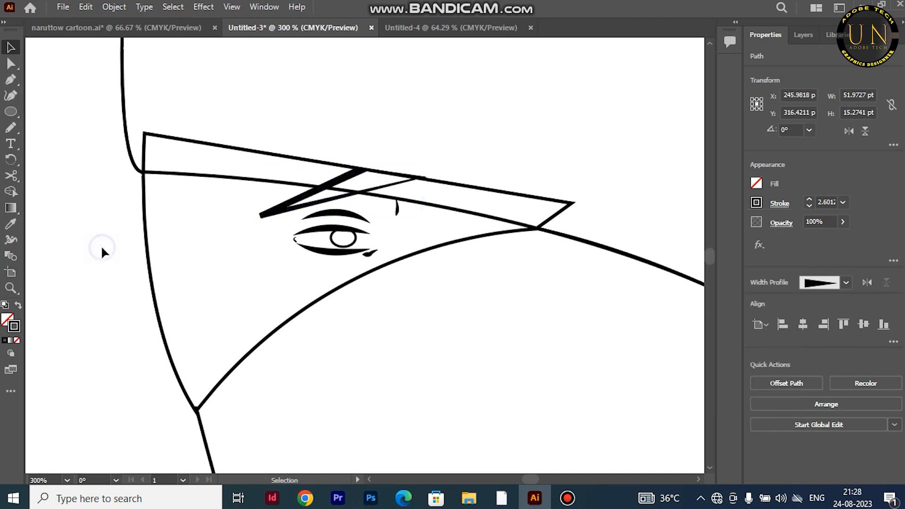
Move the ear group against the face's side edge, stretch it to about 78.5 pt tall and tilt it to follow that edge.
key("ctrl+minus")
key("ctrl+minus")
key("v")
left_click(36, 224)
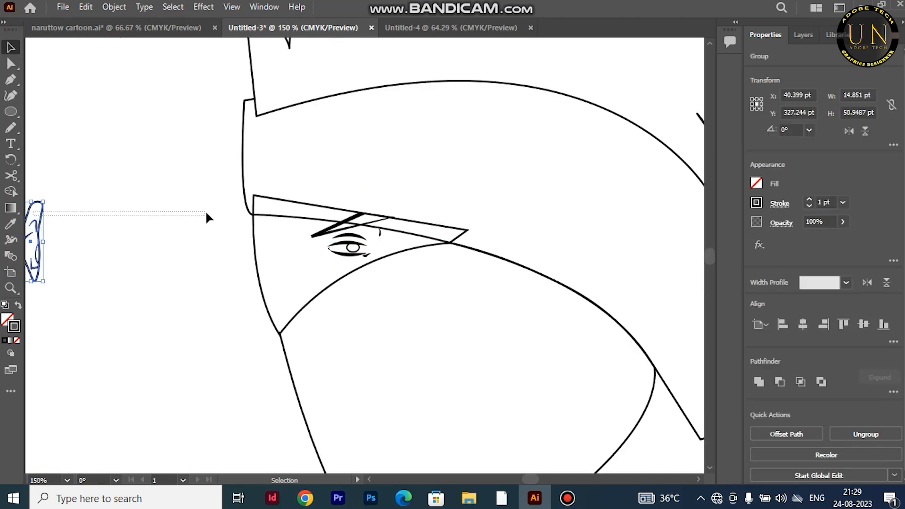
left_click_drag(36, 224, 245, 251)
left_click_drag(242, 292, 243, 333)
key("ctrl+z")
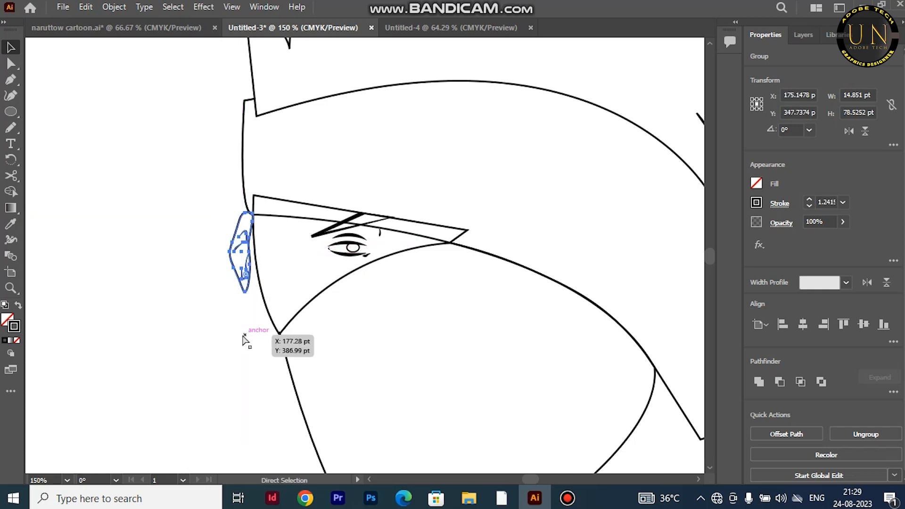
left_click_drag(235, 293, 269, 333)
left_click_drag(237, 270, 241, 270)
Reshape the lower tip of the ear outline with the Curvature tool to meet the face edge, and deselect it.
key("shift+grave")
left_click(265, 330)
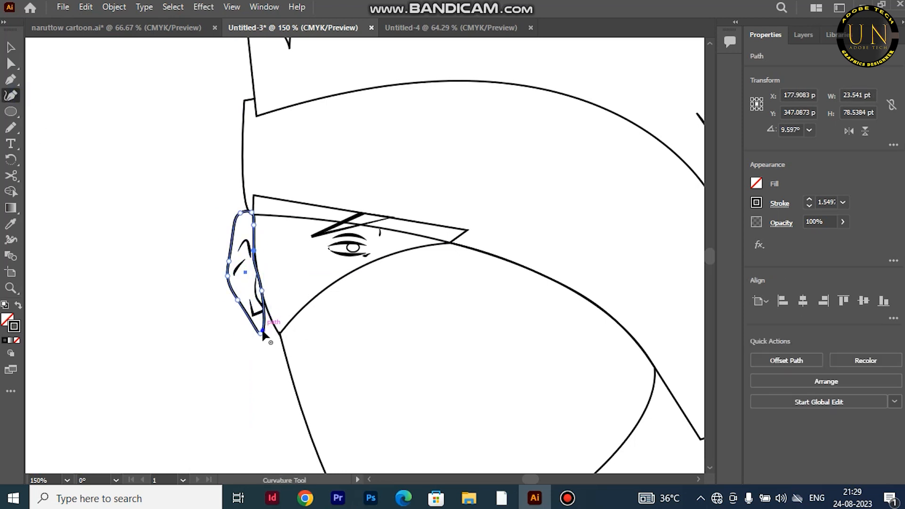
left_click_drag(271, 331, 275, 326)
left_click(11, 46)
left_click(65, 122)
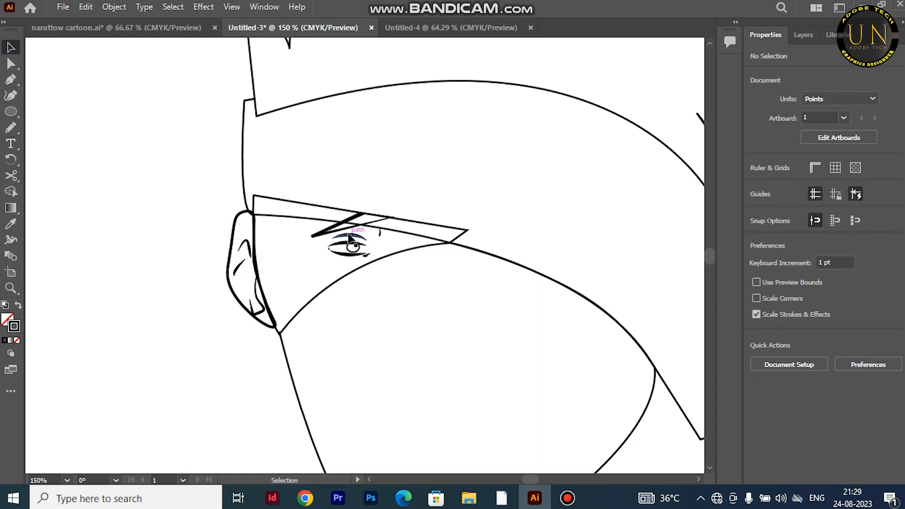
left_click_drag(341, 261, 377, 242)
key("ctrl+z")
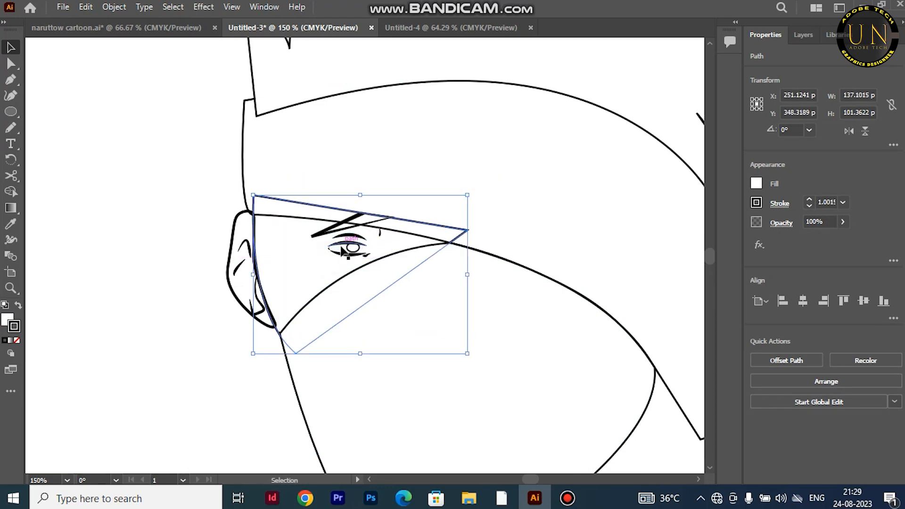
left_click(348, 255)
key("ctrl+plus")
key("ctrl+plus")
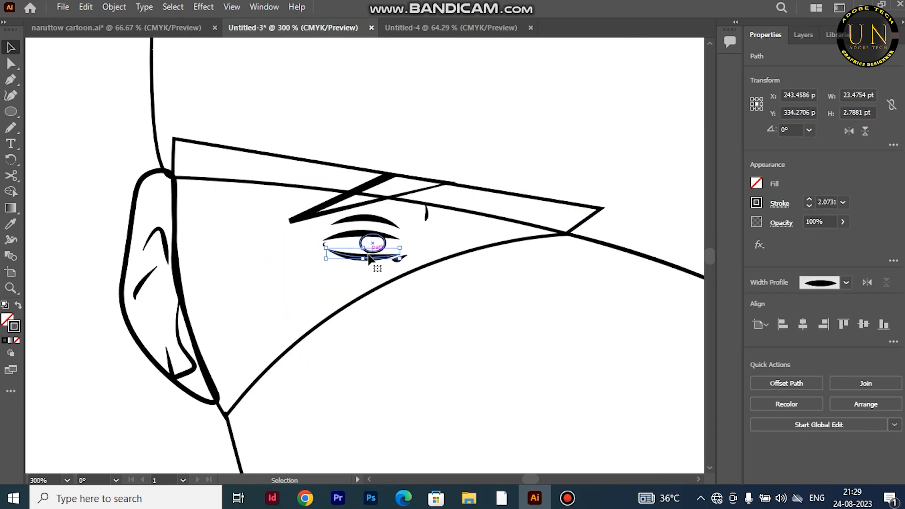
left_click(404, 264)
left_click(362, 257, "shift")
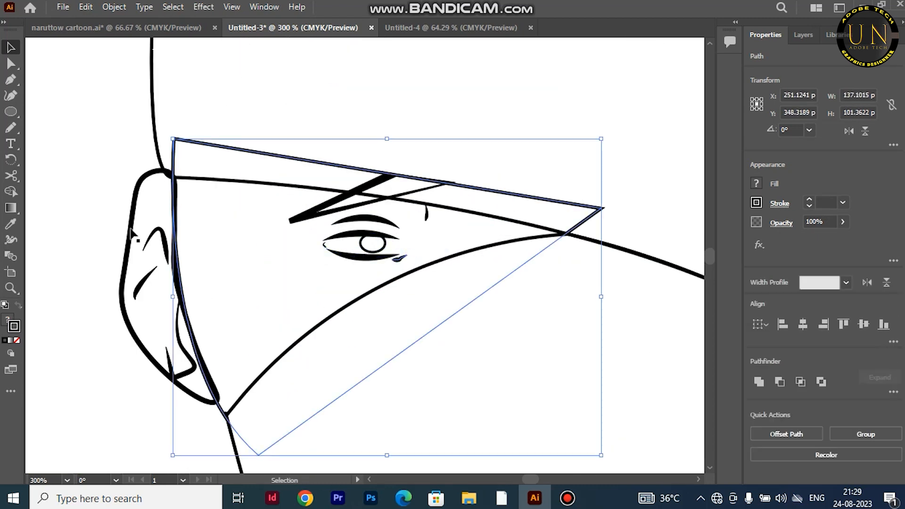
left_click(65, 193)
Select the eye's lid lines, iris and corner mark, enlarge and reposition them, and shift the eyebrow toward the ear.
left_click(365, 259, "shift")
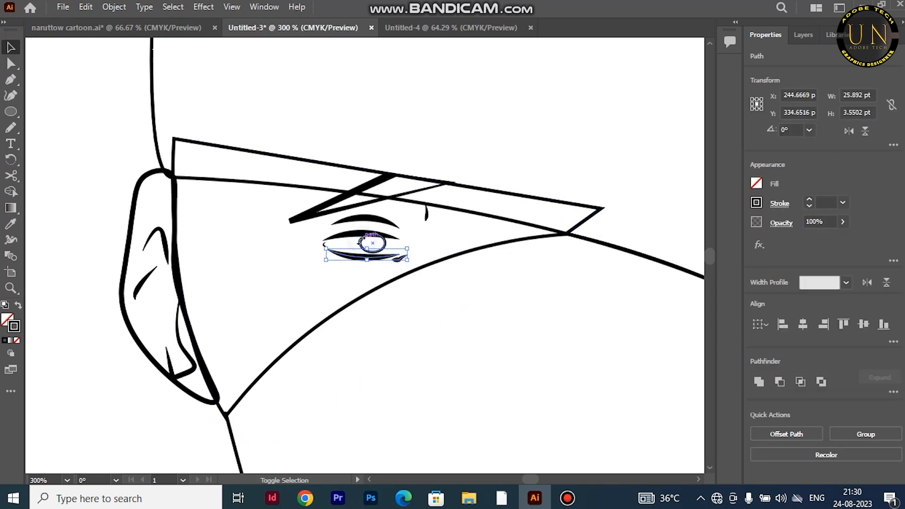
left_click(381, 241, "shift")
left_click(366, 218, "shift")
left_click_drag(363, 260, 330, 255)
left_click_drag(341, 195, 311, 192)
left_click(132, 174)
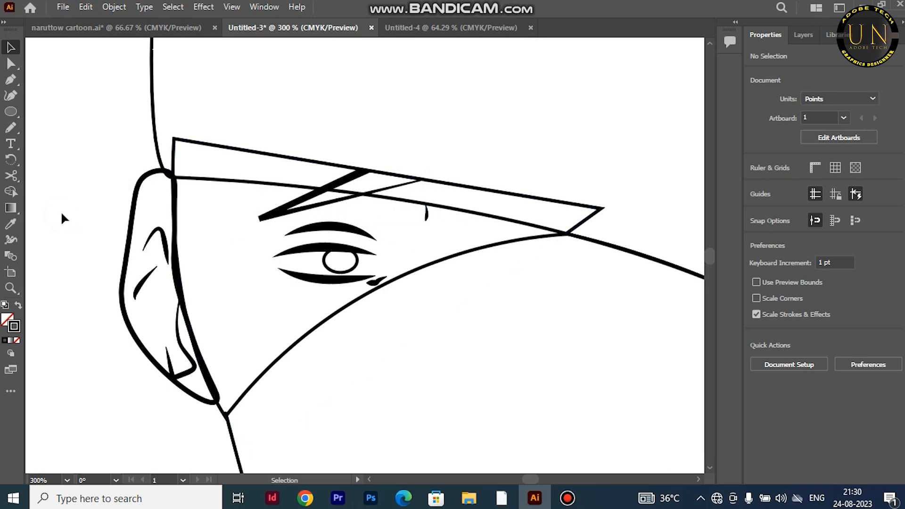
Select all pieces of the forehead protector plate beside the artboard and group them.
key("ctrl+minus")
key("ctrl+minus")
key("ctrl+minus")
key("ctrl+minus")
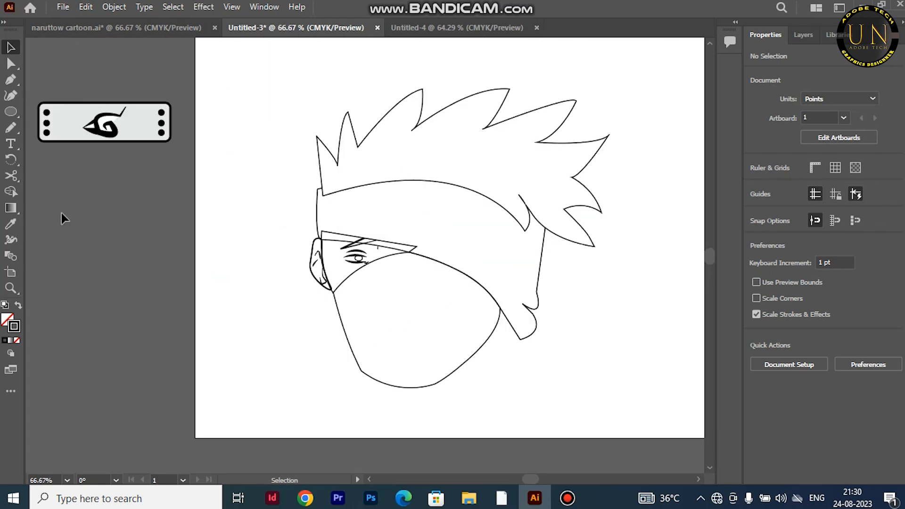
left_click_drag(103, 122, 209, 150)
key("ctrl+z")
left_click_drag(33, 74, 185, 163)
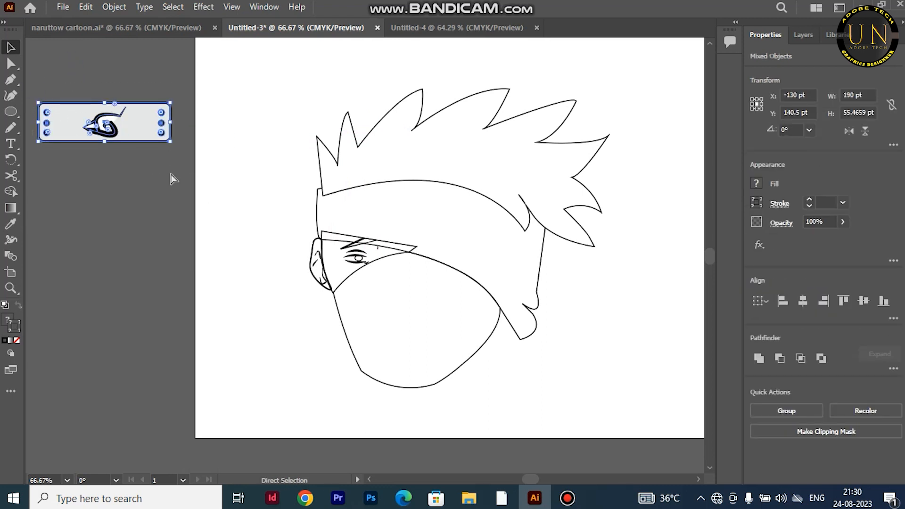
key("ctrl+g")
Place the plate group on the headband, rotate it clockwise to follow the band's slope, and deselect it.
left_click_drag(124, 122, 454, 216)
mouse_move(509, 191)
left_mouse_down()
mouse_move(514, 224)
mouse_move(512, 206)
left_mouse_up()
left_click_drag(451, 216, 458, 228)
left_click_drag(511, 215, 506, 225)
left_click_drag(442, 211, 448, 205)
left_click(265, 206)
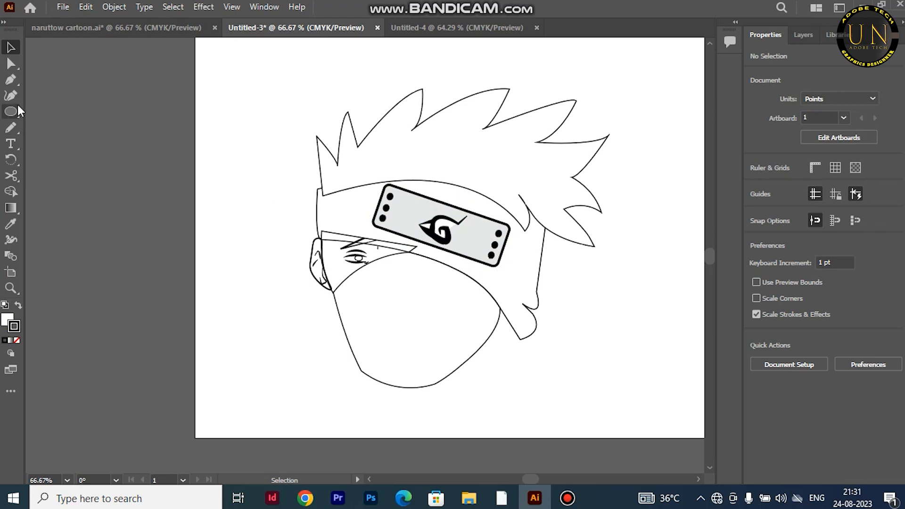
Draw two short opposing curved lines with the Pen tool on the middle of the mask.
key("p")
left_click(390, 196)
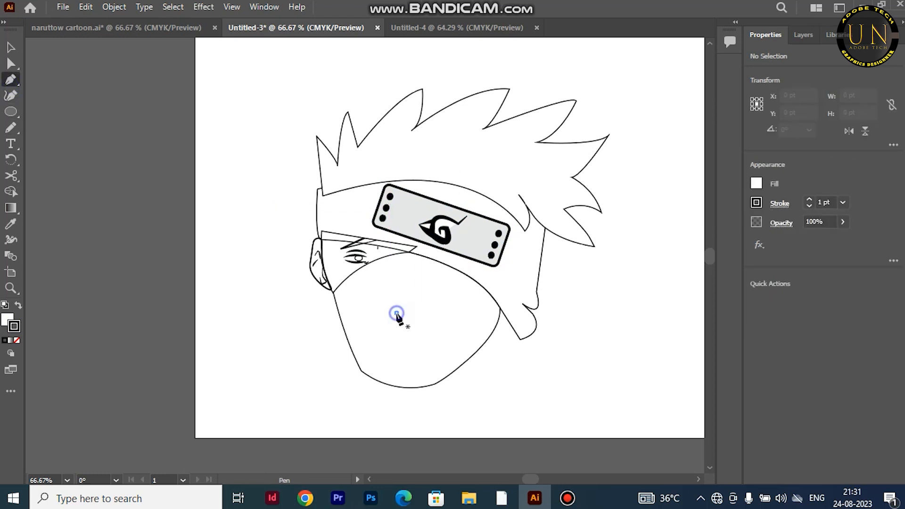
left_click(396, 314)
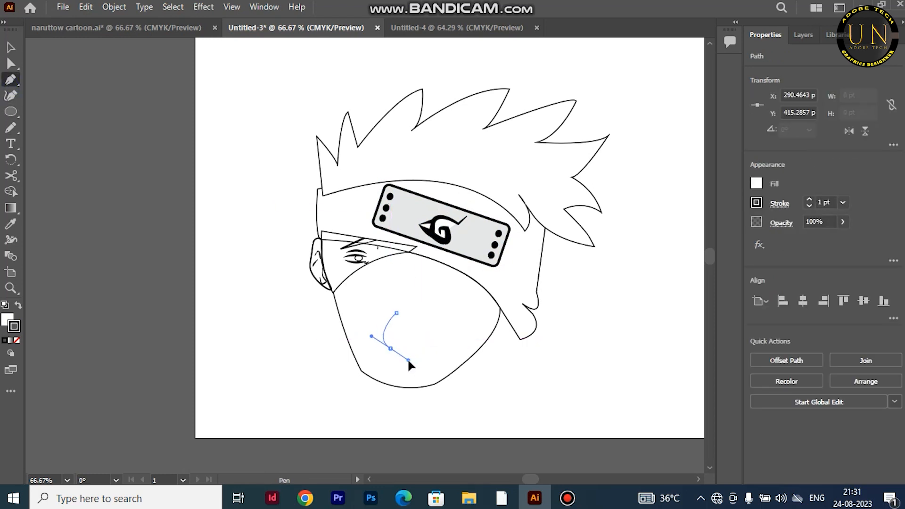
left_click_drag(390, 348, 407, 364)
left_click(390, 348)
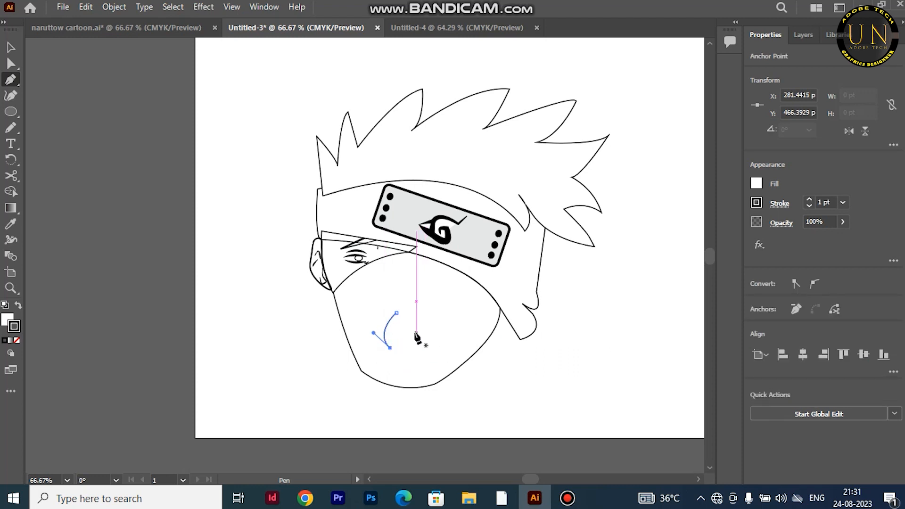
left_click_drag(410, 330, 407, 358)
left_click(406, 356)
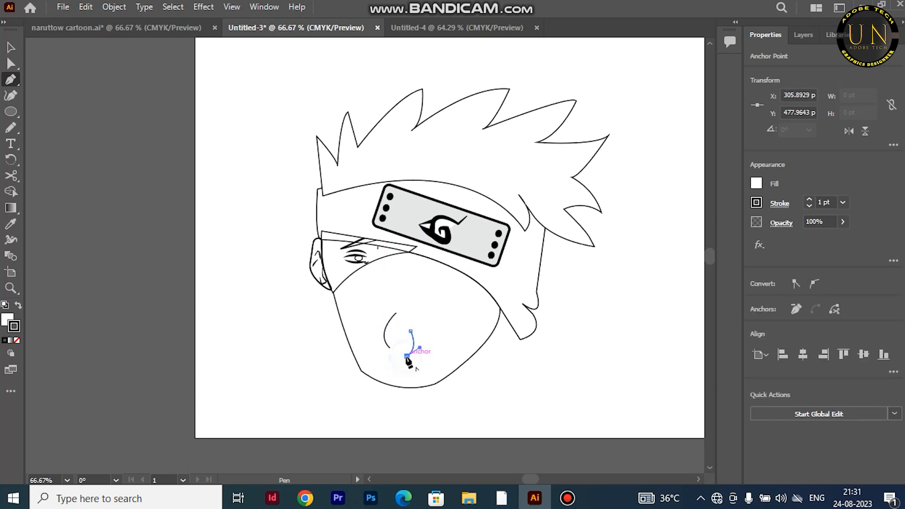
Select the two curved lines on the mask and group them.
key("v")
left_click(391, 319)
left_click(413, 344, "ctrl")
left_click(387, 334, "shift")
key("ctrl+g")
Give the mask line group a width profile tapered at both ends and a 6 pt stroke, and deselect it.
left_click(779, 203)
left_click(749, 412)
left_click(714, 352)
left_click(842, 203)
left_click(855, 286)
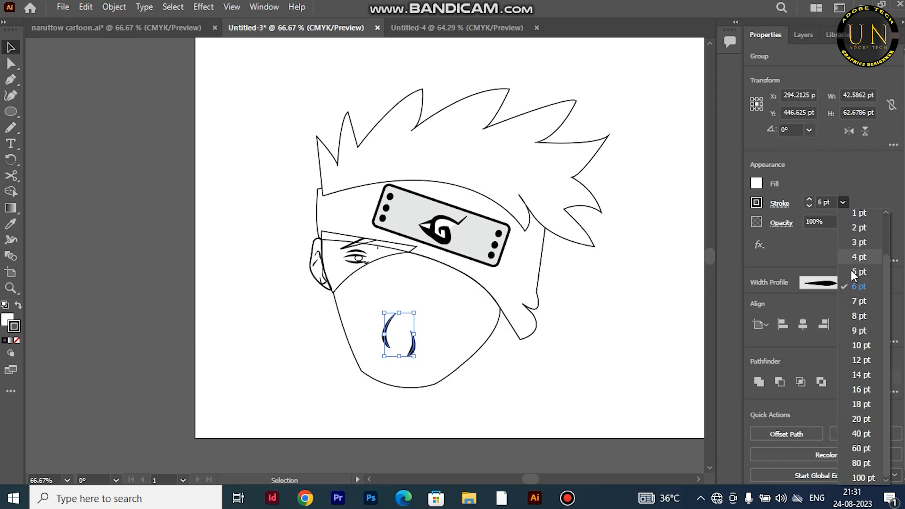
left_click(211, 286)
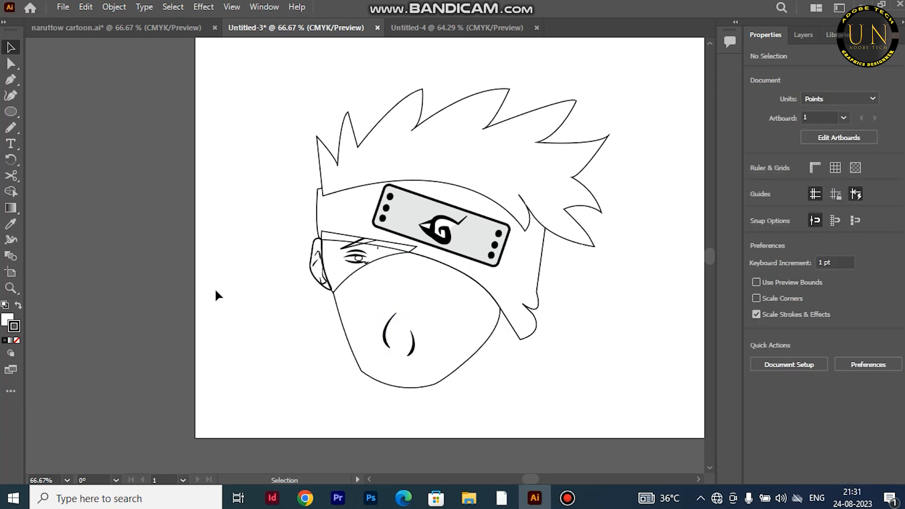
Reshape the mask's upper edge beneath the eye into an S-curve with the Curvature tool, and deselect it.
left_click(353, 275)
key("shift+grave")
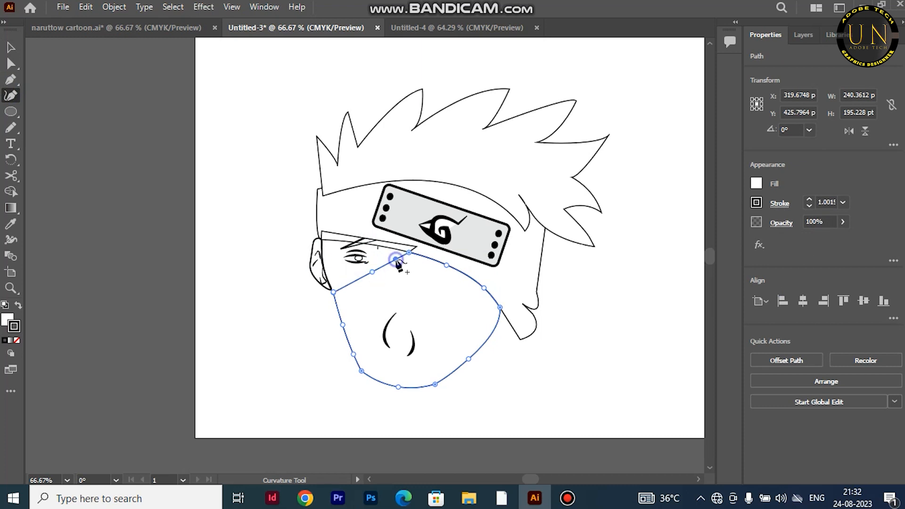
left_click_drag(394, 263, 395, 257)
left_click(167, 261)
key("v")
left_click(240, 277)
Select the eye's lid lines, iris and corner mark and group them into one object.
left_click(355, 264)
key("ctrl+equal")
key("ctrl+equal")
key("ctrl+equal")
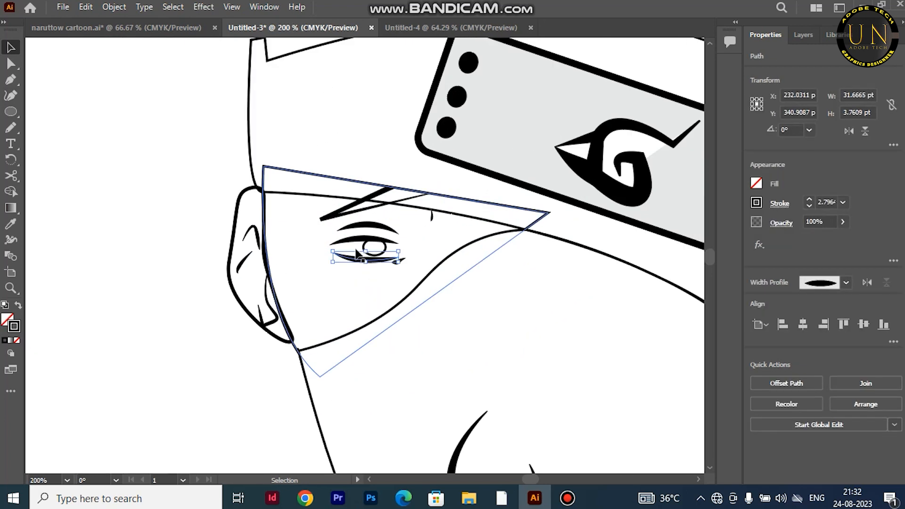
left_click(370, 248, "shift")
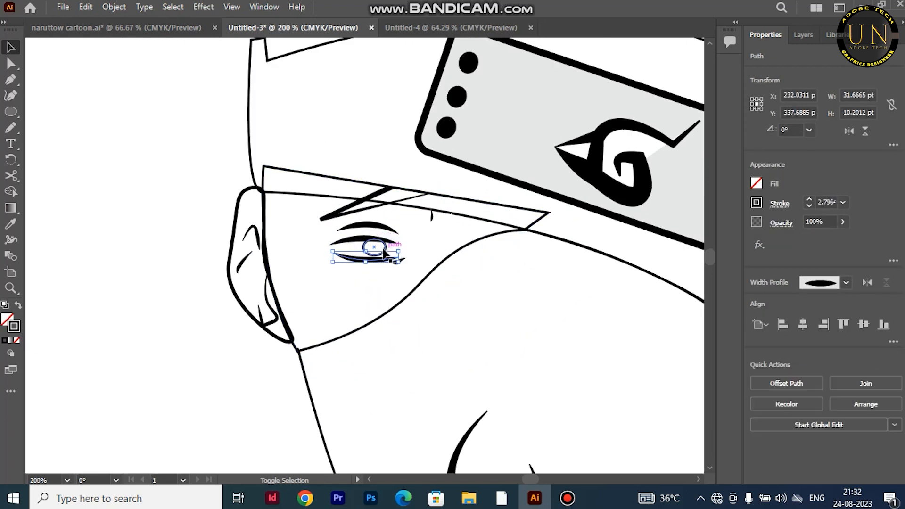
left_click(367, 224, "shift")
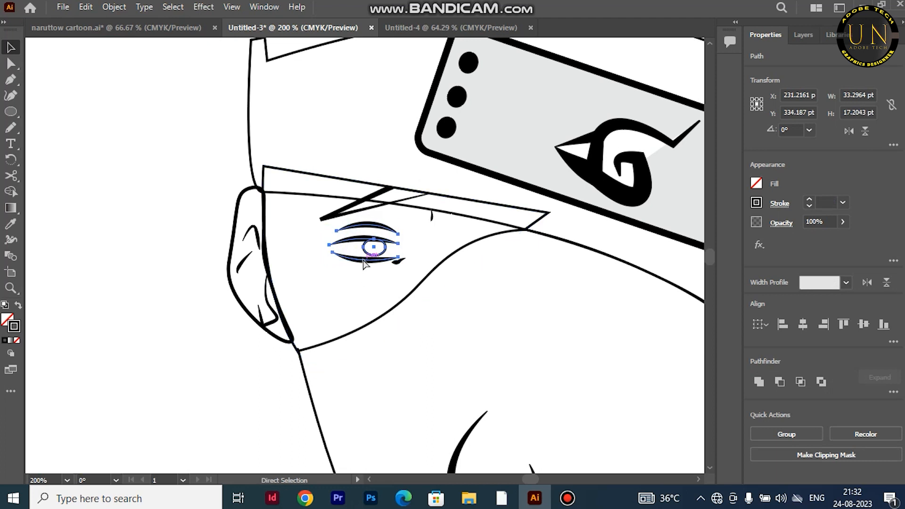
key("ctrl+g")
key("ctrl+equal")
left_click(441, 292, "shift")
key("ctrl+t")
key("ctrl+g")
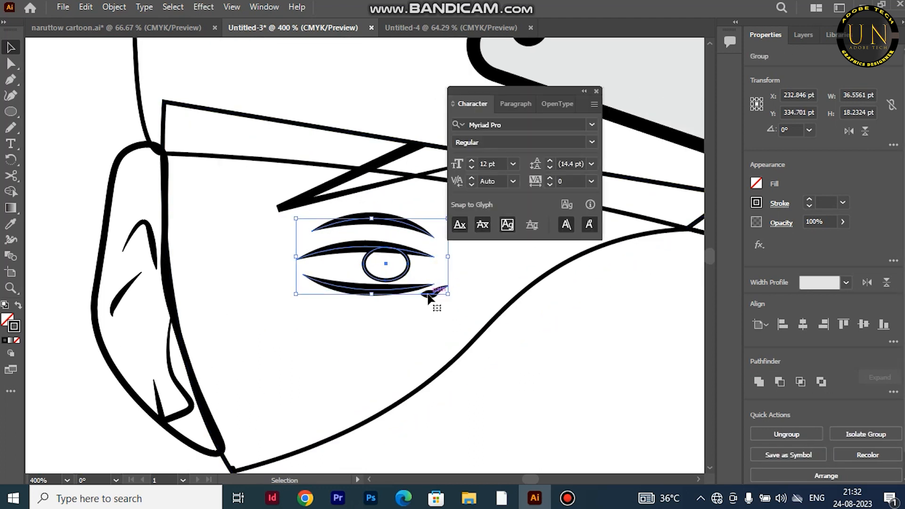
Enlarge the eye group to fill more of the face opening, deselect it and close the Character panel.
left_click_drag(372, 294, 380, 332)
left_click(77, 208)
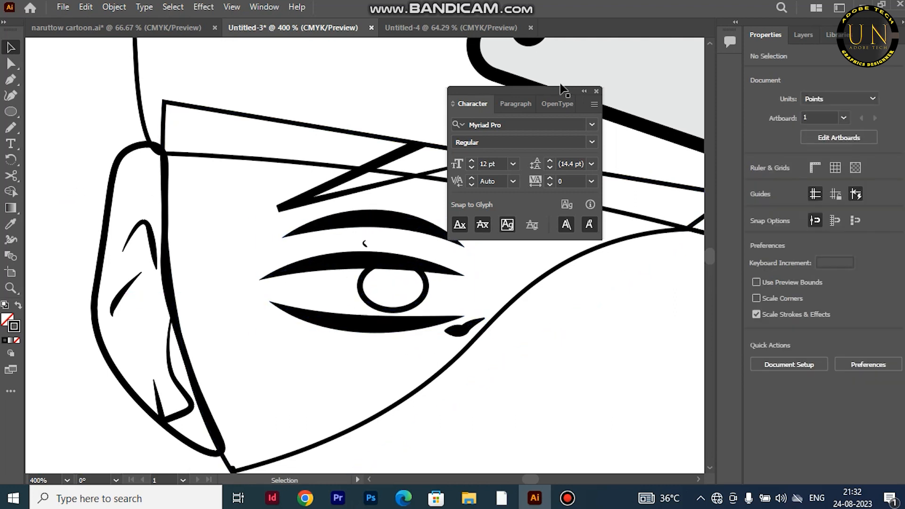
left_click(595, 91)
key("ctrl+0")
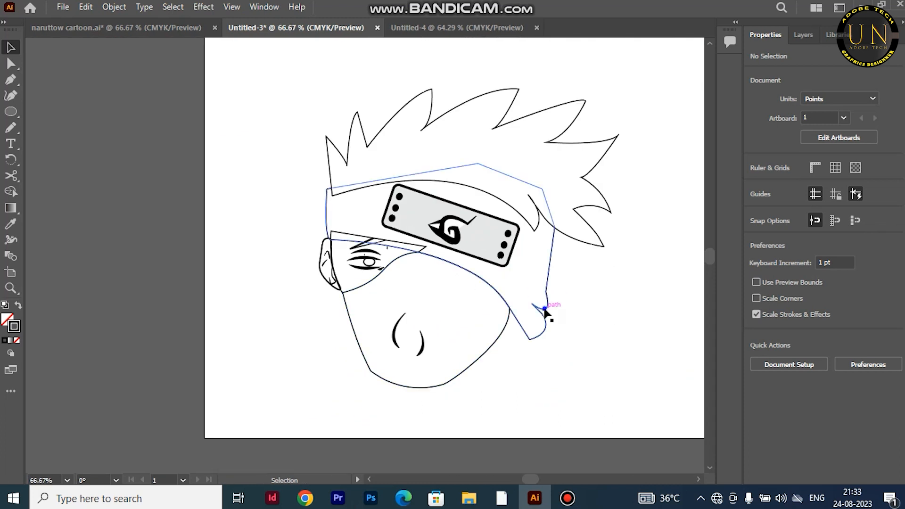
Give the headband outline a width profile tapered at both ends with an off-centre bulge and a 5 pt stroke, and deselect it.
left_click(545, 311)
left_click(782, 203)
left_click(749, 411)
left_click(711, 349)
left_click(843, 201)
left_click(861, 276)
left_click(657, 255)
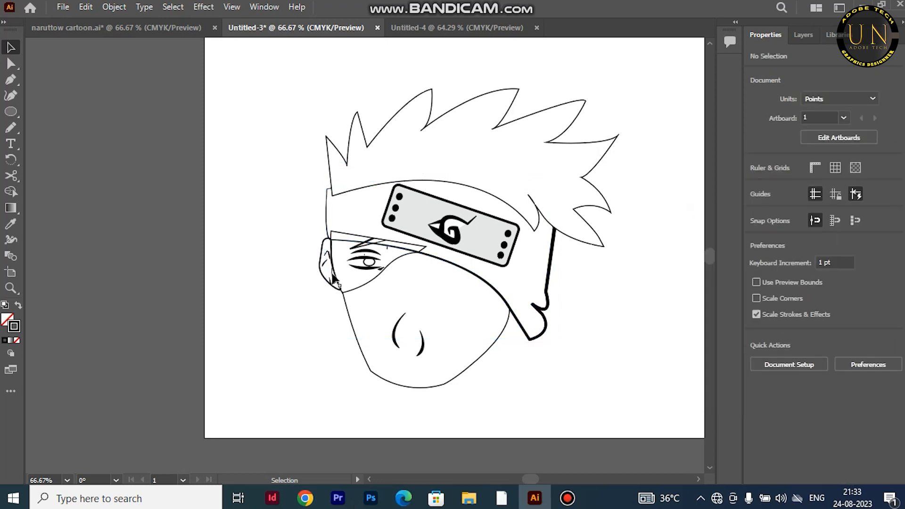
Set the mask outline's stroke weight to 3 pt and deselect it.
left_click(377, 284)
left_click(842, 202)
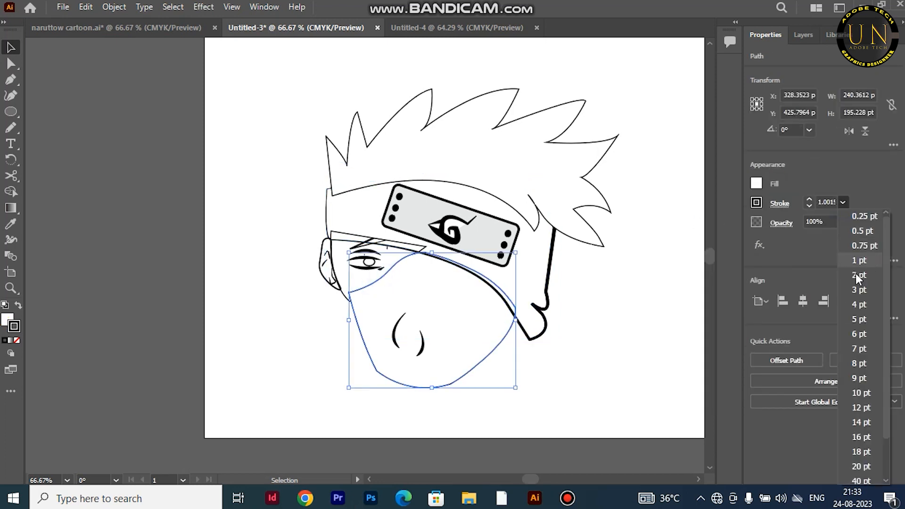
left_click(860, 276)
left_click(648, 302)
Give the face shape around the eye an off-centre tapered width profile and a 3 pt stroke, and deselect it.
left_click(391, 246)
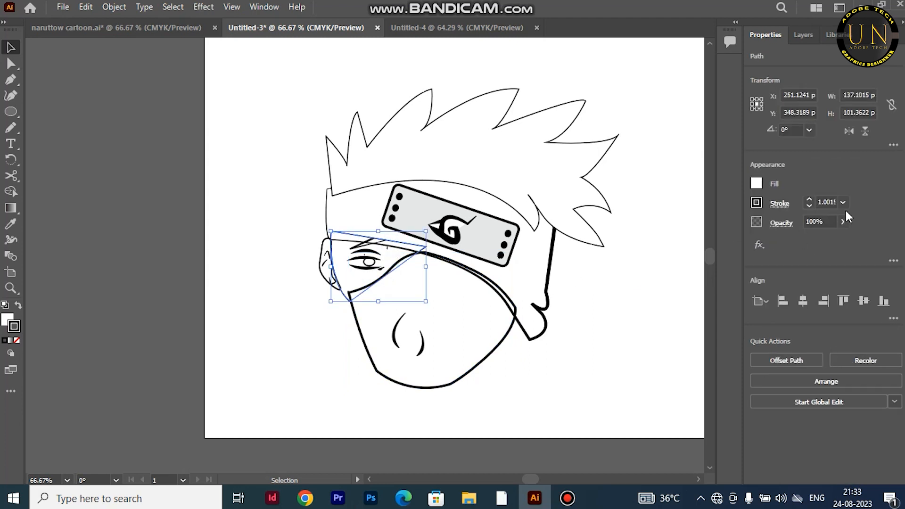
left_click(777, 203)
left_click(750, 411)
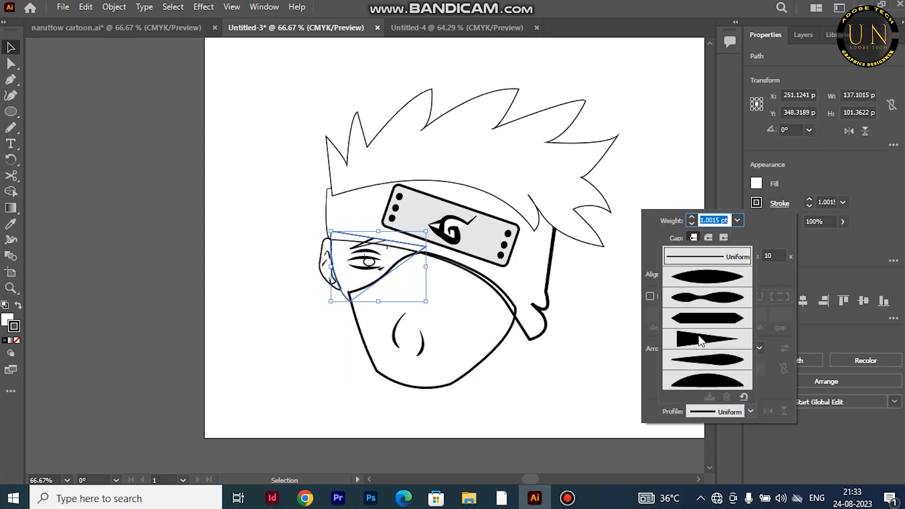
left_click(703, 361)
left_click(318, 310)
left_click(348, 298)
left_click(843, 202)
left_click(864, 290)
left_click(292, 217)
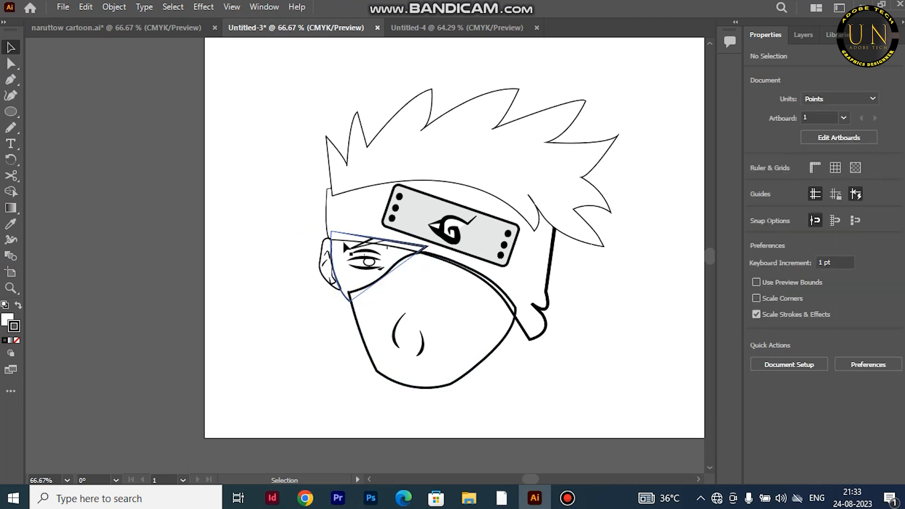
Set the headband outline's stroke weight to 8 pt and deselect it.
left_click(350, 241)
left_click(842, 202)
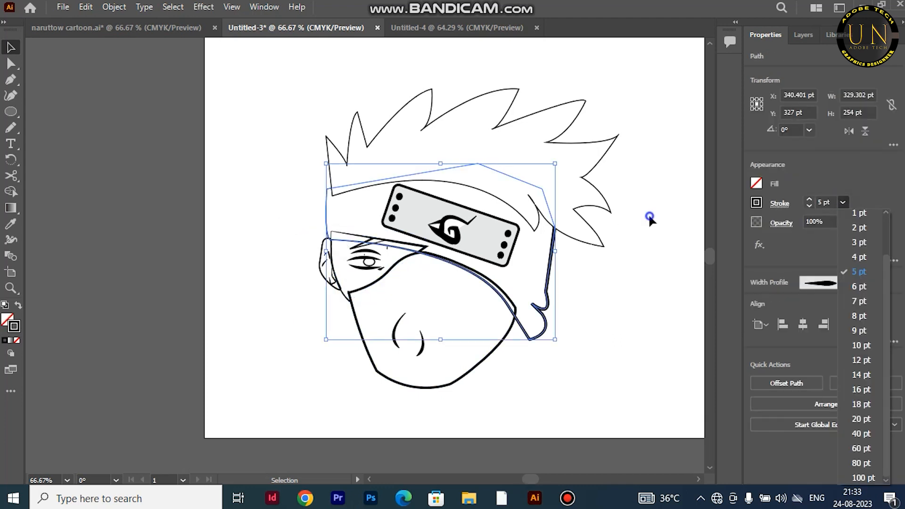
left_click(301, 198)
left_click(325, 195)
left_click(843, 203)
left_click(860, 322)
left_click(321, 290)
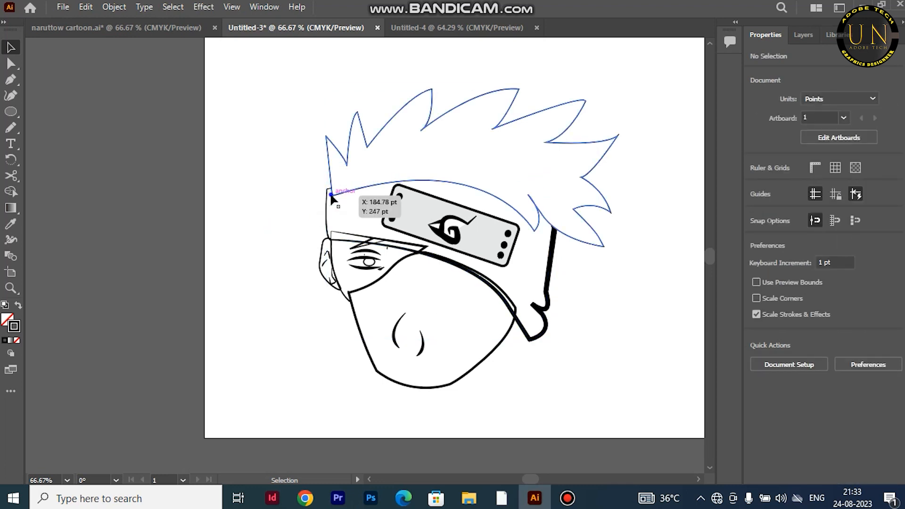
Increase the stroke weight of the spiky hair outline and deselect it.
left_click(330, 191)
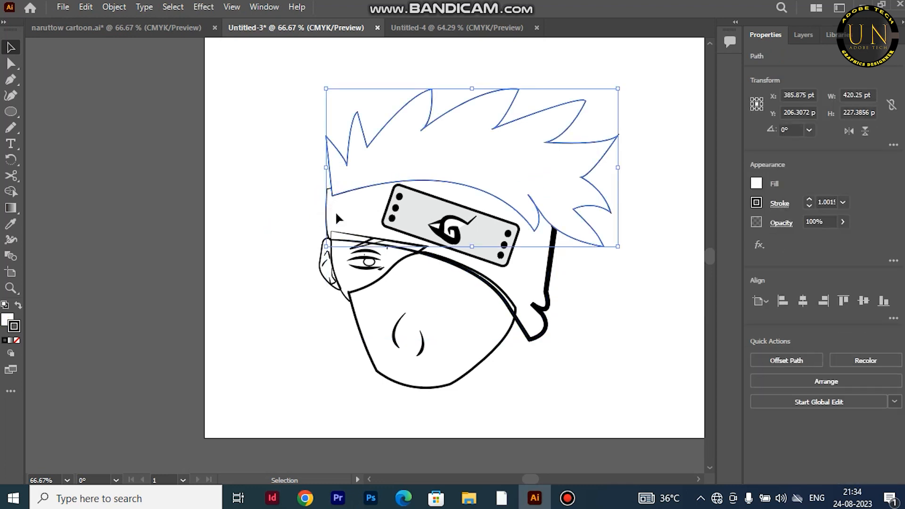
left_click(842, 202)
left_click(857, 321)
left_click(292, 159)
left_click(327, 259)
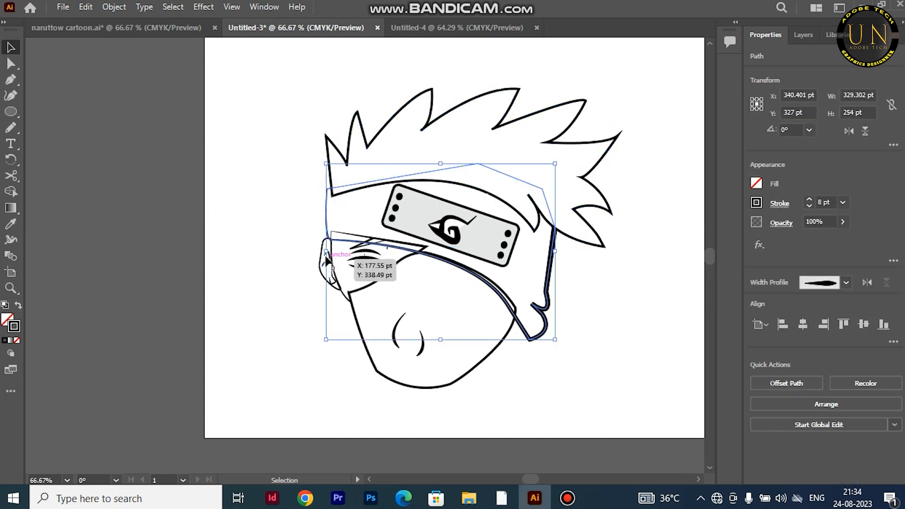
key("a")
left_click_drag(556, 244, 349, 275)
key("ctrl+z")
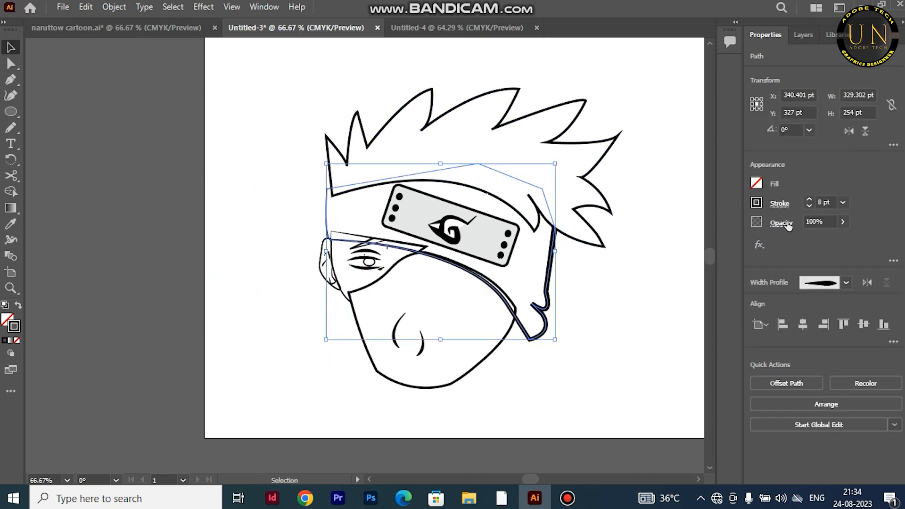
Try the flat pointed-end, uniform and double-bulge width profiles on the headband outline.
left_click(780, 203)
left_click(750, 347)
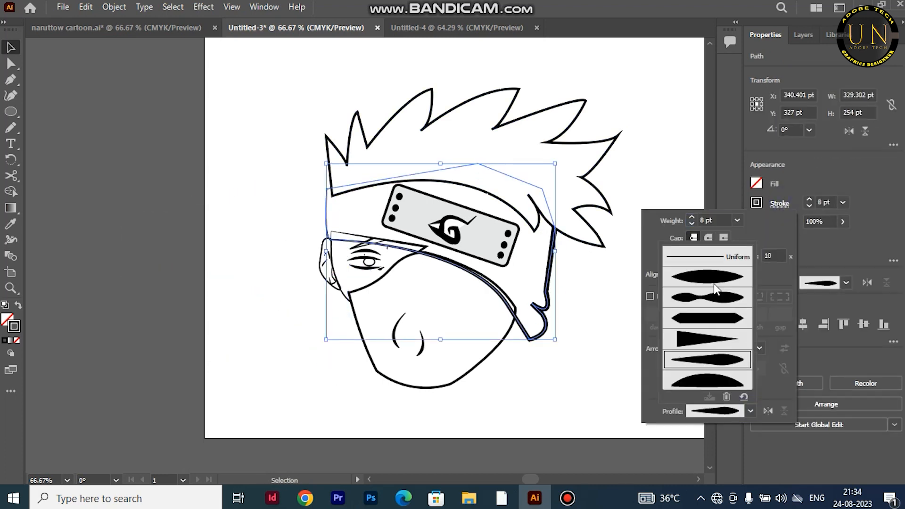
left_click(716, 319)
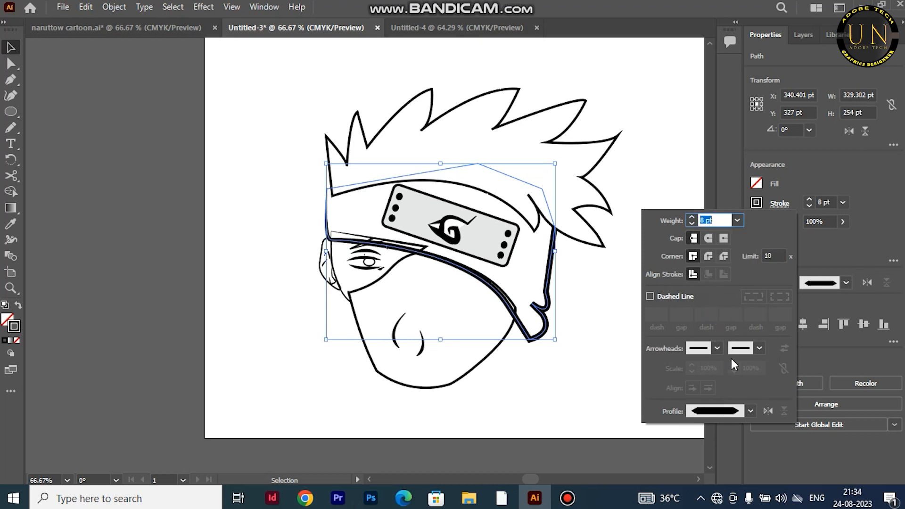
left_click(750, 411)
left_click(721, 259)
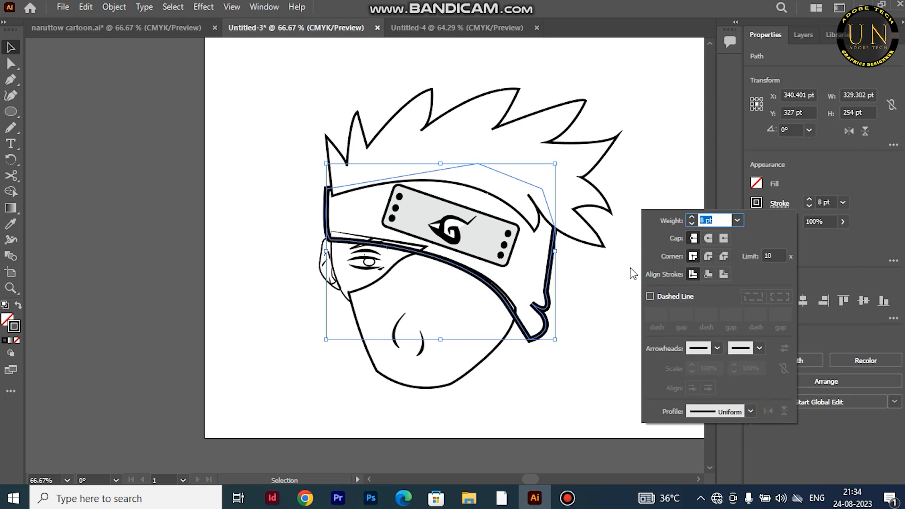
left_click(732, 413)
left_click(702, 298)
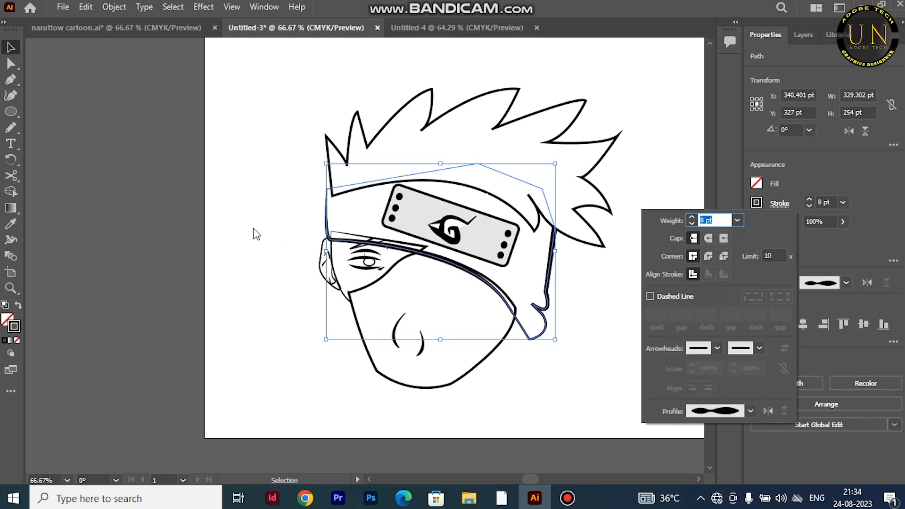
Set the headband outline to a 3 pt stroke with the half-lens width profile, and deselect it.
left_click(842, 203)
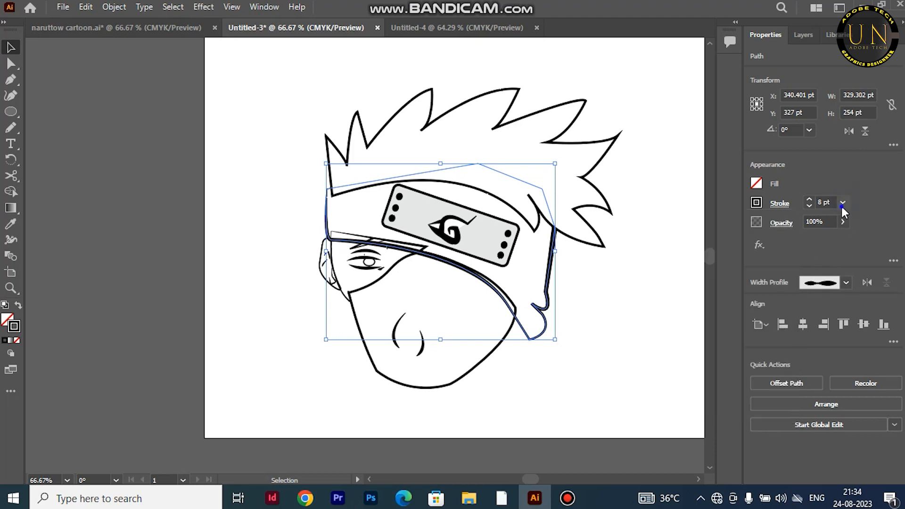
left_click(842, 204)
left_click(857, 250)
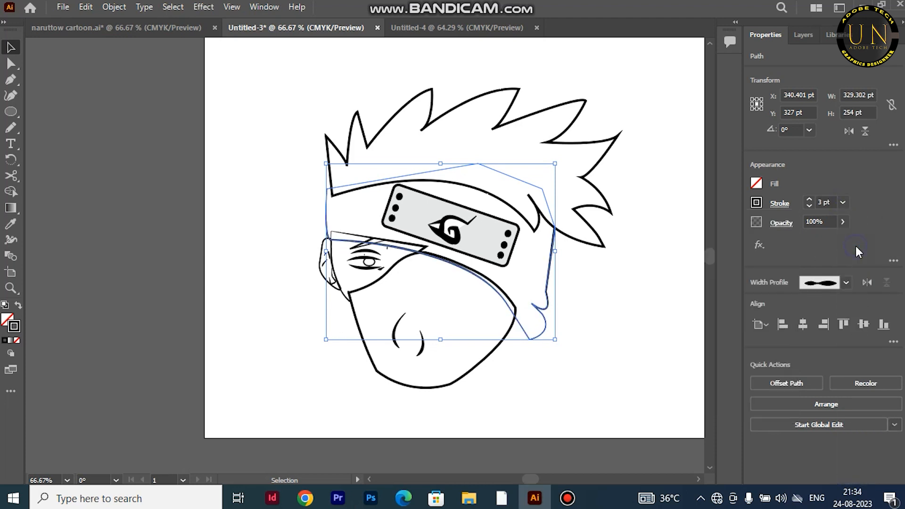
left_click(779, 204)
left_click(751, 410)
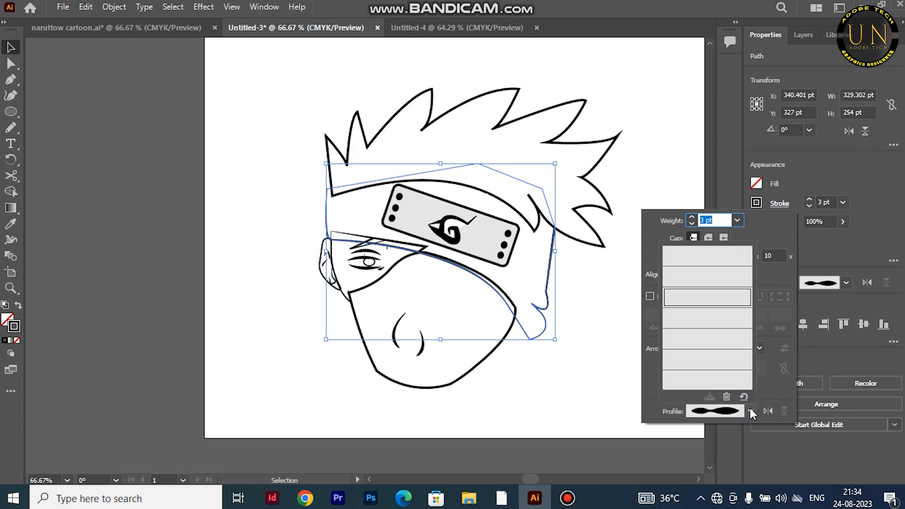
left_click(620, 306)
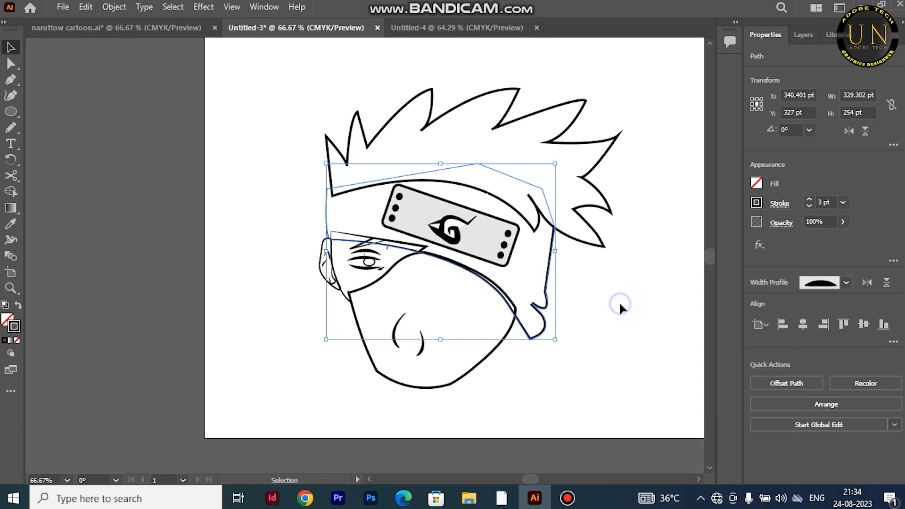
left_click(596, 317)
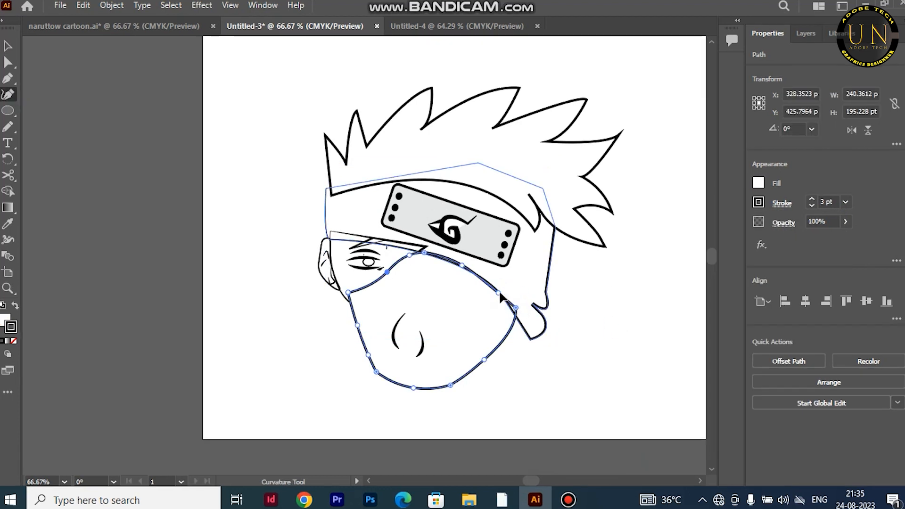
Extend the mask's back corner to the headband's lower tip and curve the headband's back edge outward with the Curvature tool, and deselect.
left_click(499, 292)
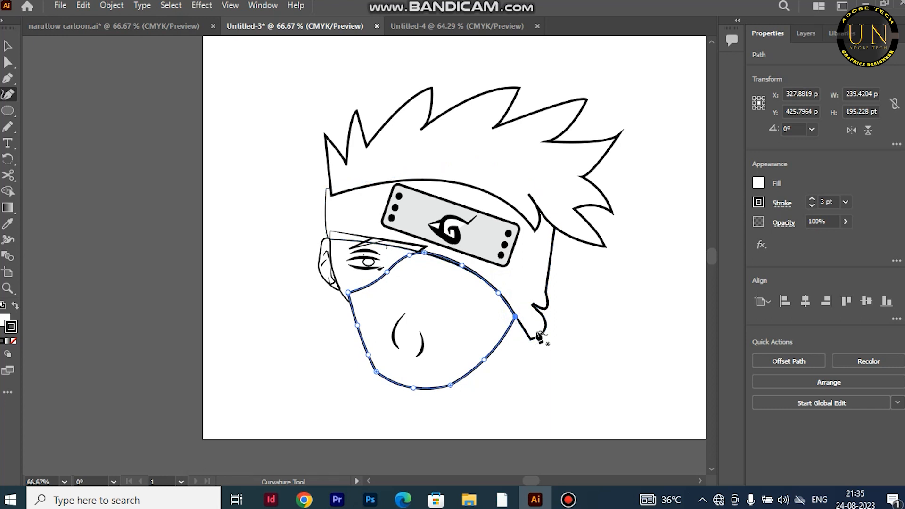
mouse_move(515, 317)
left_mouse_down()
mouse_move(535, 347)
mouse_move(523, 330)
left_mouse_up()
left_click(532, 304)
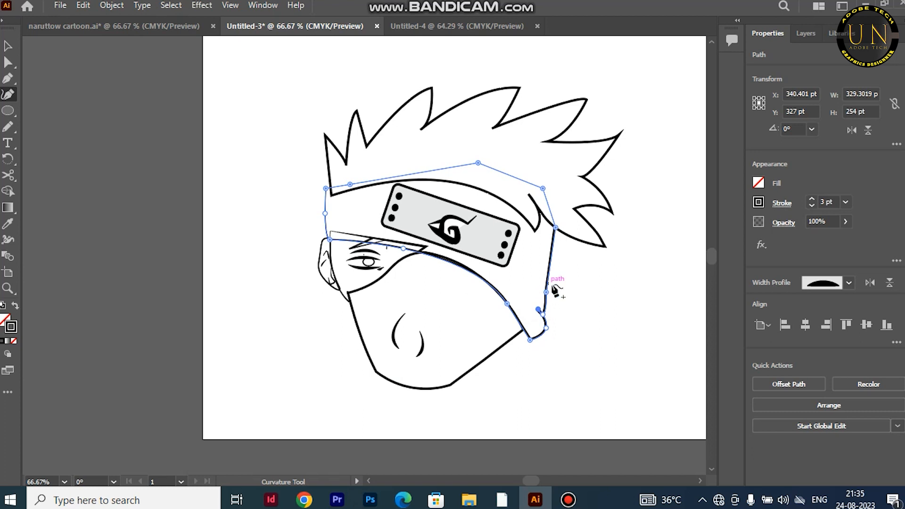
left_click_drag(548, 293, 554, 265)
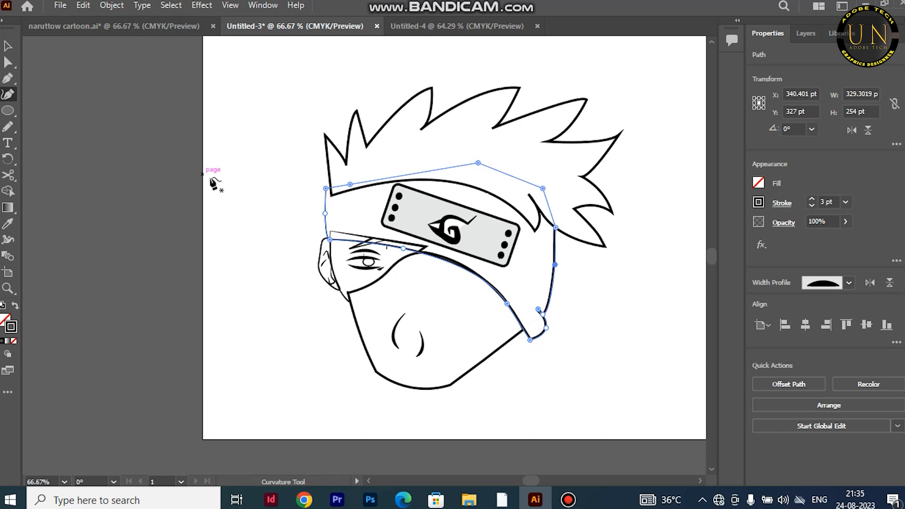
key("v")
left_click(278, 247)
Pull the mask's chin edge slightly downward into a rounder curve with the Curvature tool, and deselect it.
left_click(428, 384)
key("shift+grave")
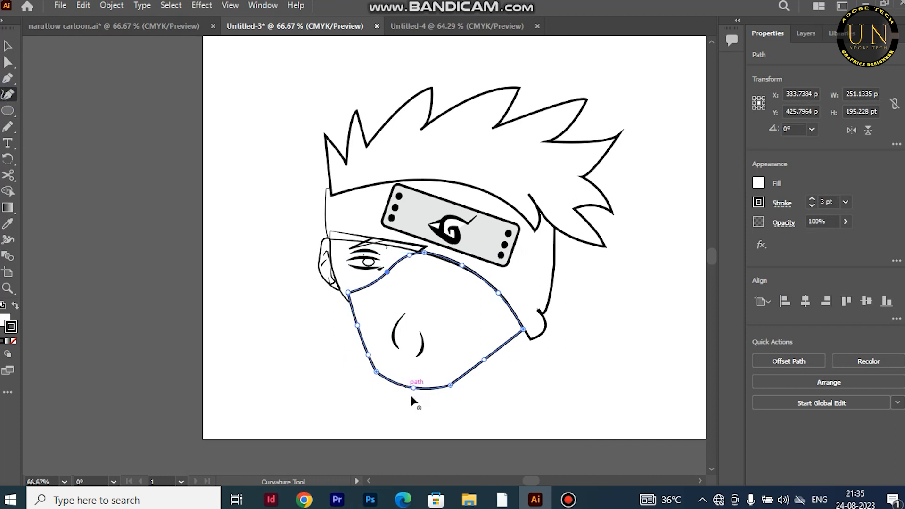
left_click_drag(414, 388, 414, 397)
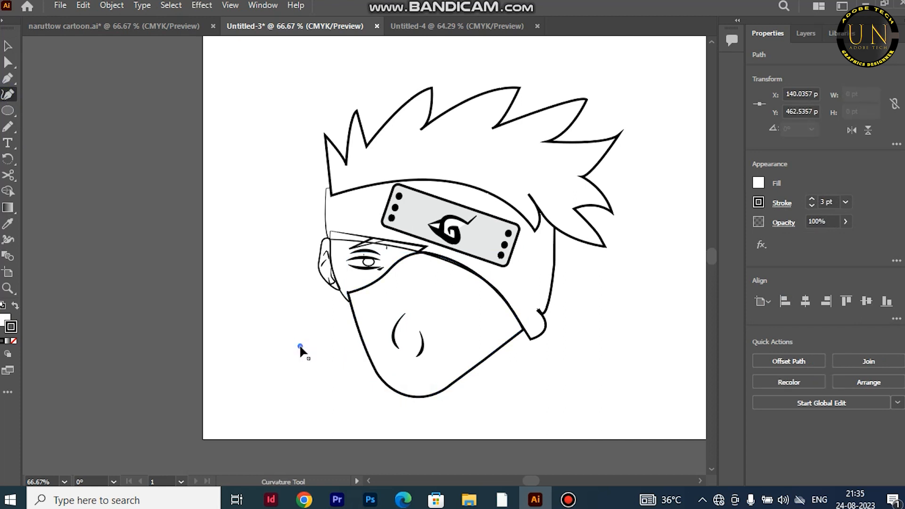
key("v")
left_click(286, 284)
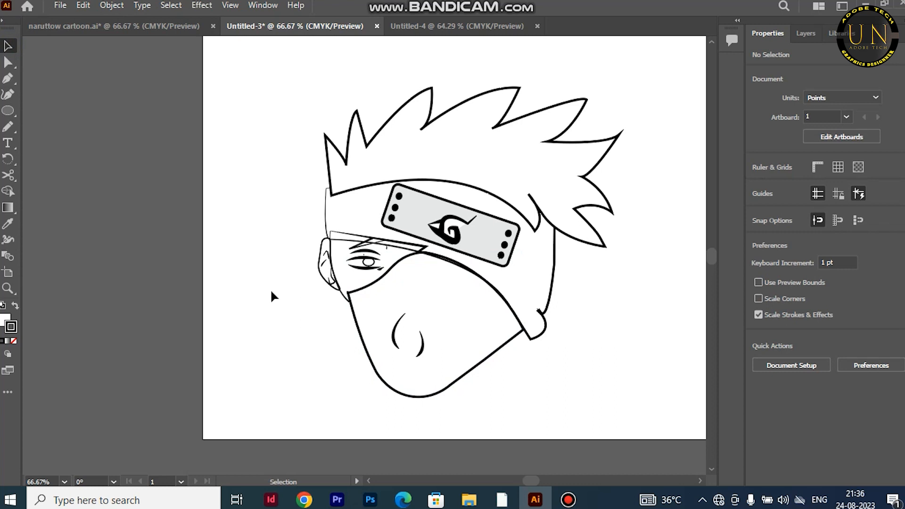
Ungroup the eye artwork, give its lid shapes and iris a black fill with no stroke, and deselect them.
right_click(372, 258)
left_click(405, 364)
left_click(252, 316)
left_click(369, 266)
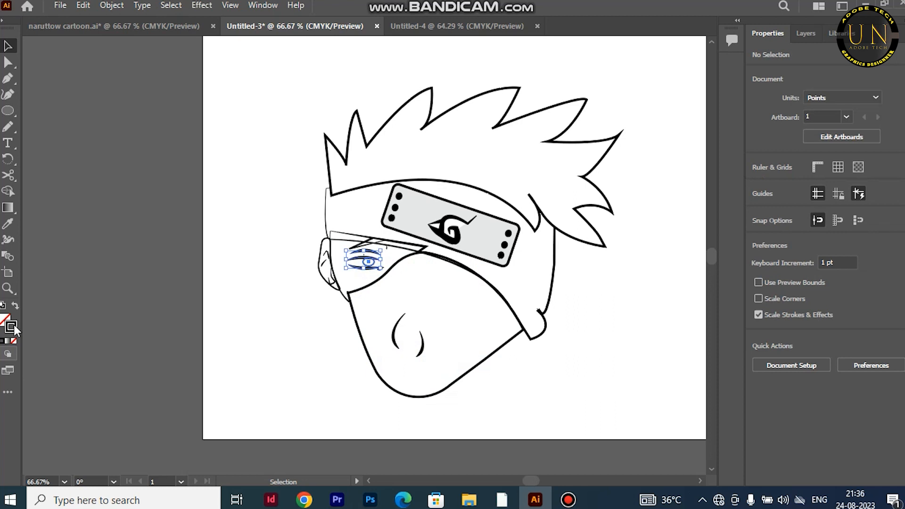
left_click(241, 262)
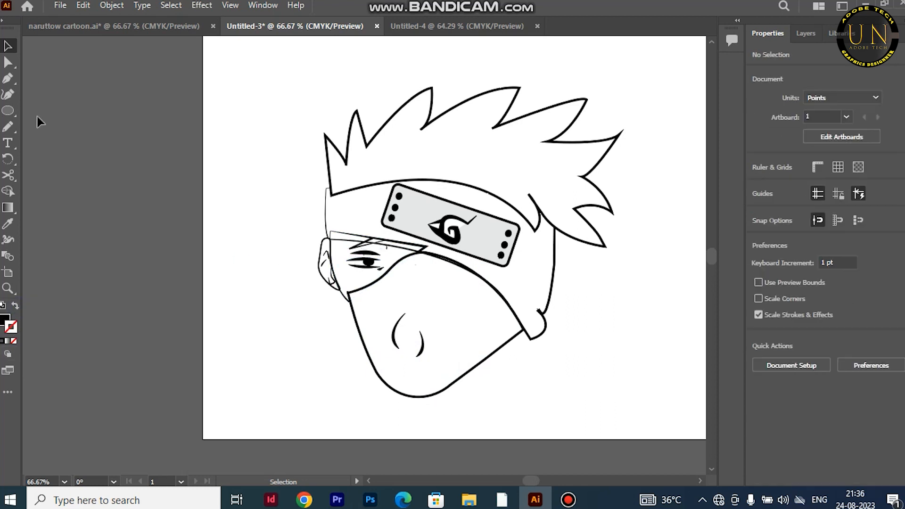
Ungroup the lid shapes and iris, and move the lid shape directly above the iris slightly upward.
left_click(370, 265)
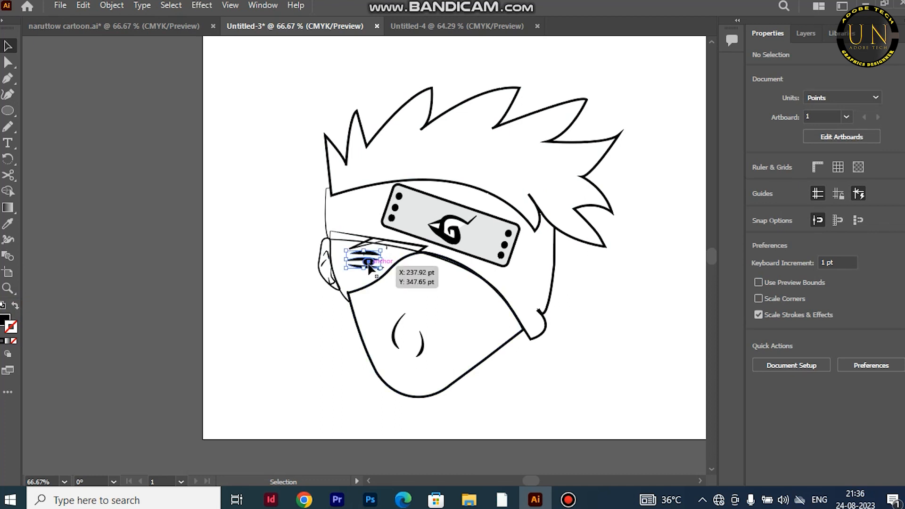
key("ctrl+plus")
key("ctrl+plus")
key("ctrl+plus")
key("ctrl+plus")
key("ctrl+plus")
key("ctrl+plus")
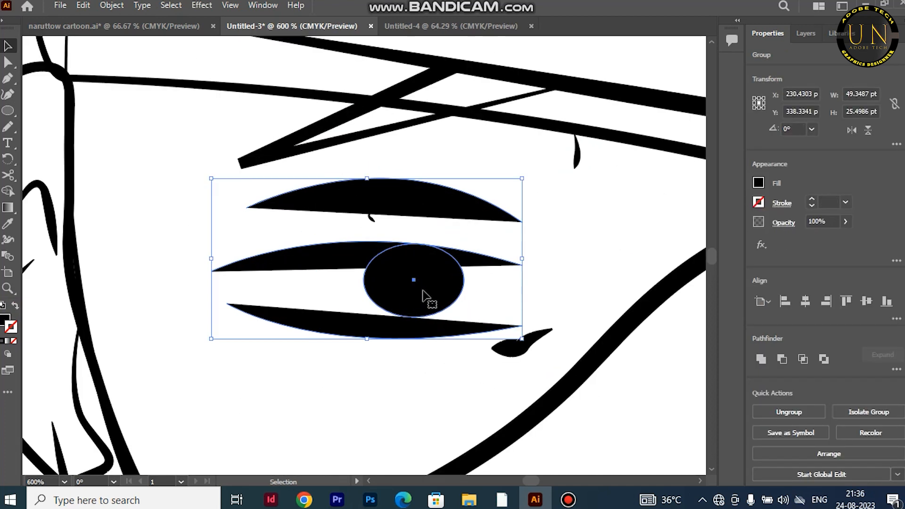
right_click(244, 245)
left_click(282, 365)
mouse_move(351, 251)
left_mouse_down()
mouse_move(358, 226)
mouse_move(347, 245)
left_mouse_up()
left_click(780, 204)
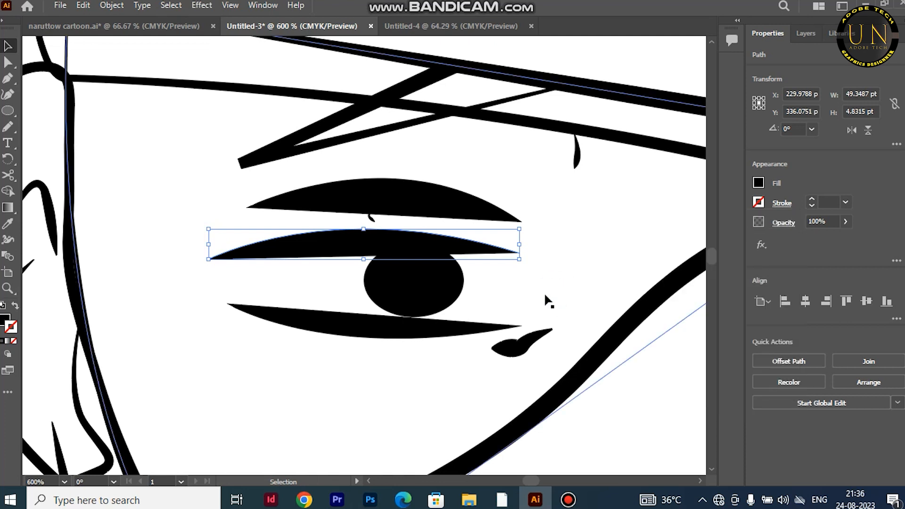
Draw a closed almond-shaped eye opening about 48 by 16 pt between the upper and lower lids with the Pen tool.
left_click(440, 289)
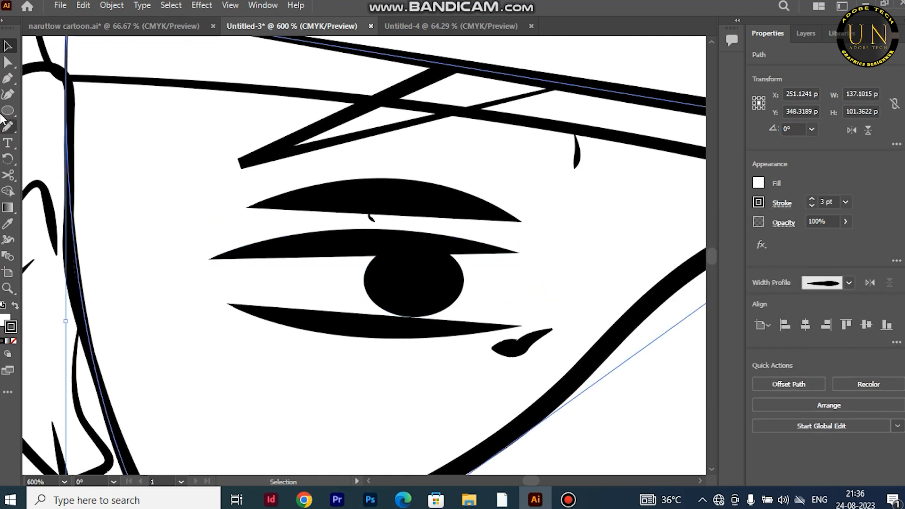
left_click(7, 73)
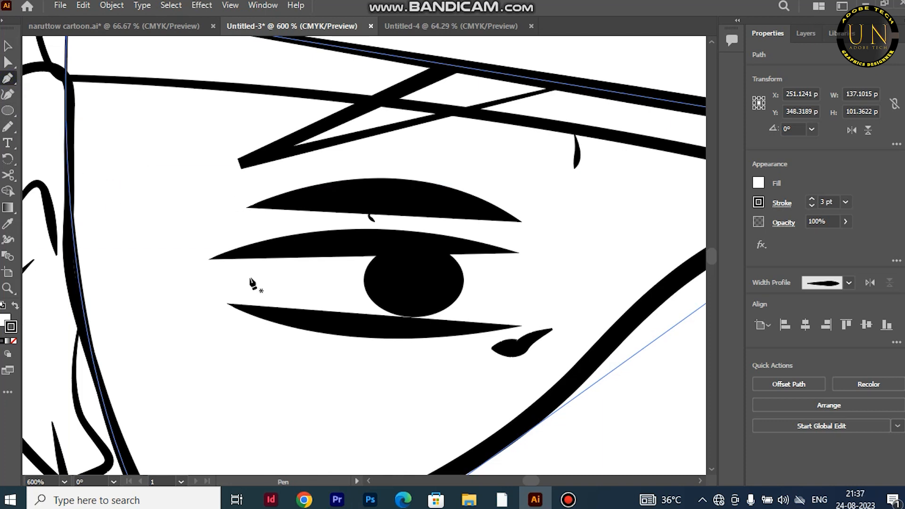
left_click(214, 280)
left_click_drag(515, 267, 701, 325)
left_click(515, 267)
left_click_drag(402, 328, 256, 333)
left_click(402, 329)
left_click_drag(213, 280, 212, 248)
Move the stray bottom point of the almond eye shape onto its lower corner with the Curvature tool.
left_click(8, 46)
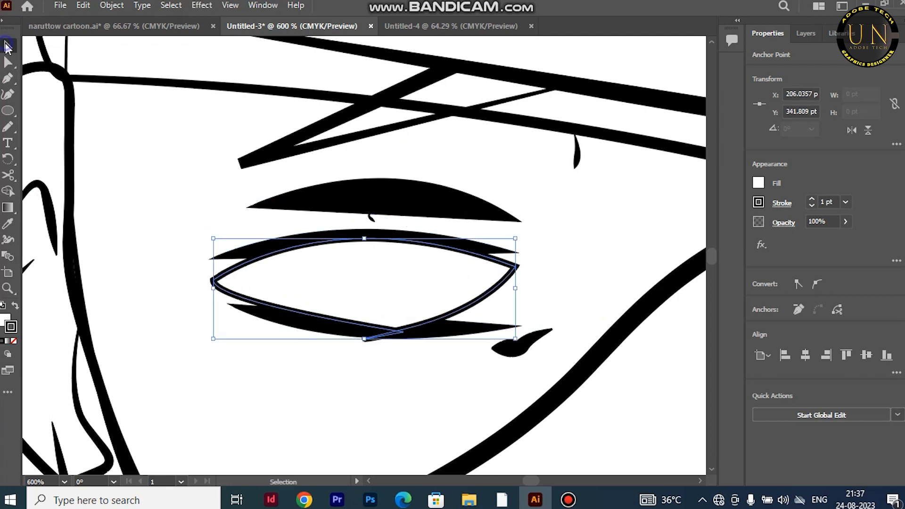
key("shift+grave")
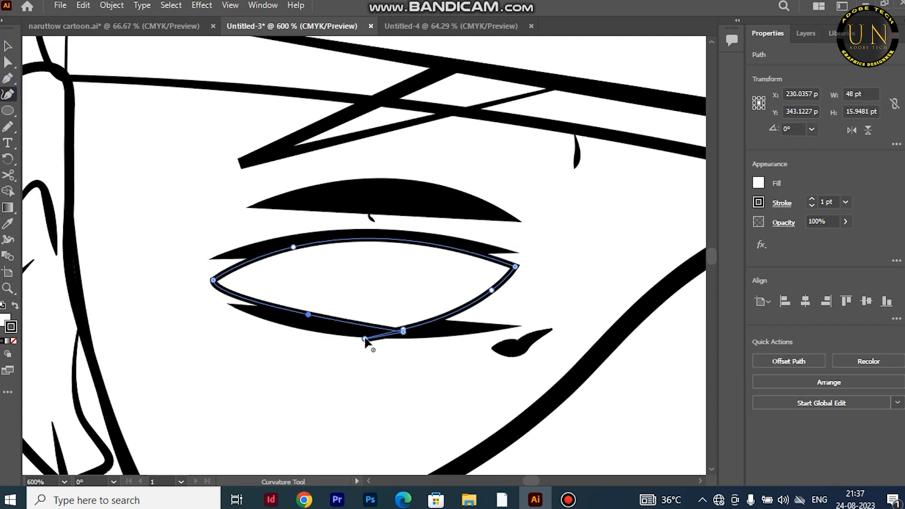
left_click_drag(365, 339, 399, 331)
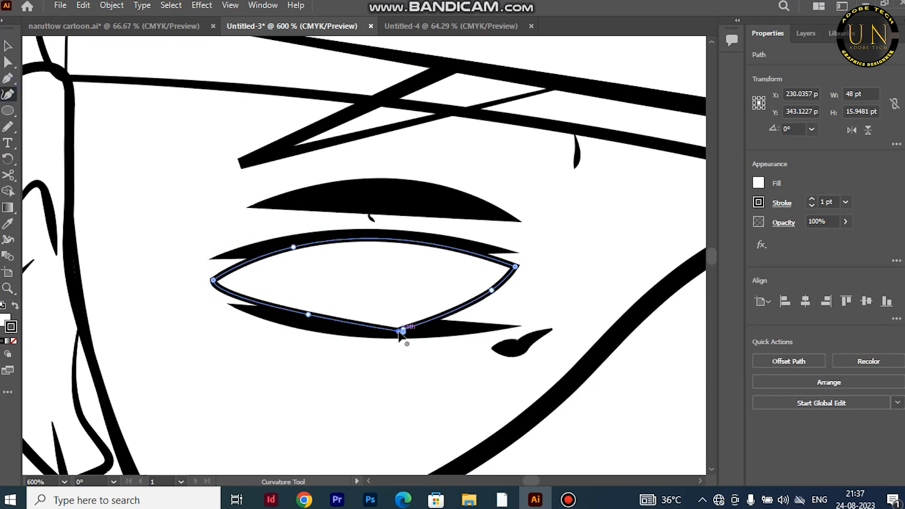
Delete the stray anchor points at the lowest part of the almond eye shape so its lower edge forms one smooth curve.
key("Delete")
key("Delete")
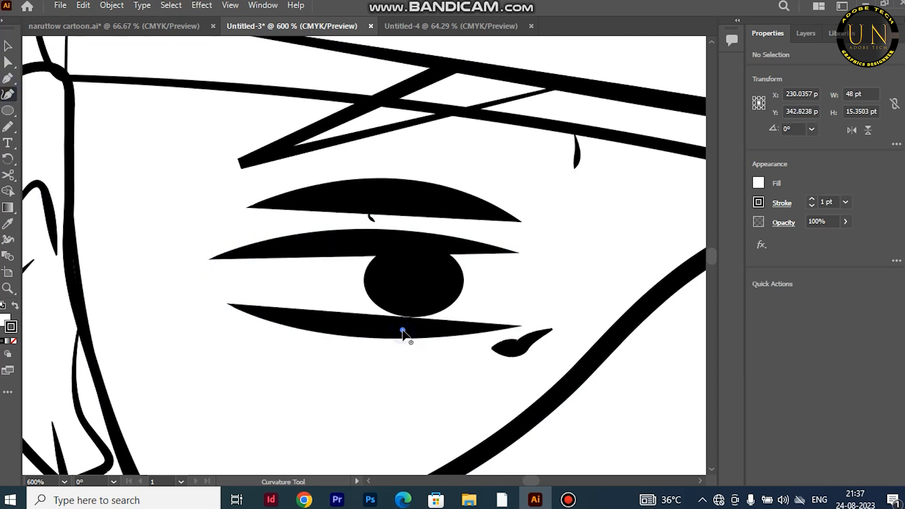
key("ctrl+z")
key("ctrl+z")
left_click_drag(402, 330, 430, 330)
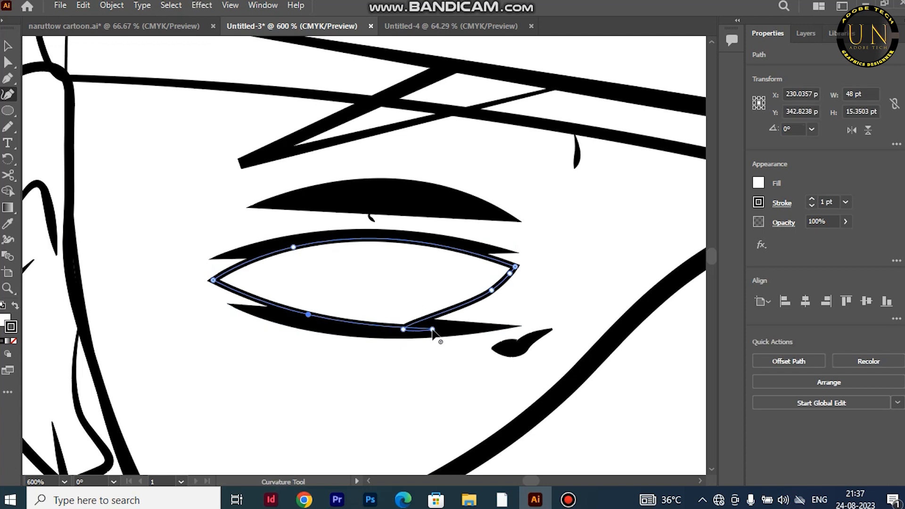
key("Delete")
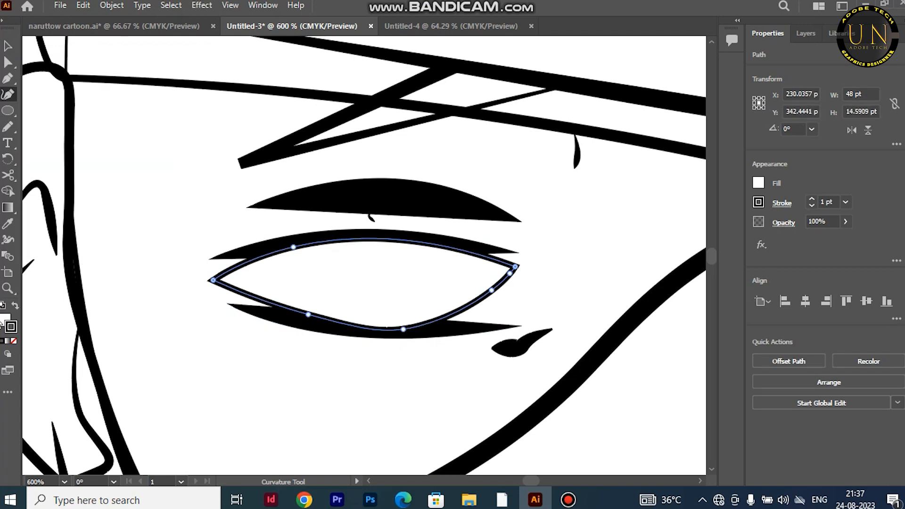
Remove the almond eye shape's stroke and bring the lower and upper lid shapes in front of it.
left_click(14, 341)
key("v")
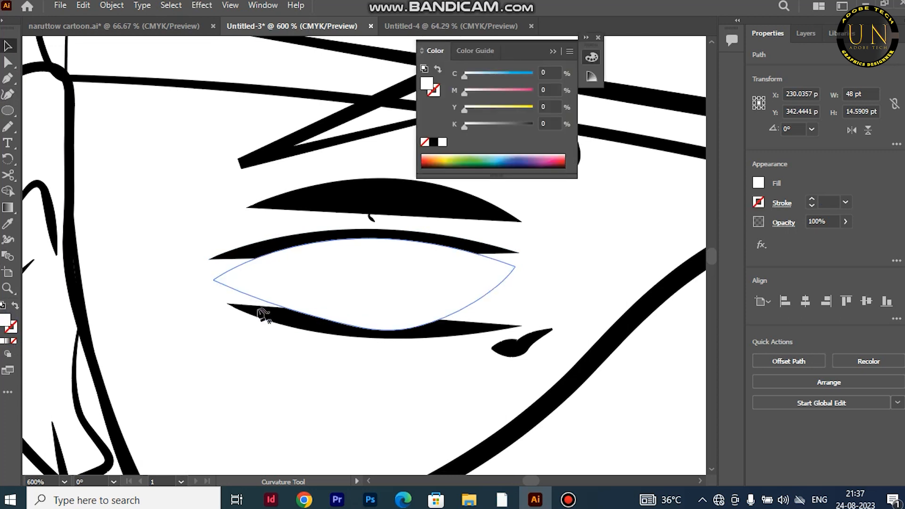
left_click(258, 312)
right_click(258, 312)
mouse_move(293, 418)
left_click(444, 473)
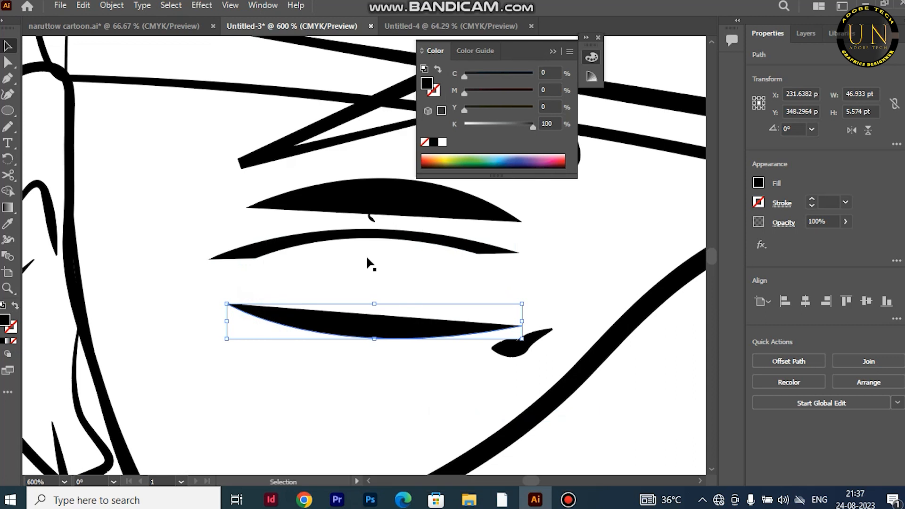
right_click(333, 234)
mouse_move(425, 418)
left_click(537, 418)
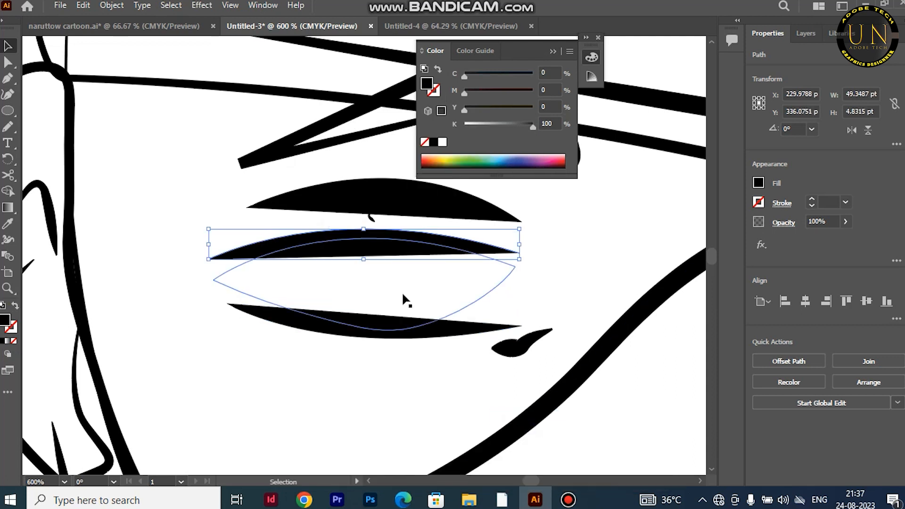
Bring the black iris in front of the white almond shape and position it midway between the two eye corners.
left_click(400, 285)
right_click(400, 286)
left_click_drag(306, 268, 368, 266)
right_click(434, 275)
mouse_move(541, 413)
left_click(660, 410)
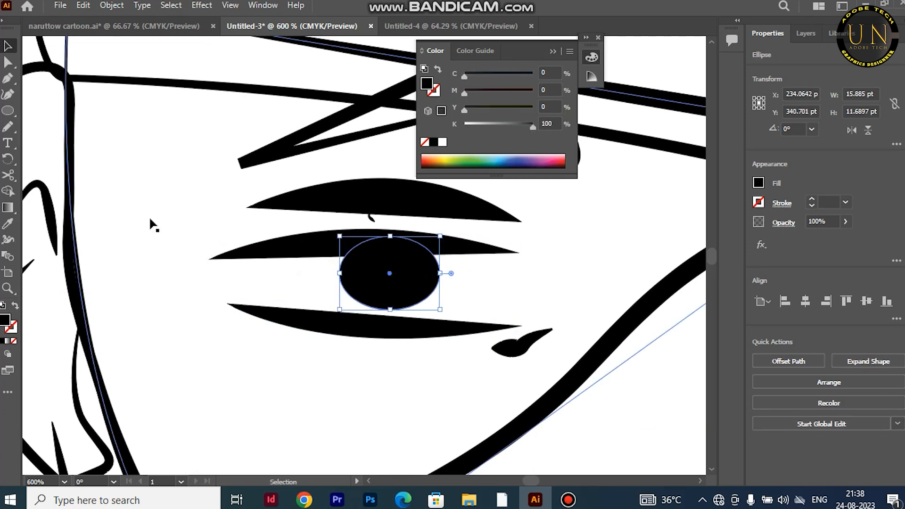
Fill the face shape with light orange F7AF59.
left_click(126, 188)
double_click(8, 325)
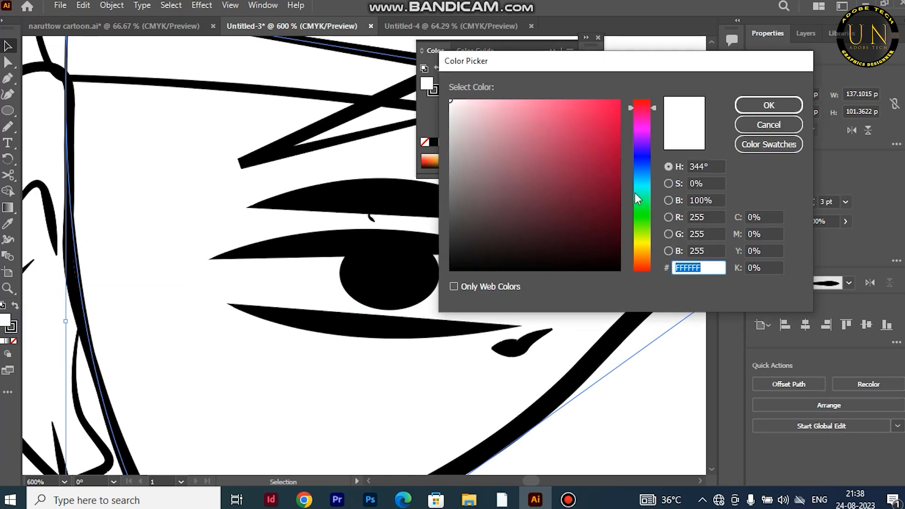
left_click(648, 254)
left_click(560, 103)
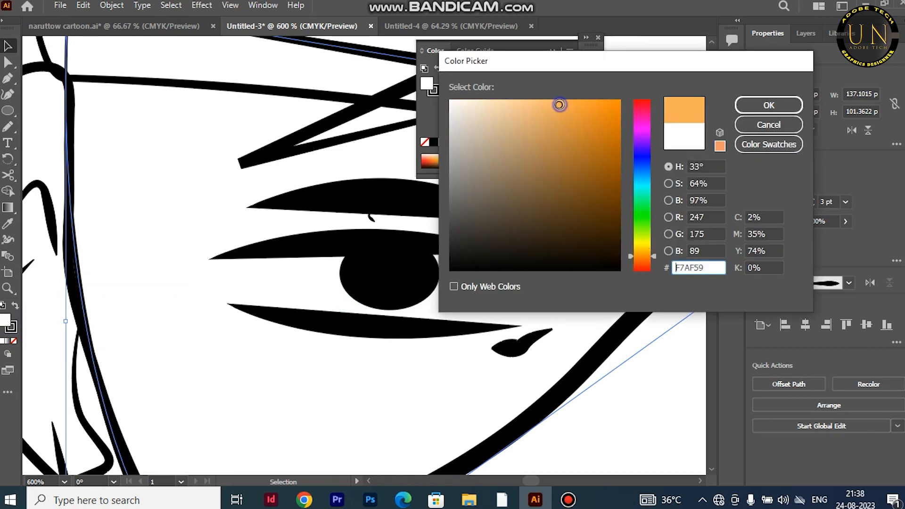
left_click(768, 104)
key("ctrl+minus")
key("ctrl+minus")
key("ctrl+minus")
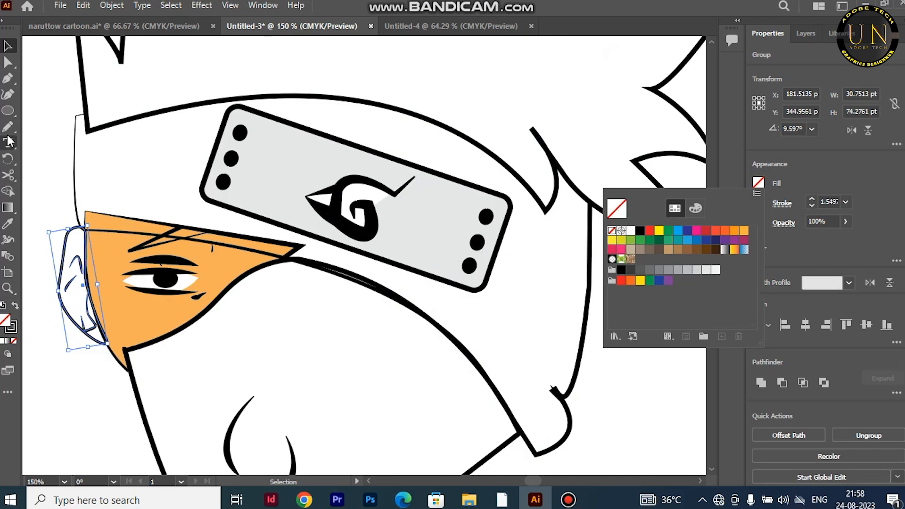
Copy the face's orange fill and 3 pt stroke onto the ear group with the Eyedropper, and deselect it.
left_click(8, 224)
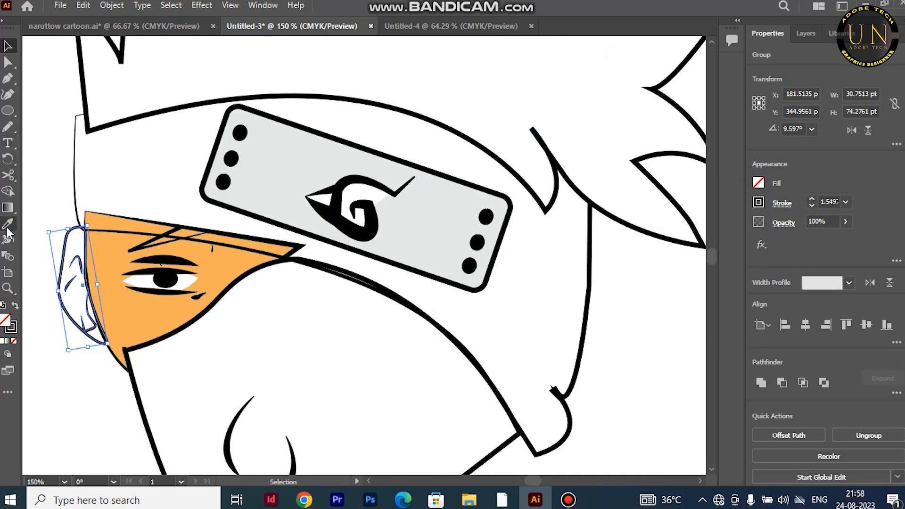
left_click(114, 260)
left_click(8, 45)
left_click(49, 155)
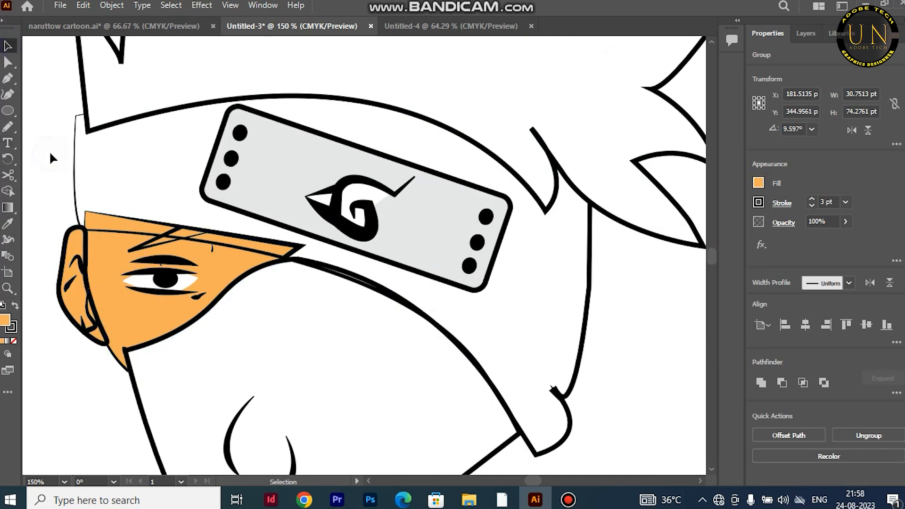
Ungroup the headband plate artwork and fill its rounded rectangle with a medium grey swatch.
left_click(265, 161)
right_click(278, 203)
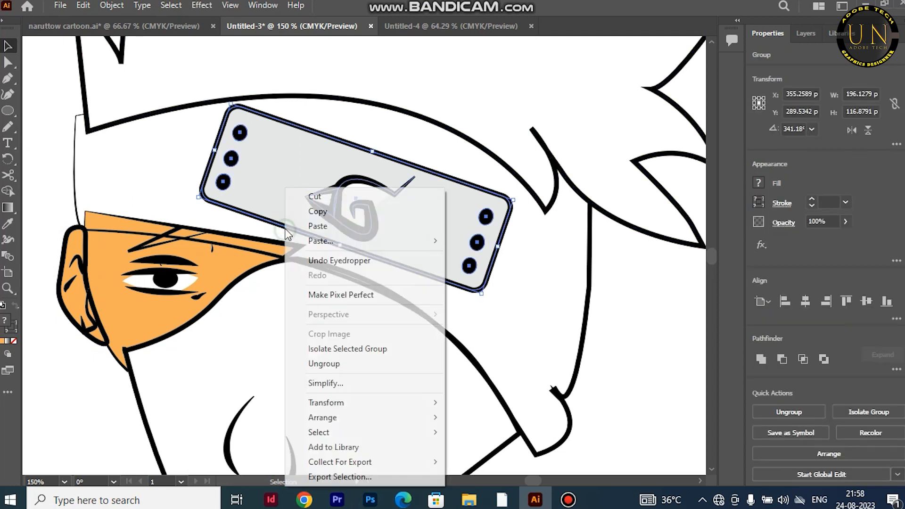
left_click(329, 364)
left_click(523, 273)
left_click(434, 224)
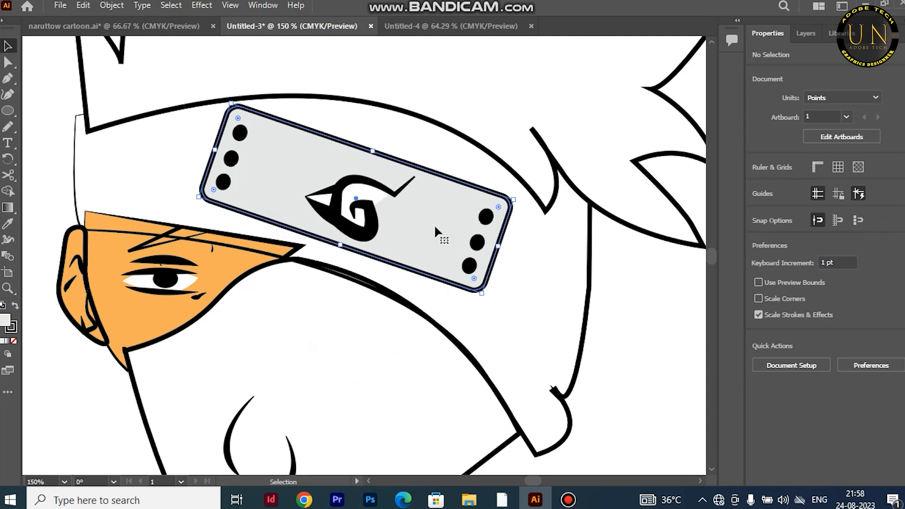
left_click(758, 182)
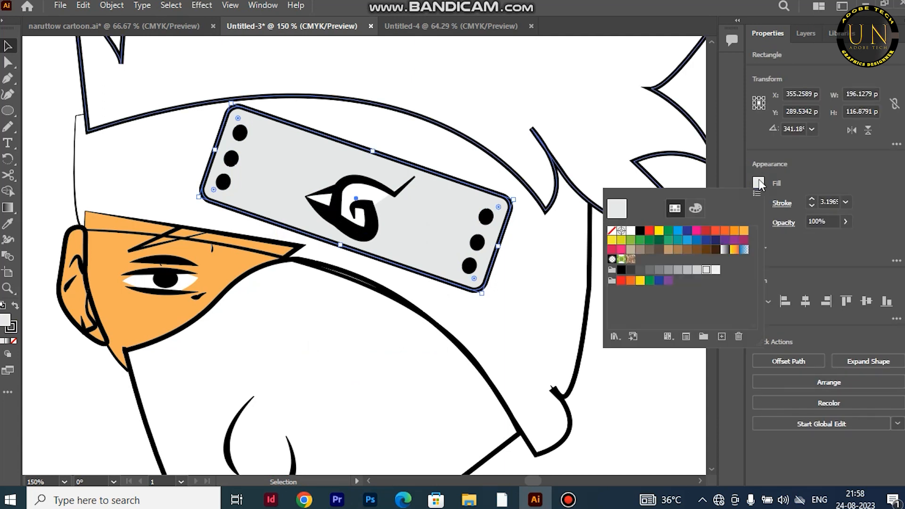
left_click(668, 270)
Set the fill of the leaf symbol on the headband plate to None, and deselect it.
left_click(362, 186)
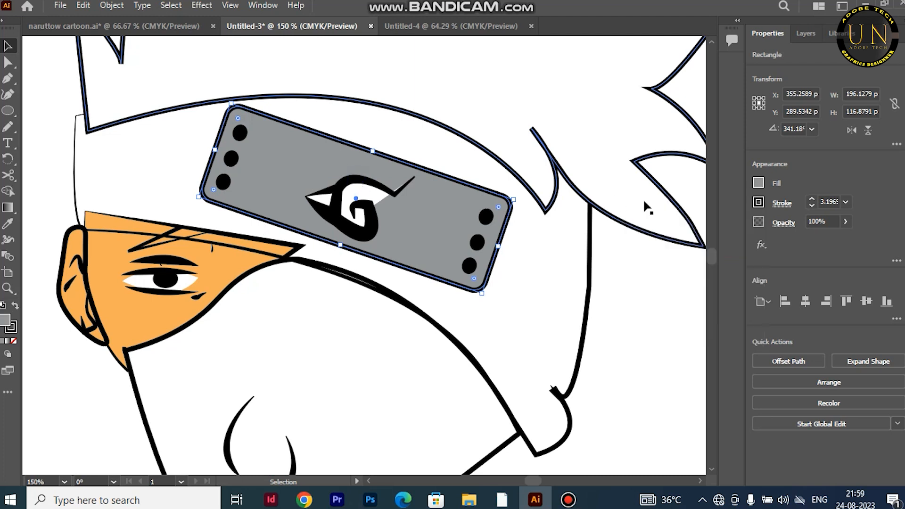
left_click(370, 214)
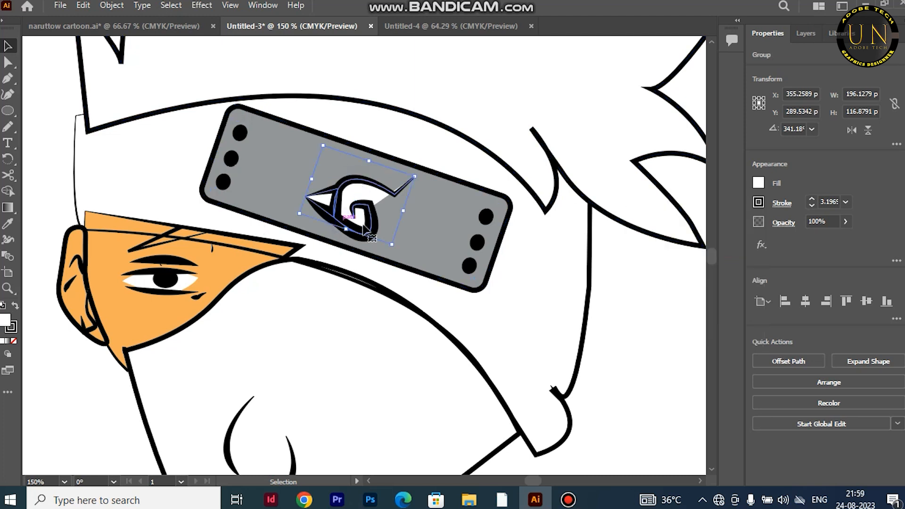
left_click(759, 182)
left_click(610, 235)
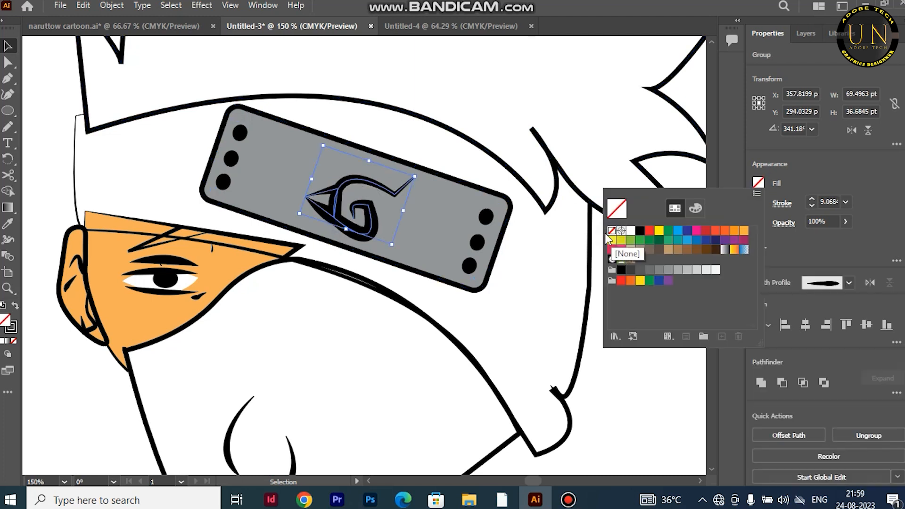
left_click(64, 149)
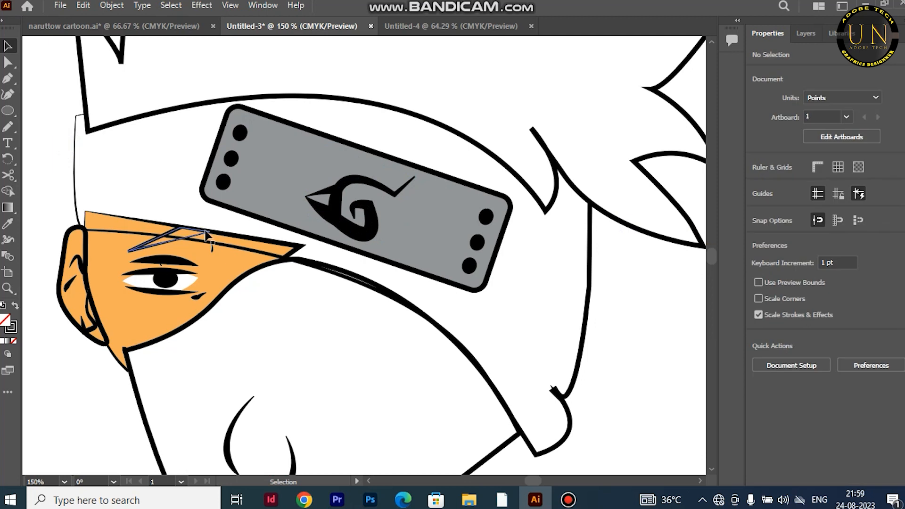
Apply a linear gradient fill to the headband cloth and set its starting colour stop to CMYK Blue.
left_click(74, 144)
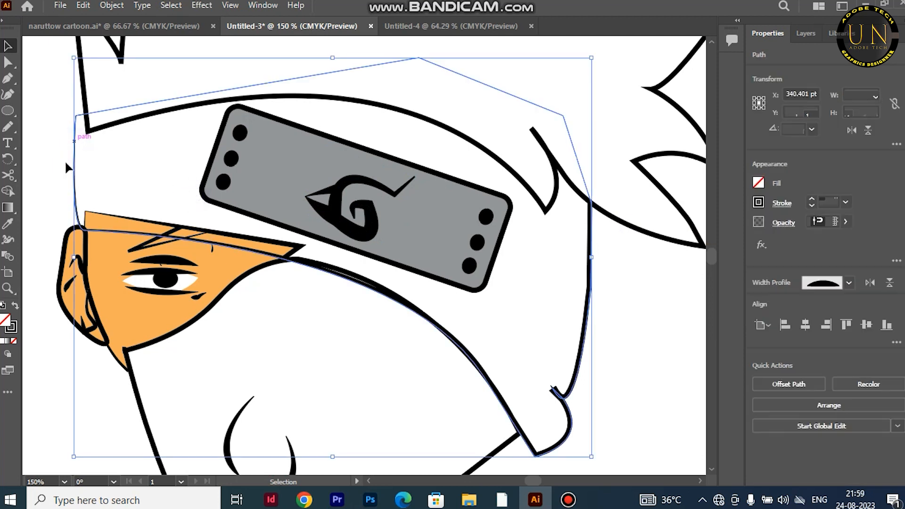
double_click(7, 207)
left_click(366, 360)
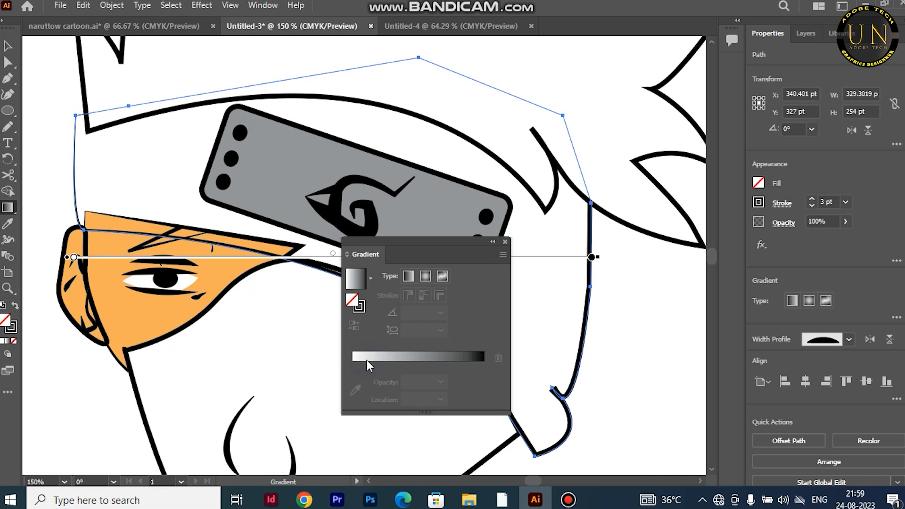
double_click(352, 365)
left_click(310, 244)
left_click(385, 216)
Set the headband gradient's end colour stop to a blue with 100% cyan and 83% magenta.
left_click(483, 365)
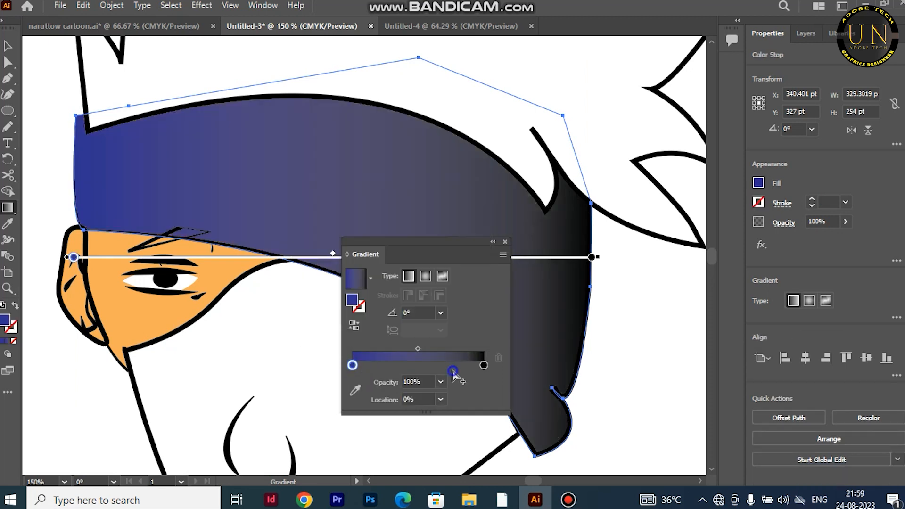
double_click(484, 365)
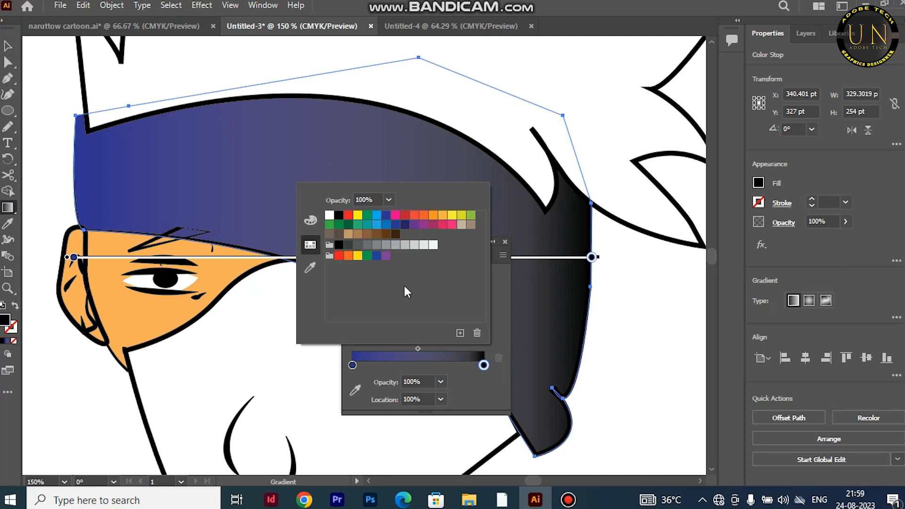
left_click(396, 225)
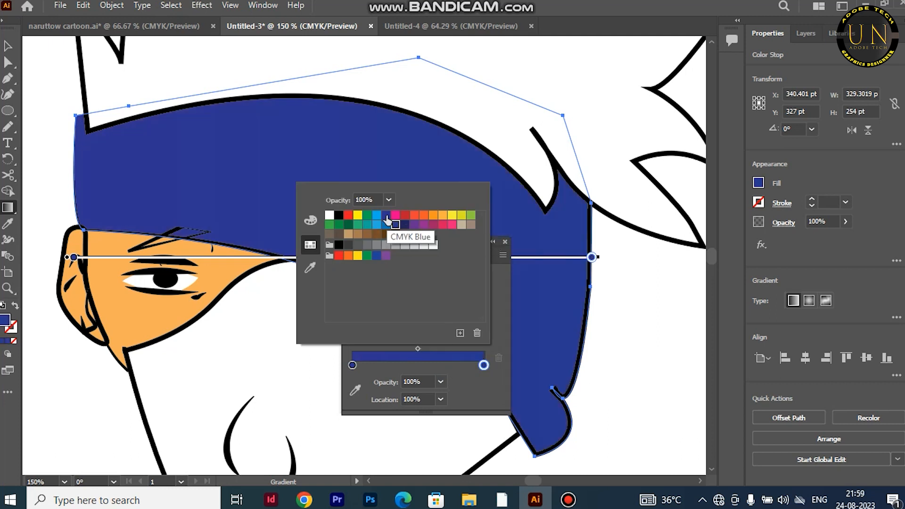
left_click(310, 220)
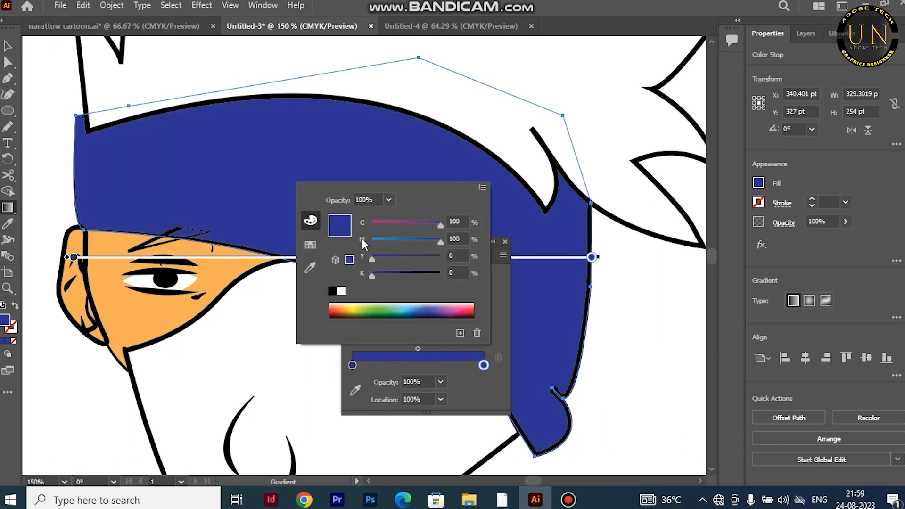
left_click(430, 241)
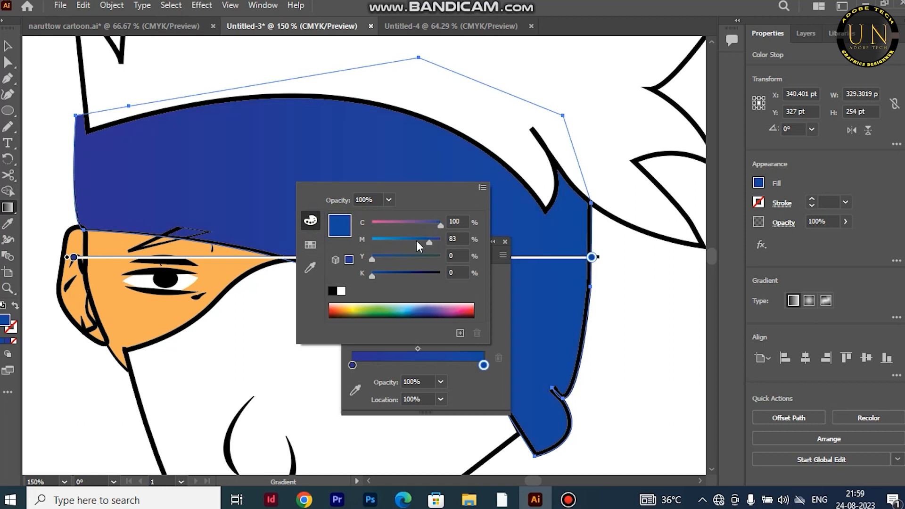
left_click(504, 244)
left_click(503, 241)
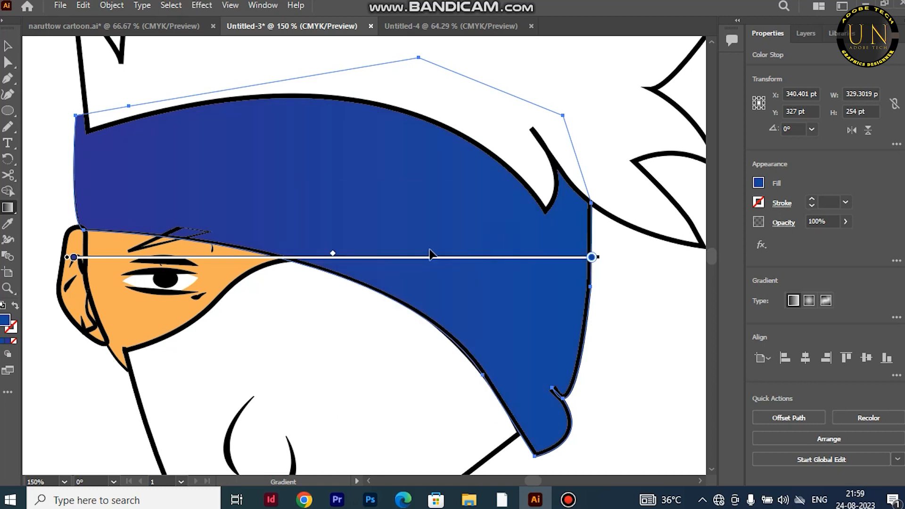
Copy the headband's blue gradient fill onto the face mask with the Eyedropper.
key("v")
left_click(225, 340)
left_click(8, 223)
left_click(505, 213)
scroll(392, 307, "down", 3)
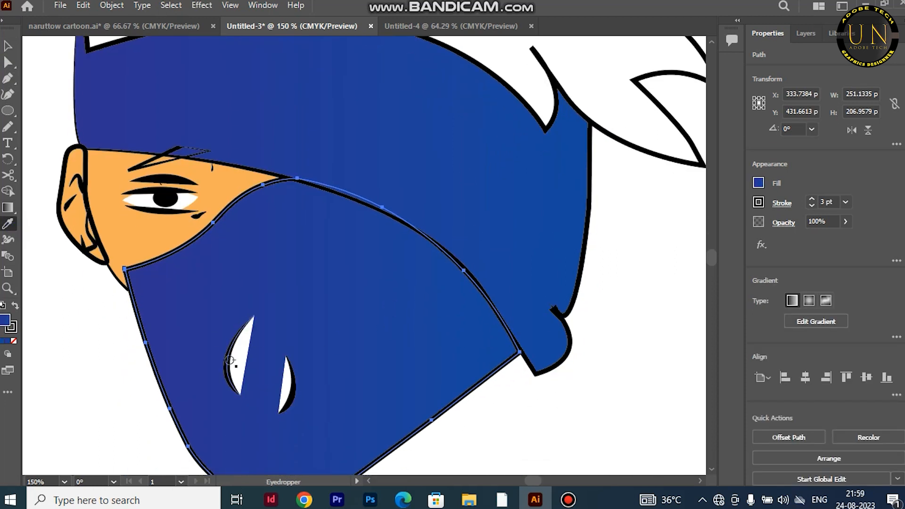
Set the fill of the two curved nose lines on the mask to None, and deselect them.
key("v")
left_click(238, 335)
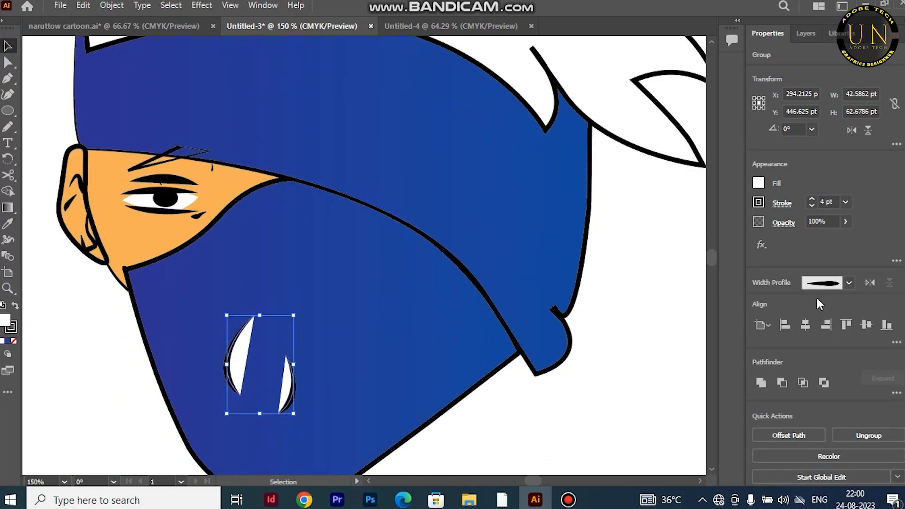
left_click(758, 183)
left_click(611, 230)
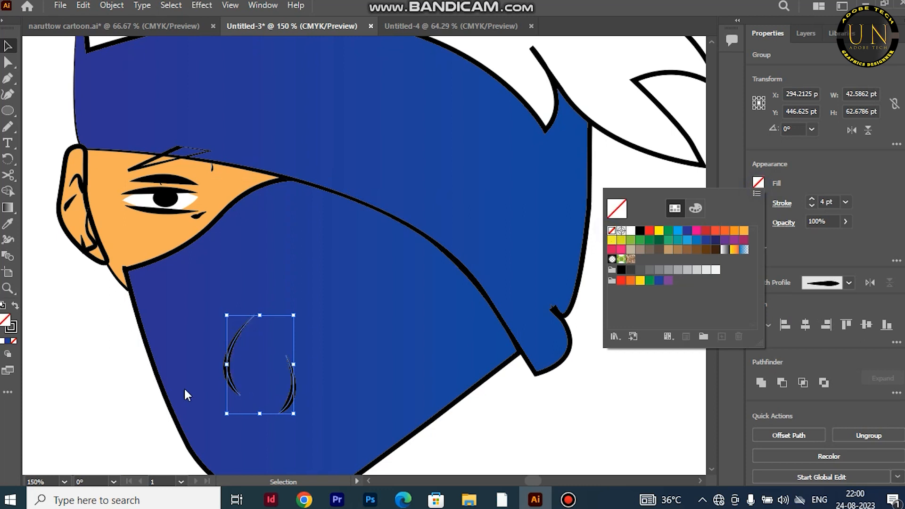
scroll(124, 387, "down", 2)
left_click(128, 390)
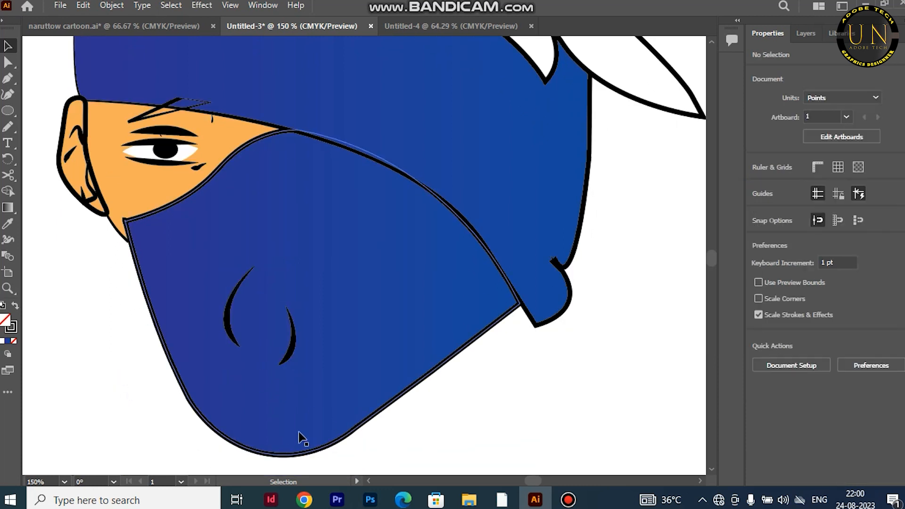
Move the hair outline's lower front corner outward past the headband's front edge with the Curvature tool.
scroll(504, 306, "up", 4)
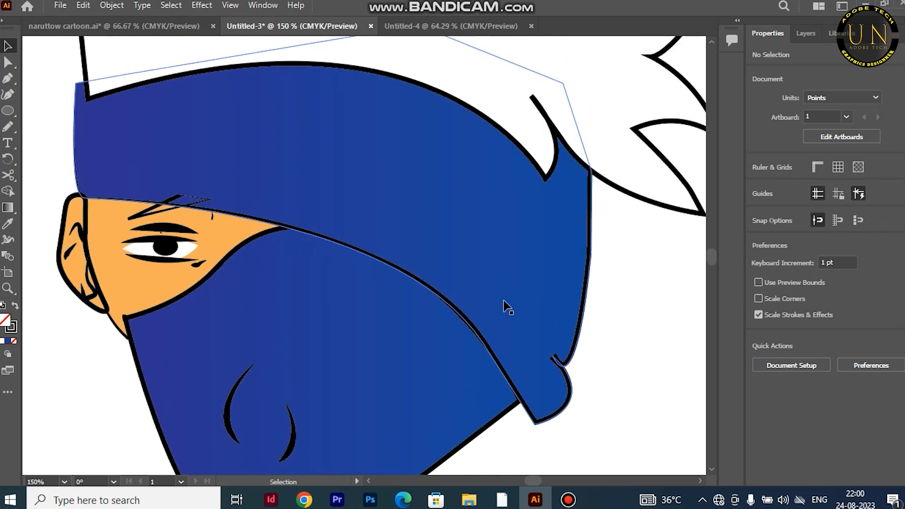
scroll(504, 307, "up", 3)
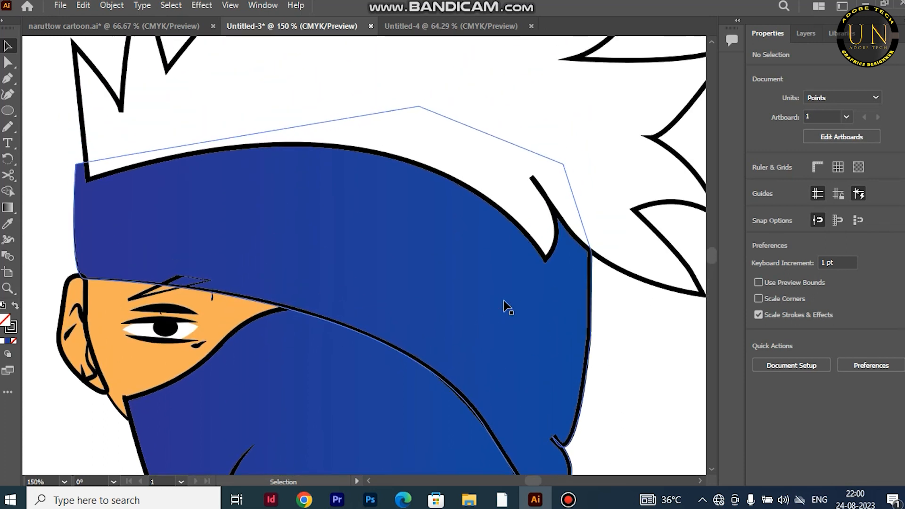
left_click(8, 94)
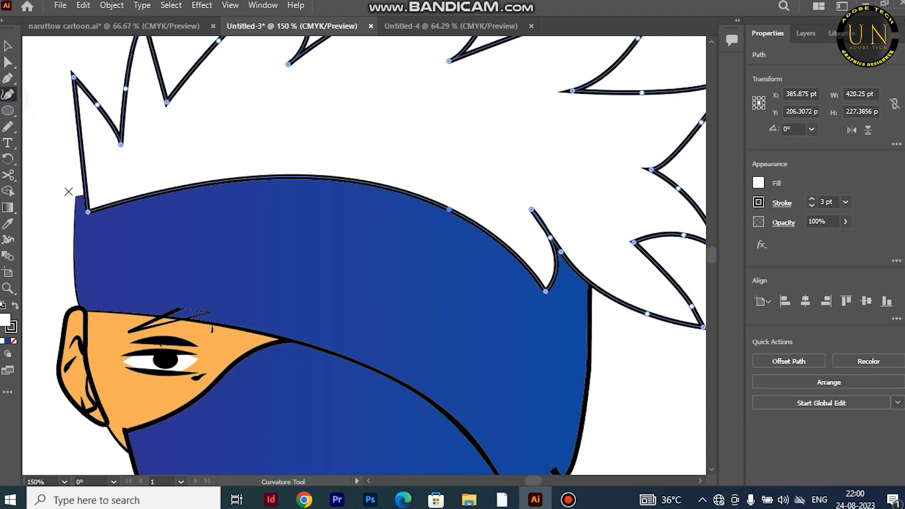
left_click_drag(88, 215, 66, 229)
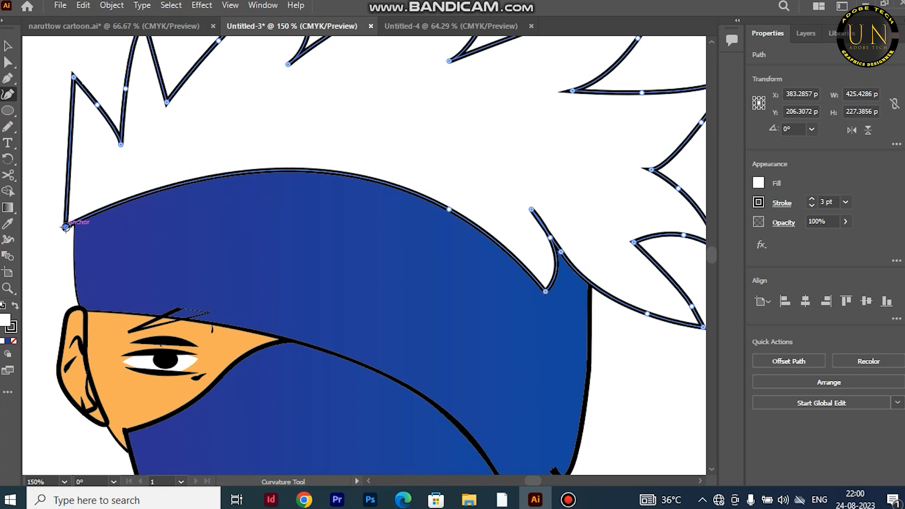
Move the eyebrow line's upper corner down inside the skin area below the headband with the Curvature tool, and deselect it.
key("v")
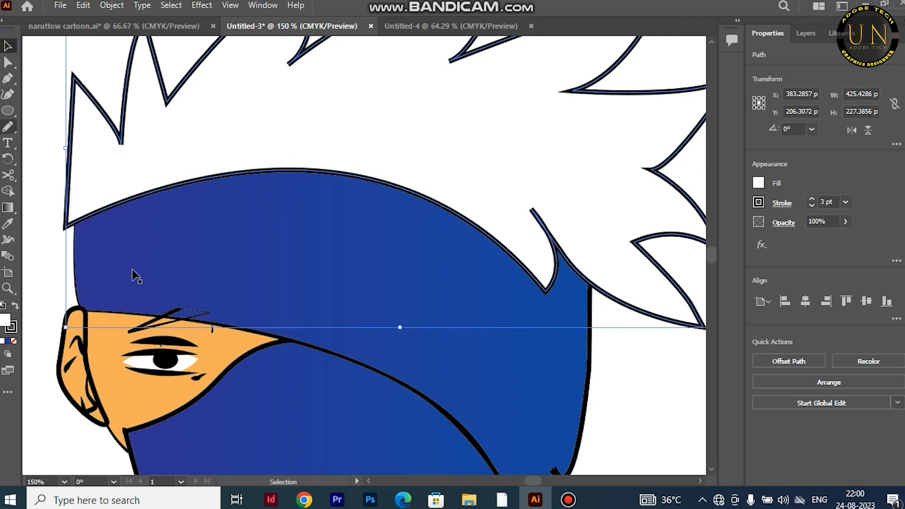
left_click(174, 314)
left_click(7, 94)
left_click_drag(179, 309, 212, 324)
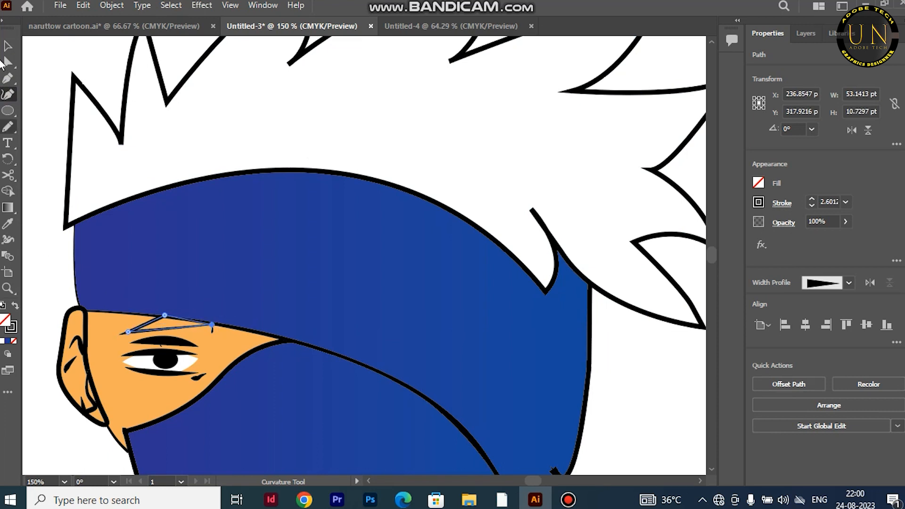
left_click(8, 46)
left_click(34, 172)
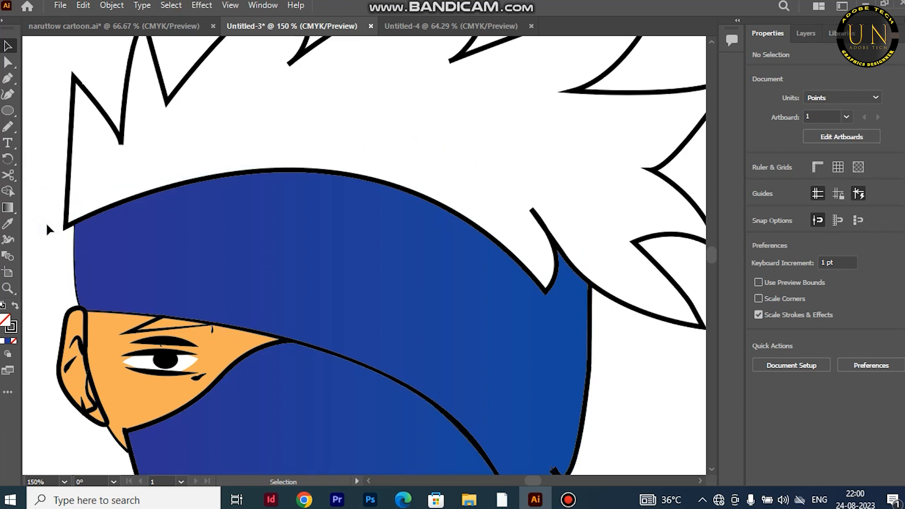
Draw a slightly curved fold line about 89 pt wide just inside the mask's lower rear edge with the Pen tool.
scroll(466, 325, "down", 5)
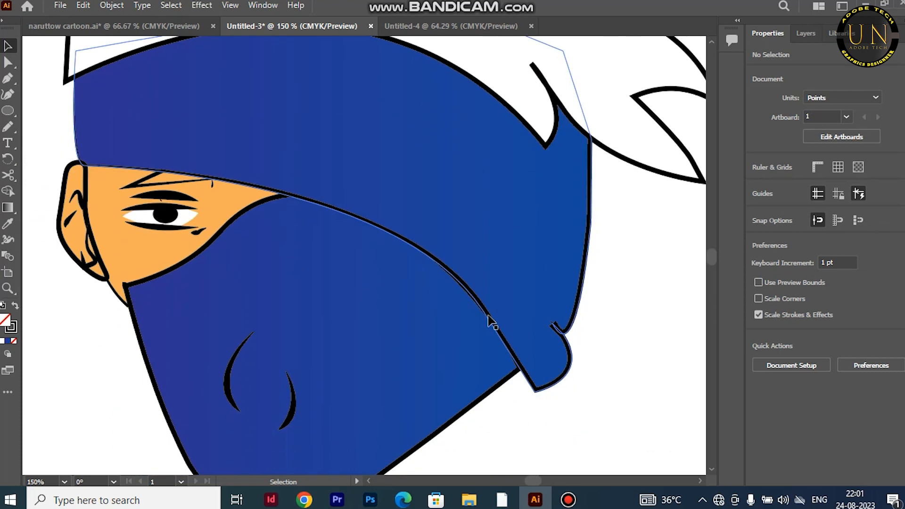
left_click(8, 78)
left_click(476, 333)
left_click_drag(255, 474, 262, 395)
left_click(306, 391)
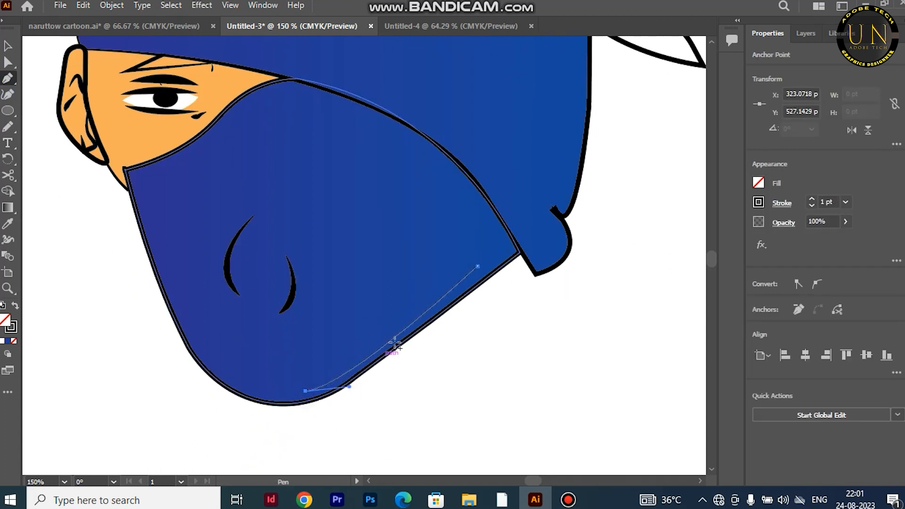
key("ctrl+z")
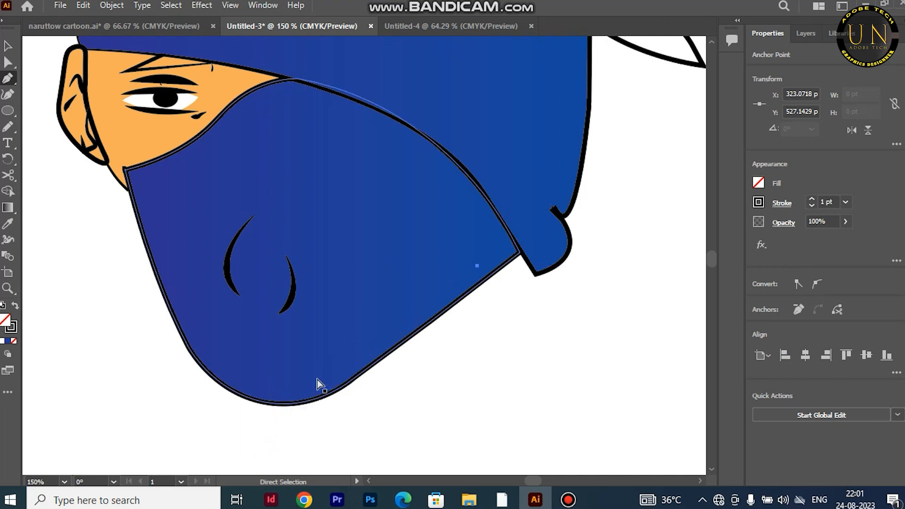
left_click_drag(337, 373, 262, 411)
left_click(338, 373)
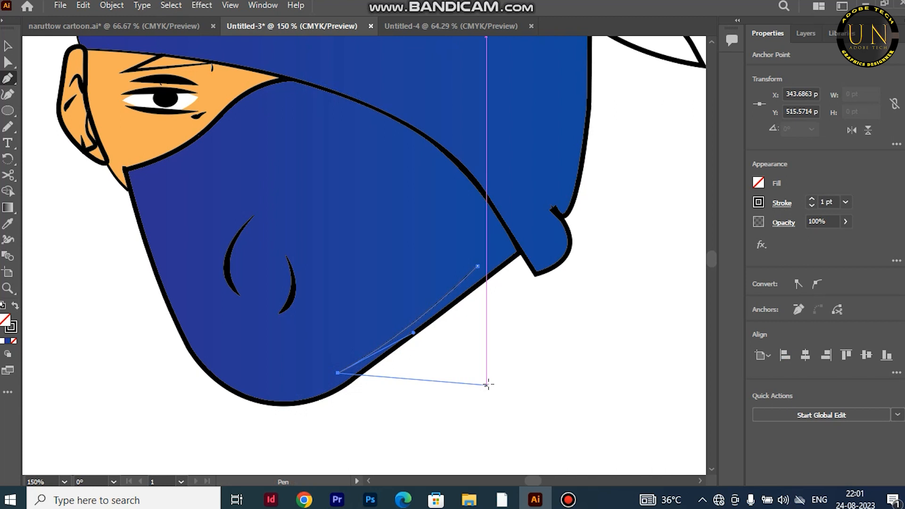
Give the mask's new fold line a 3 pt stroke with a tapered width profile.
left_click(845, 202)
left_click(848, 288)
left_click(781, 204)
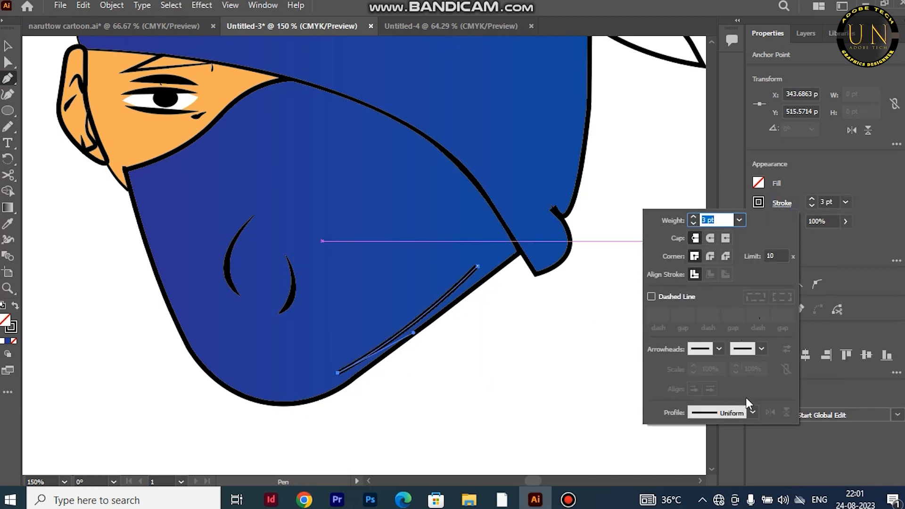
left_click(752, 412)
left_click(719, 357)
left_click(549, 346)
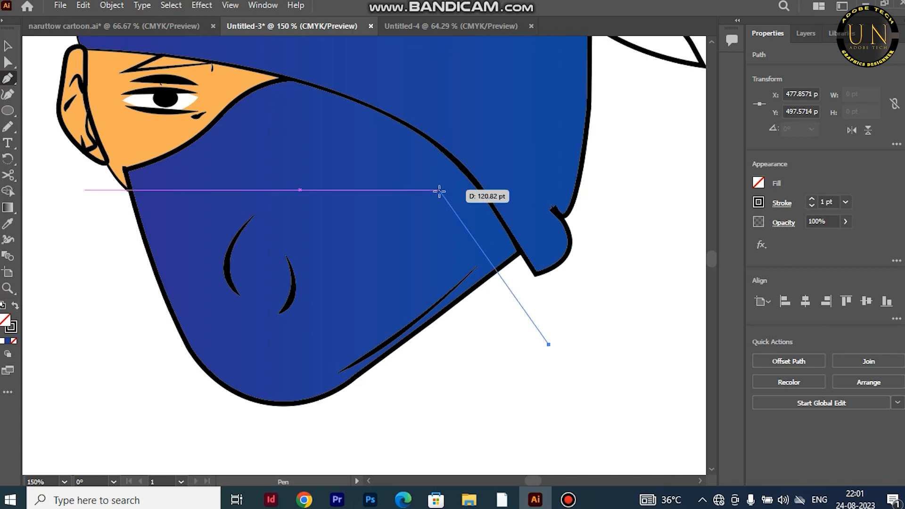
key("ctrl+z")
Draw a short hair strand about 34 pt wide above the headband's rear curve with the Pencil, using a 3 pt tapered stroke.
scroll(586, 319, "up", 1)
scroll(585, 319, "up", 5)
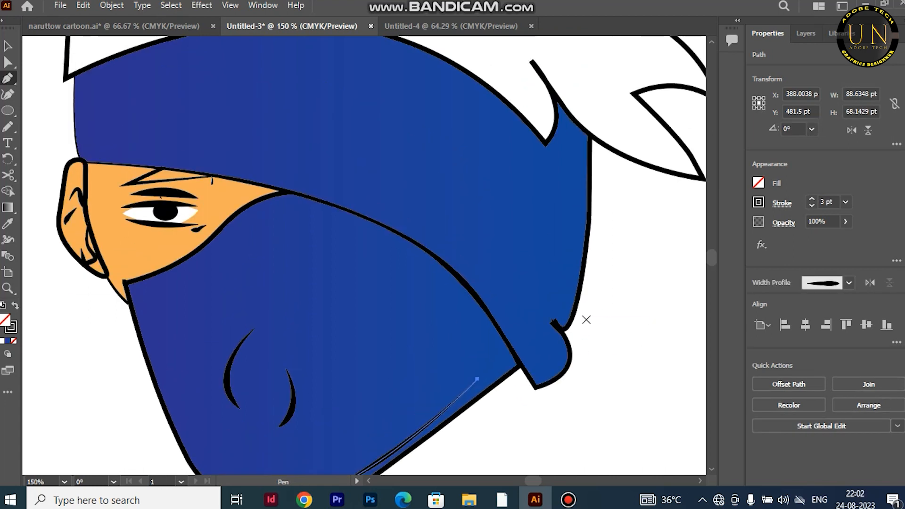
key("n")
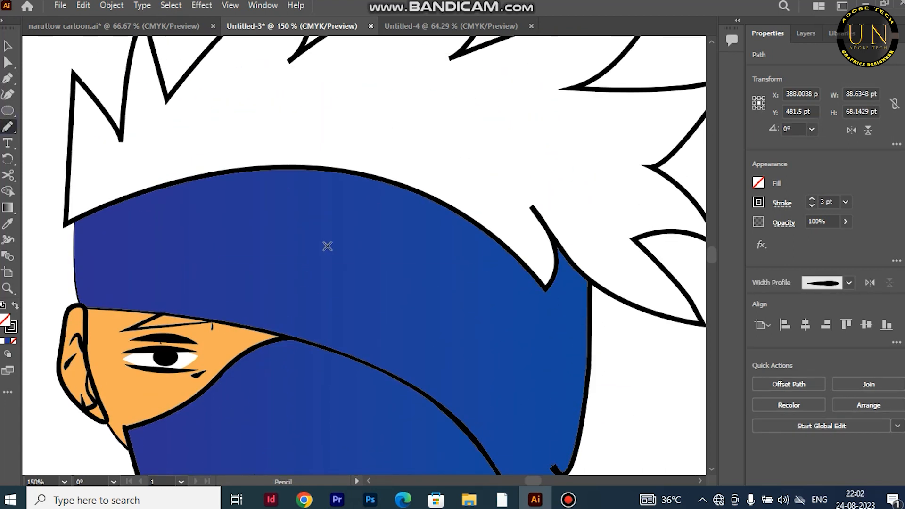
left_click(781, 204)
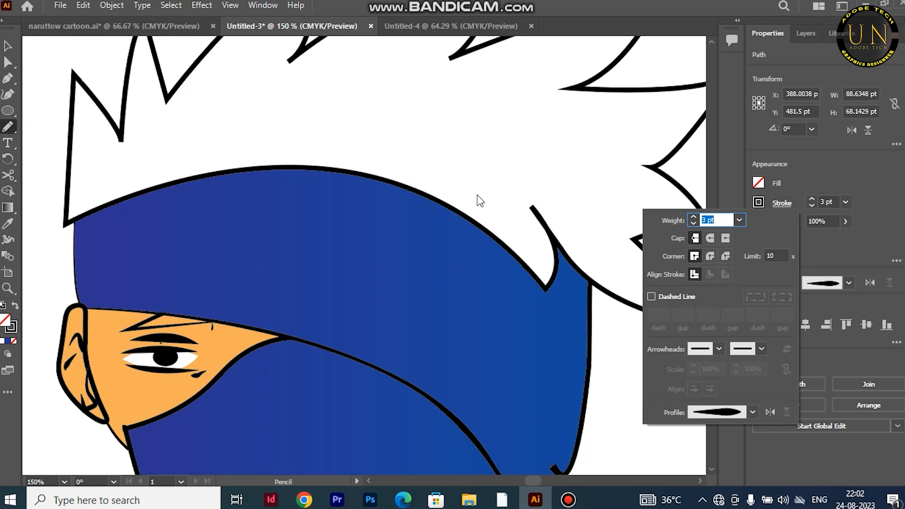
left_click_drag(477, 195, 531, 245)
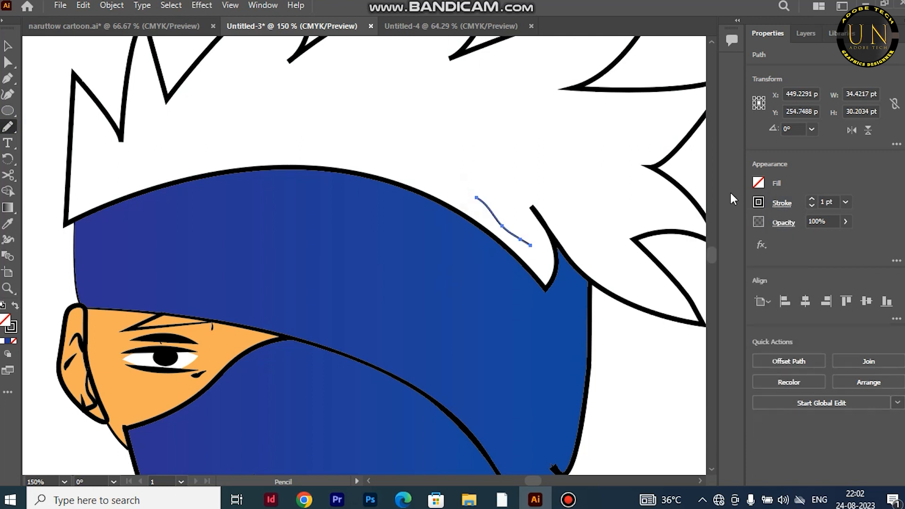
left_click(782, 204)
left_click(752, 413)
left_click(716, 364)
type("3")
key("Return")
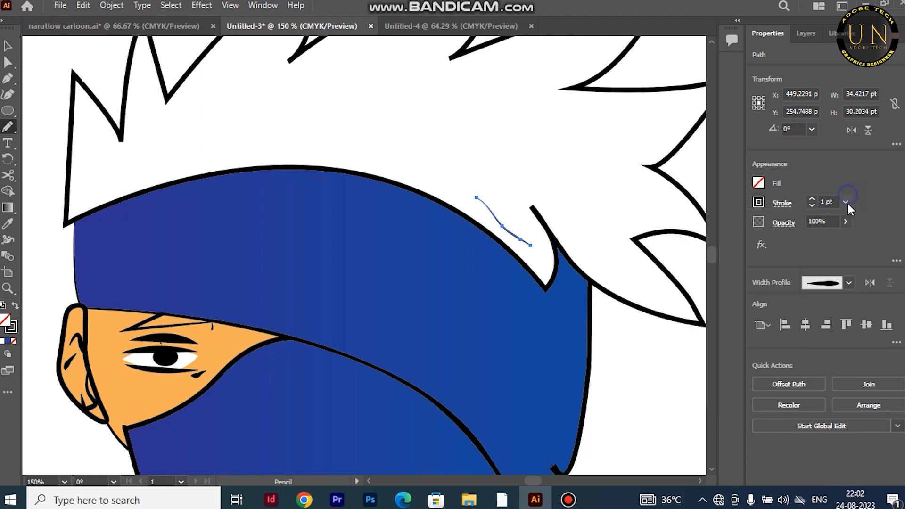
Draw a hair strand about 67 pt wide inside the lowest rear hair spike, with a 3 pt stroke and tapered width profile.
mouse_move(564, 221)
left_mouse_down()
mouse_move(608, 283)
mouse_move(668, 301)
left_mouse_up()
left_click(845, 201)
left_click(849, 247)
left_click(781, 202)
left_click(749, 412)
left_click(707, 276)
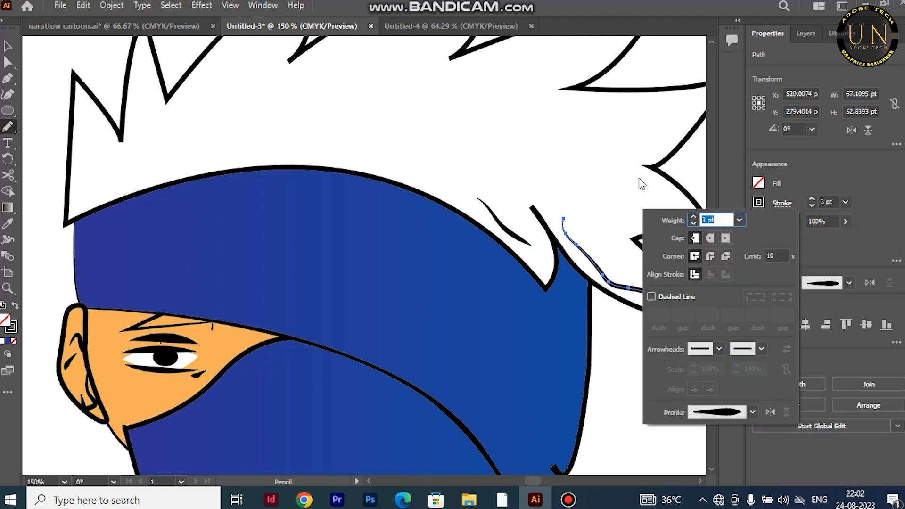
left_click(631, 142)
Draw four short curved strand lines with the Pencil inside the rear and upper hair spikes, one per spike.
left_click_drag(534, 481, 535, 481)
scroll(583, 246, "up", 2)
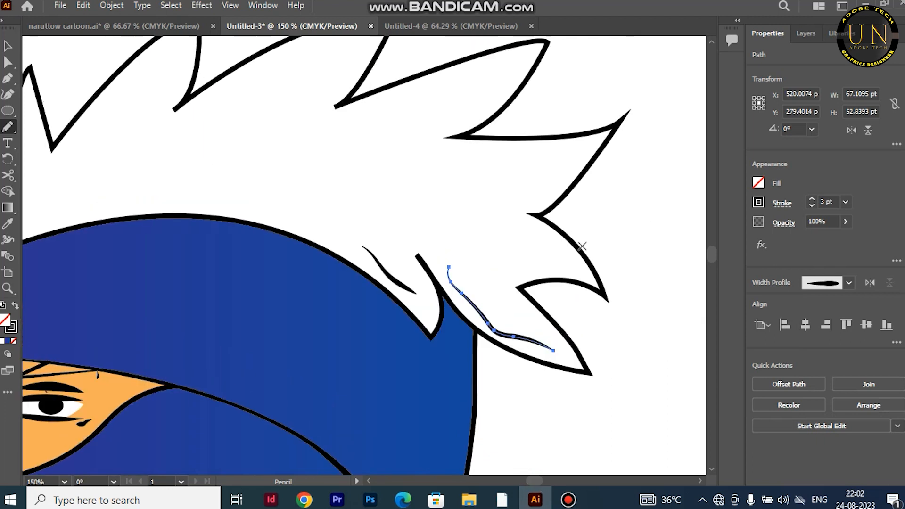
left_click_drag(516, 278, 574, 273)
left_click_drag(535, 201, 592, 150)
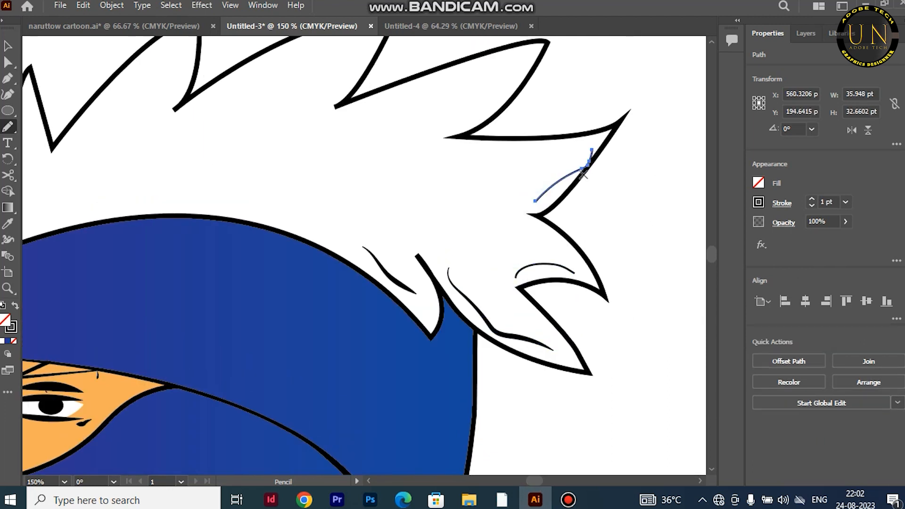
left_click_drag(441, 125, 498, 62)
scroll(332, 113, "up", 4)
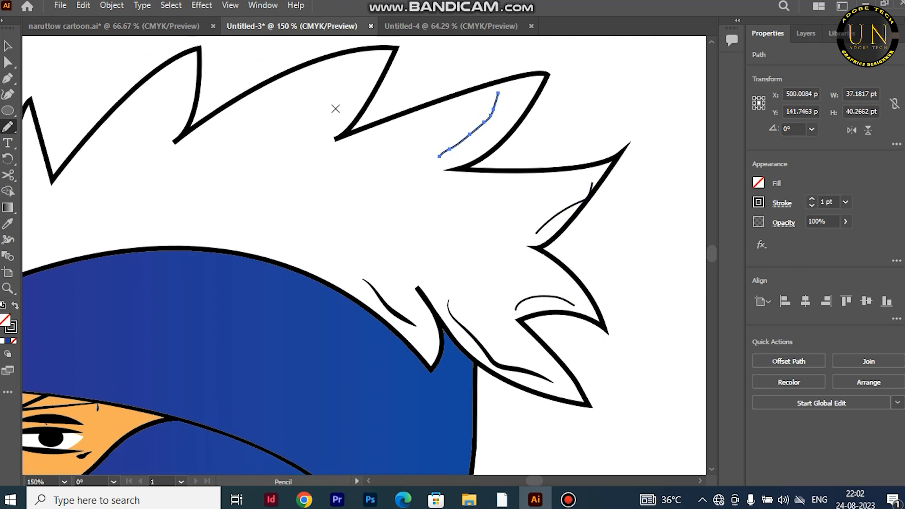
left_click_drag(343, 167, 373, 127)
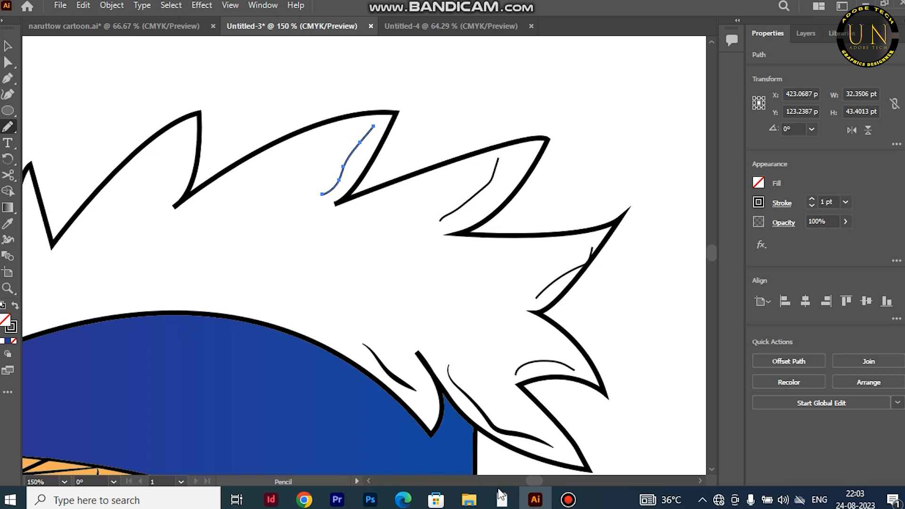
Set the stroke weight of the four thin hair strands in the rear and upper spikes to 3 pt.
key("v")
key("ctrl+a")
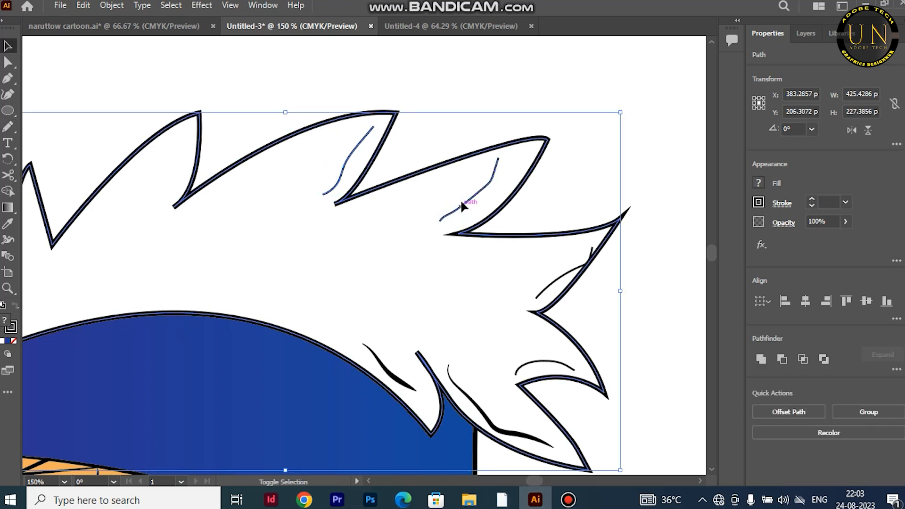
left_click(491, 81)
left_click(493, 186)
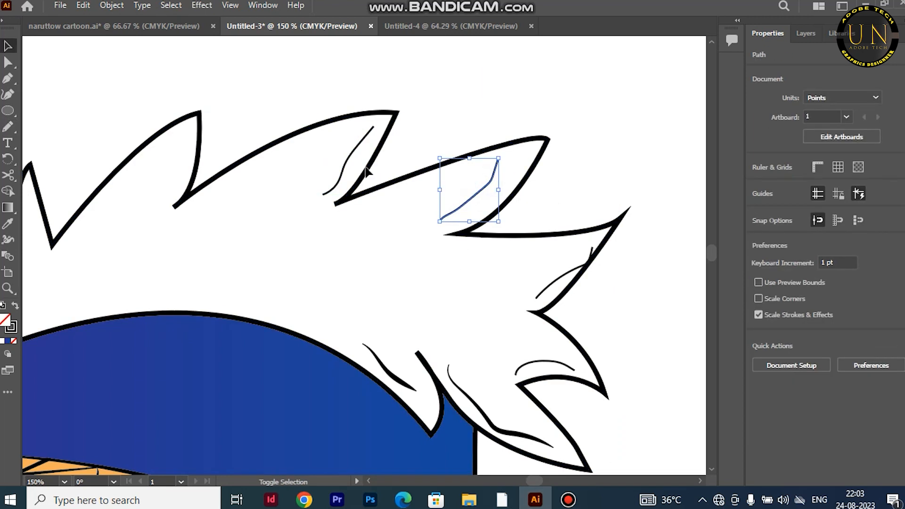
left_click(353, 151, "shift")
left_click(559, 279, "shift")
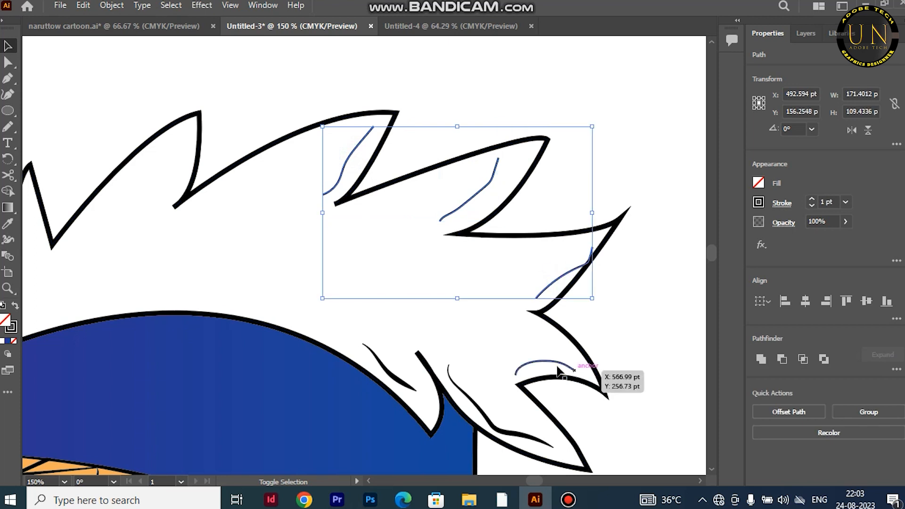
left_click(571, 372, "shift")
left_click(845, 202)
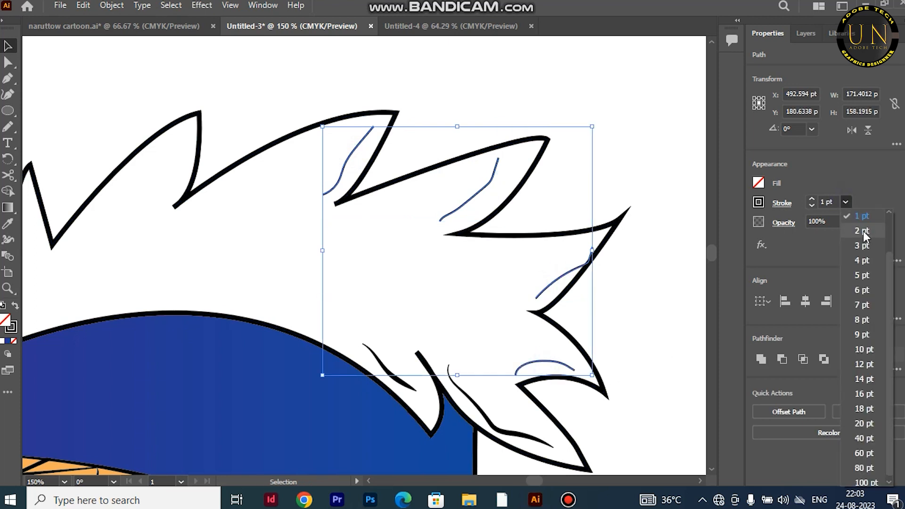
left_click(862, 246)
Apply a tapered width profile to the four selected hair strands, and move the strand crossing the rear spike's edge inside the hair outline.
left_click(780, 205)
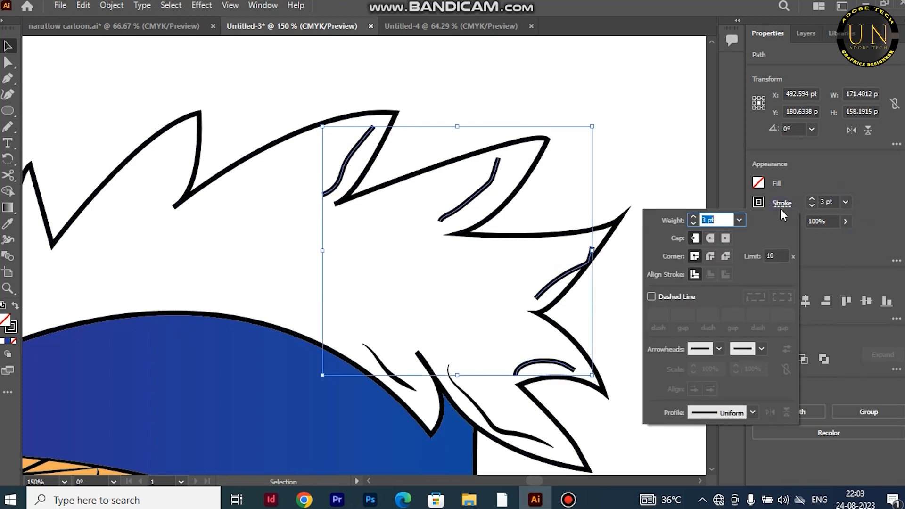
left_click(752, 413)
left_click(678, 315)
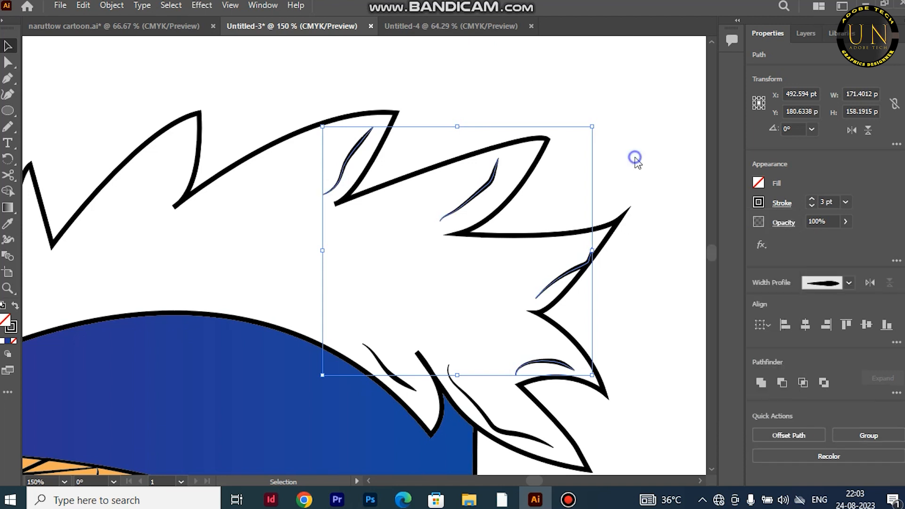
left_click(670, 203)
left_click_drag(576, 273, 571, 265)
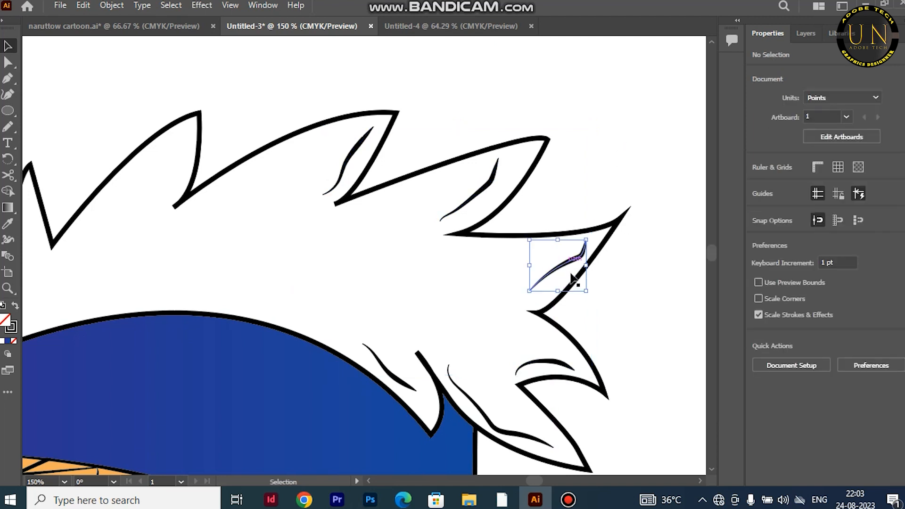
left_click(616, 300)
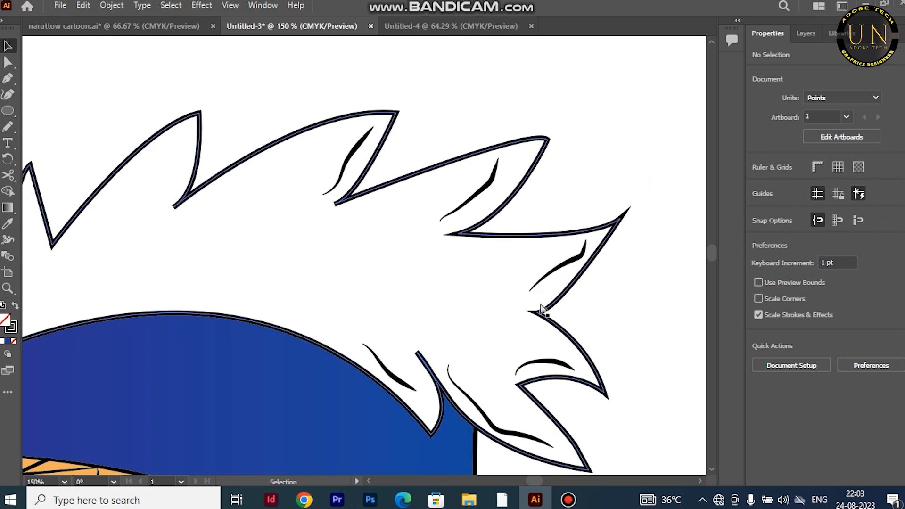
Move the hair outline's lower front corner onto the headband's front edge and reshape its lower edge into a smooth curve with the Curvature tool.
key("ctrl+minus")
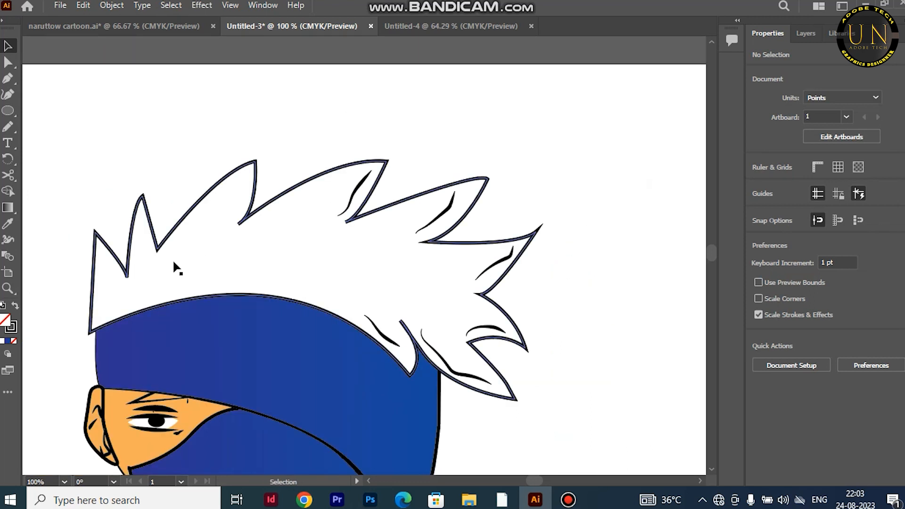
left_click(8, 95)
left_click(90, 333)
left_click_drag(90, 332, 97, 331)
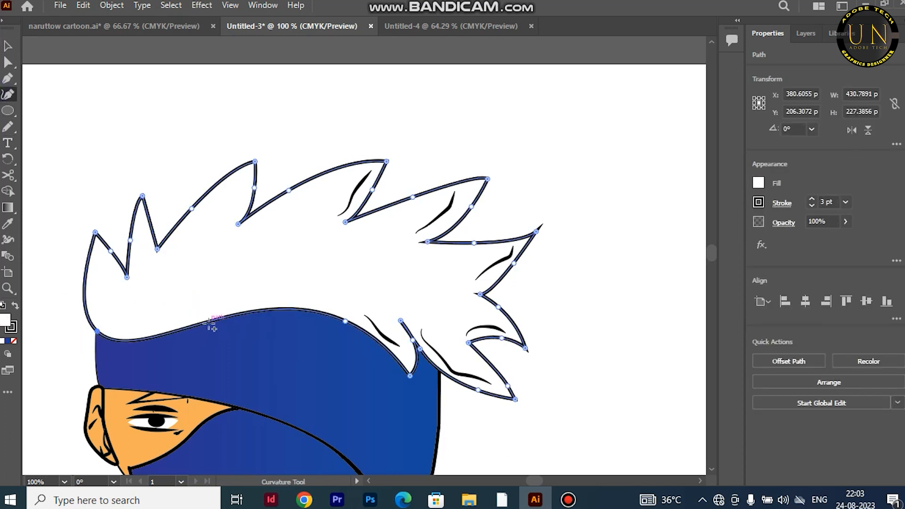
left_click_drag(208, 324, 116, 328)
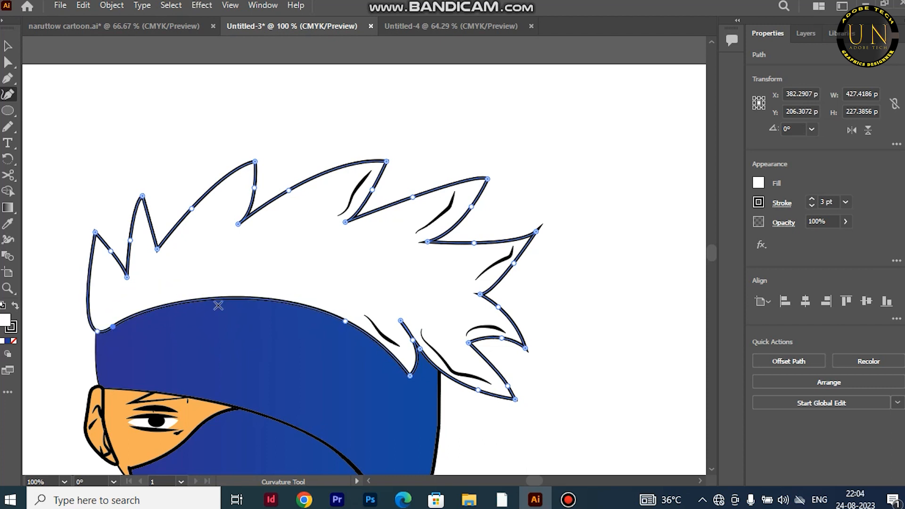
left_click_drag(234, 300, 281, 307)
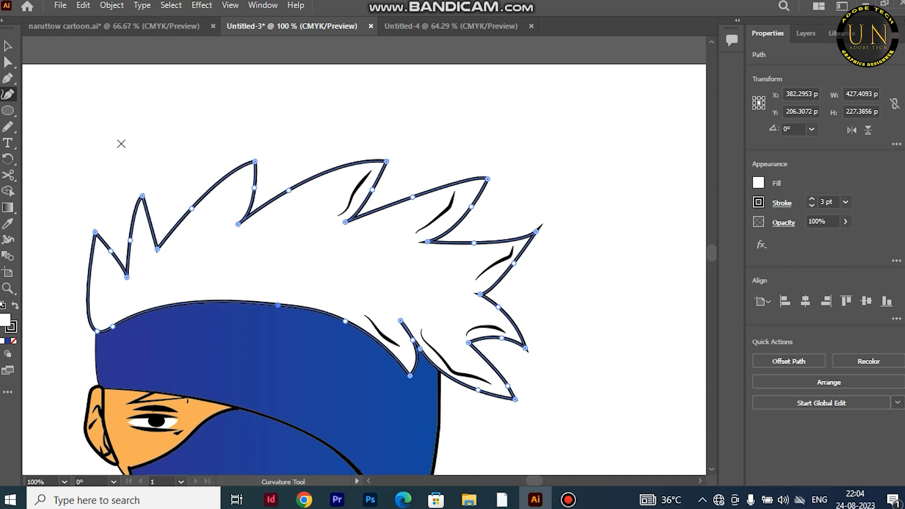
Draw a short fold line about 35 pt wide on the headband beneath the rear hair tuft with the Pencil.
left_click(8, 46)
key("i")
key("n")
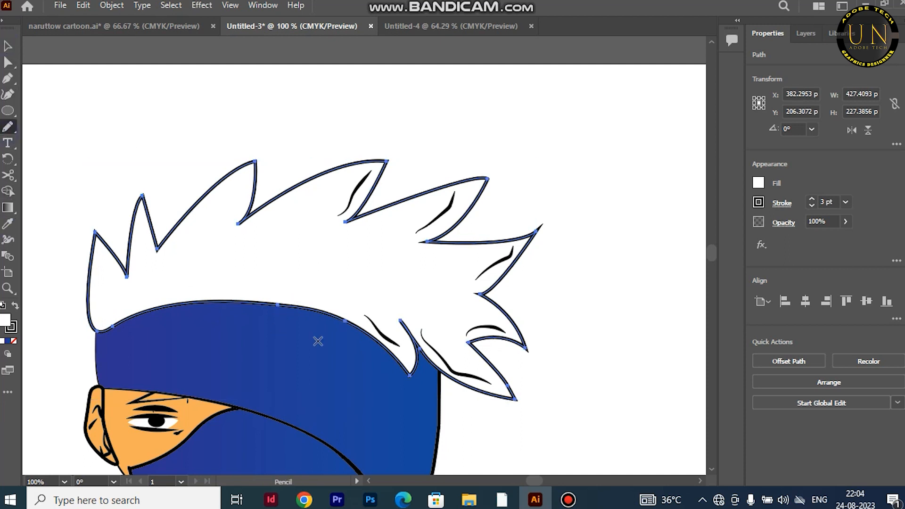
left_click_drag(401, 382, 402, 382)
Apply a tapered width profile to the headband's fold line, and deselect it.
left_click(781, 203)
left_click(749, 413)
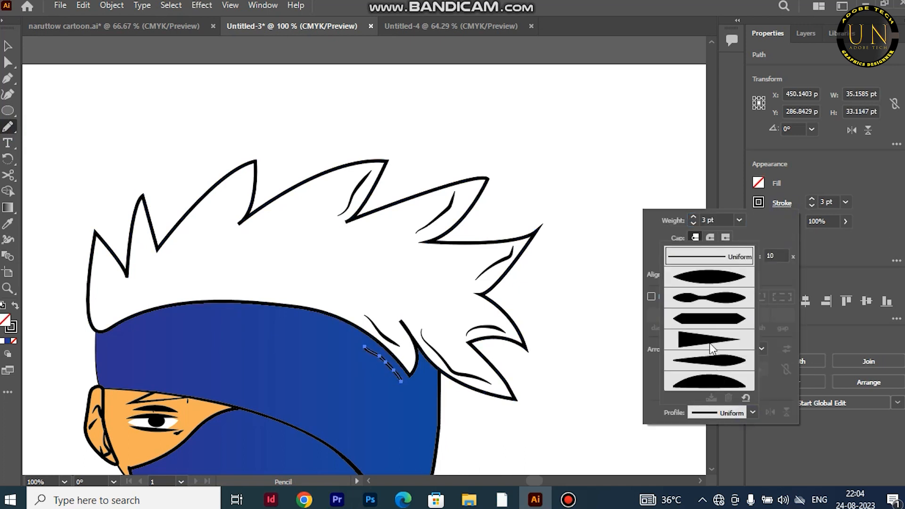
left_click(709, 324)
left_click(753, 412)
left_click(712, 364)
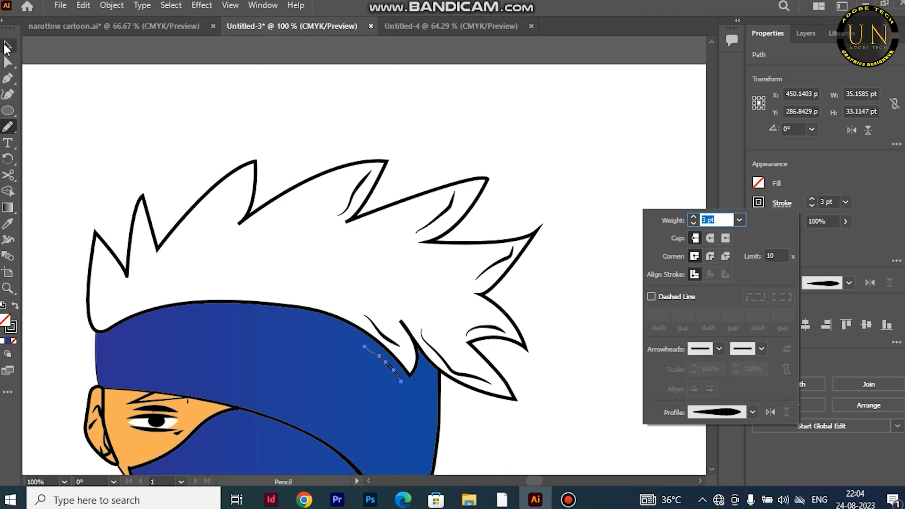
left_click(101, 166)
left_click(7, 47)
left_click(131, 132)
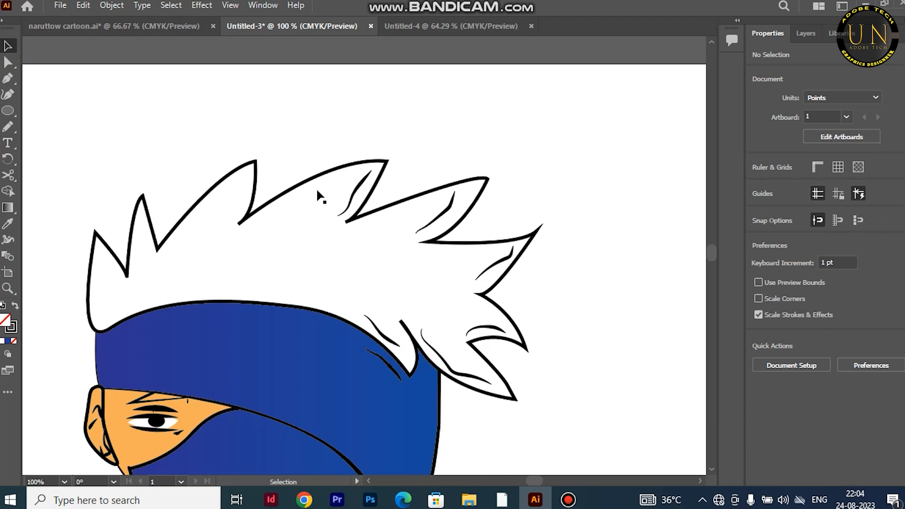
Fill the spiky hair shape with light grey, C=0 M=0 Y=0 K=20, and deselect it.
scroll(318, 193, "down", 3)
scroll(318, 195, "down", 1)
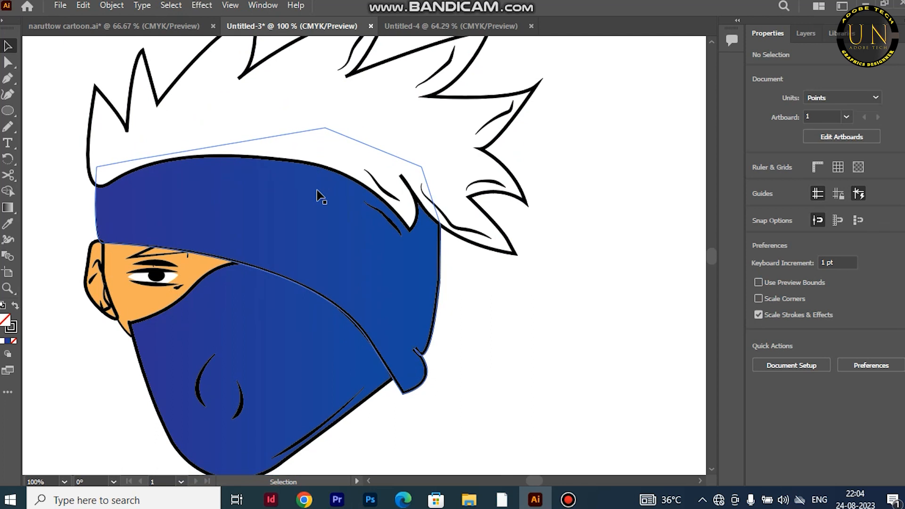
left_click(202, 111)
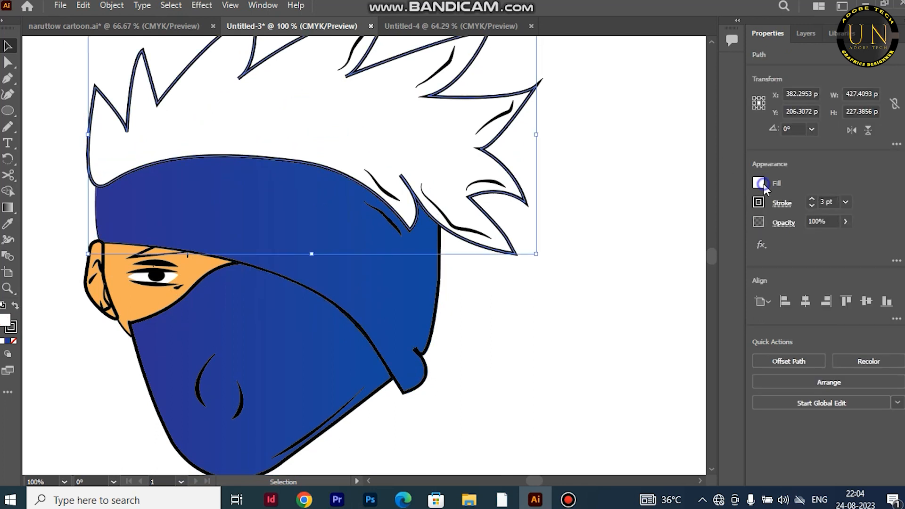
left_click(760, 183)
left_click(652, 270)
left_click(669, 270)
left_click(687, 270)
left_click(694, 272)
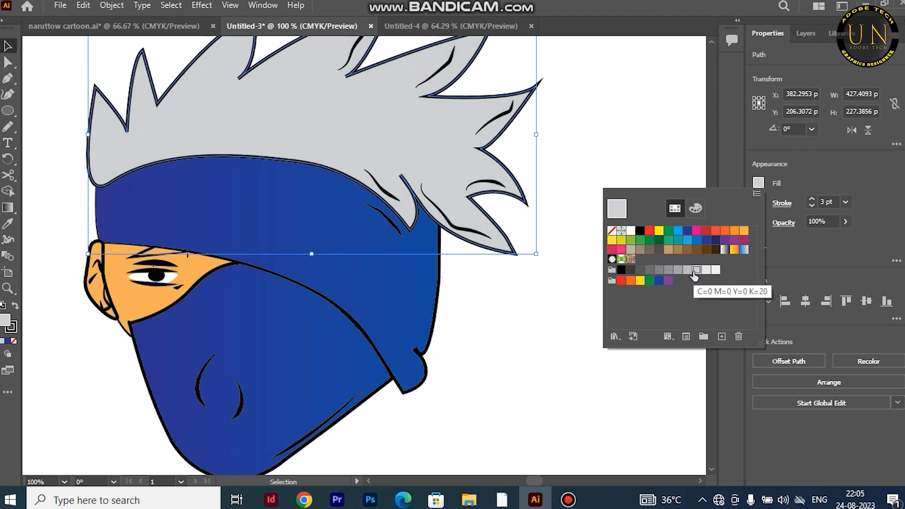
left_click(635, 127)
scroll(634, 125, "up", 1)
left_click(635, 125)
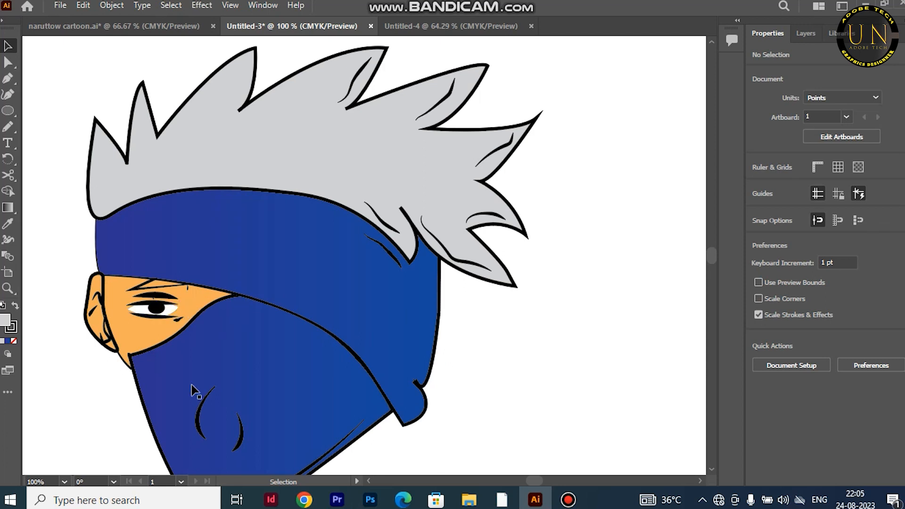
left_click(175, 316)
left_click(7, 94)
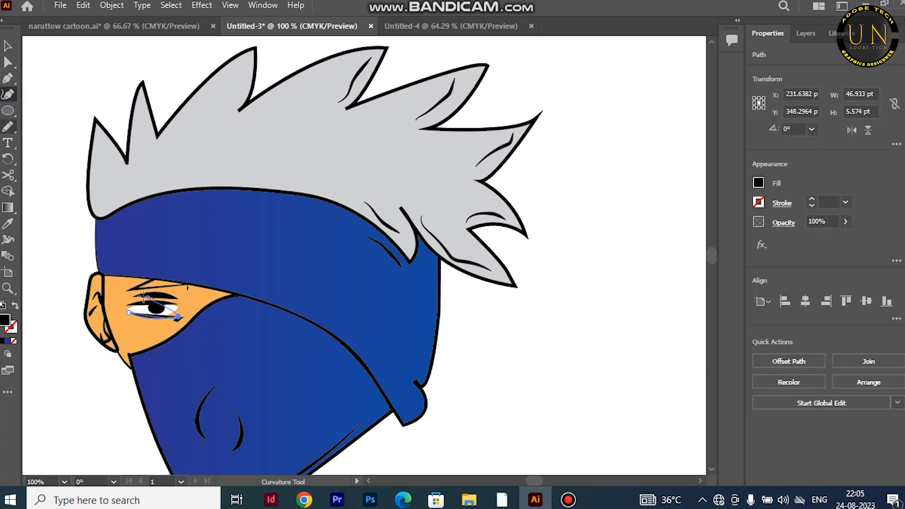
left_click_drag(176, 317, 156, 326)
left_click(156, 313)
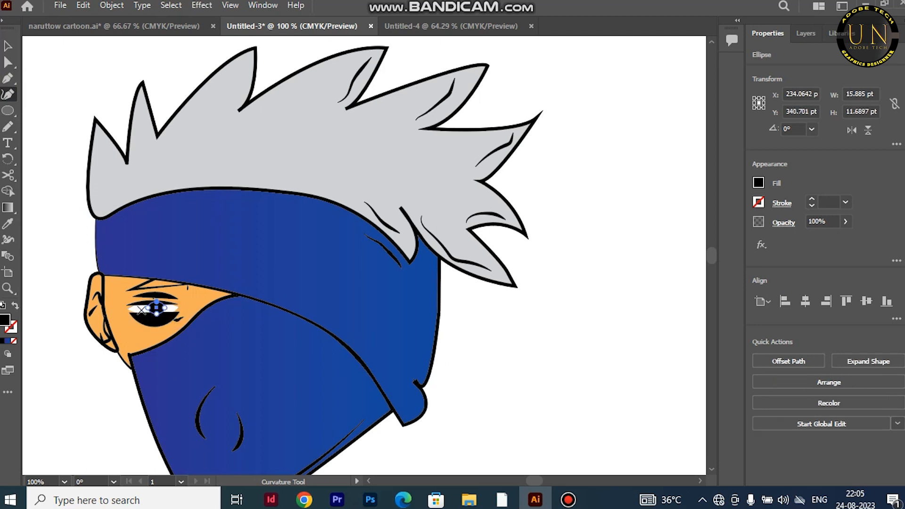
left_click(144, 314)
left_click(167, 323)
key("ctrl+z")
key("ctrl+z")
key("ctrl+z")
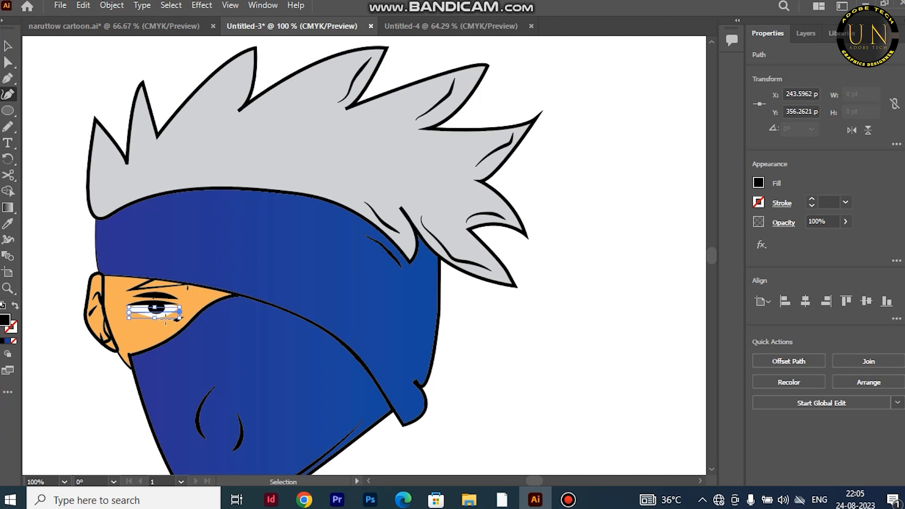
key("ctrl+z")
key("ctrl+z")
key("ctrl+z")
key("ctrl+z")
key("ctrl+z")
key("ctrl+z")
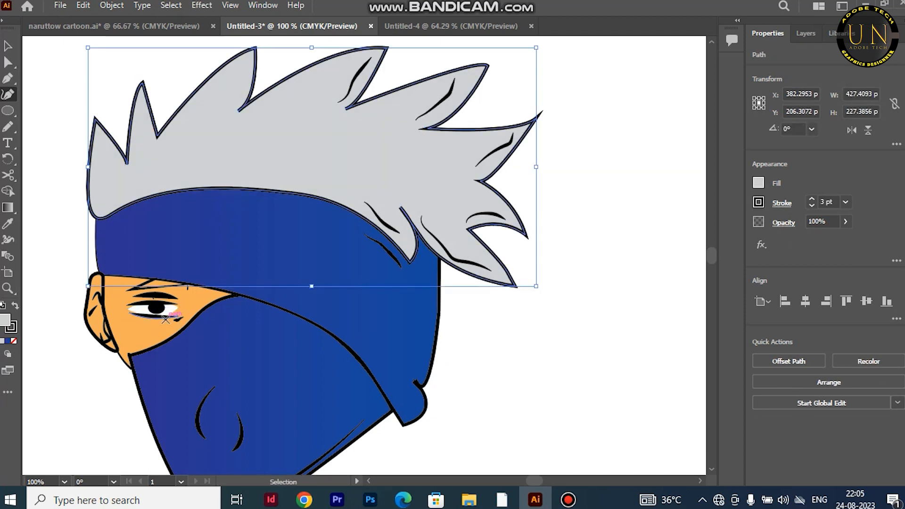
key("ctrl+z")
key("ctrl+z")
key("ctrl+z")
key("v")
left_click(503, 324)
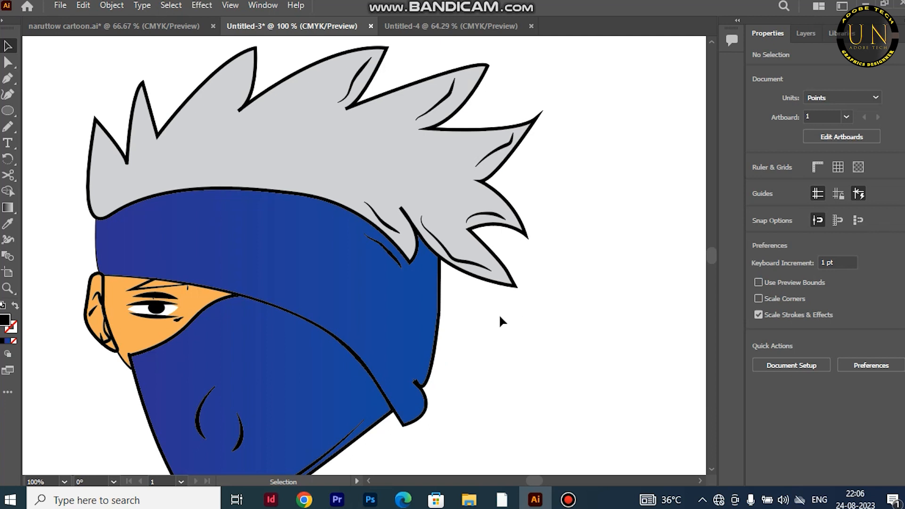
scroll(433, 391, "down", 2)
left_click(384, 369)
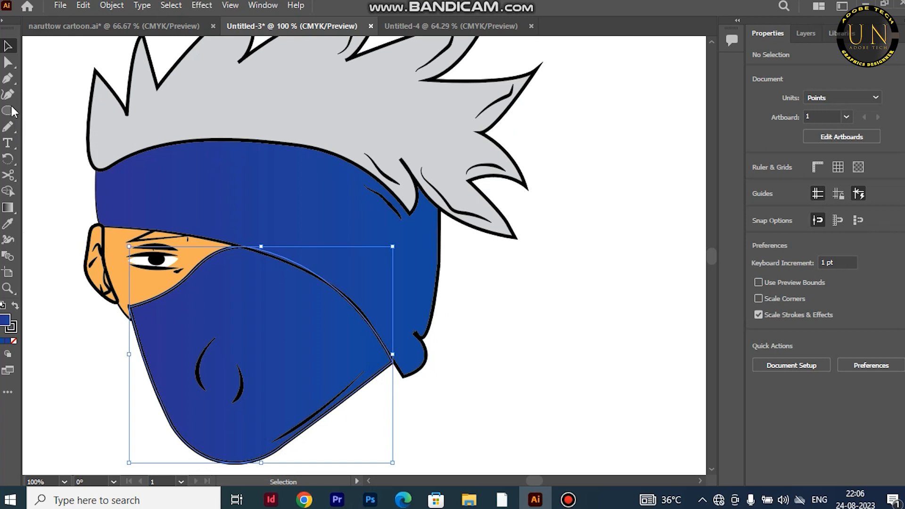
key("shift+grave")
left_click_drag(392, 362, 408, 387)
left_click_drag(334, 407, 356, 417)
key("ctrl+z")
key("ctrl+z")
key("ctrl+z")
Reshape the headband's pointed lower rear tip into a shorter, rounded curve with the Curvature tool, and deselect it.
left_click(400, 370)
left_click_drag(394, 356, 415, 357)
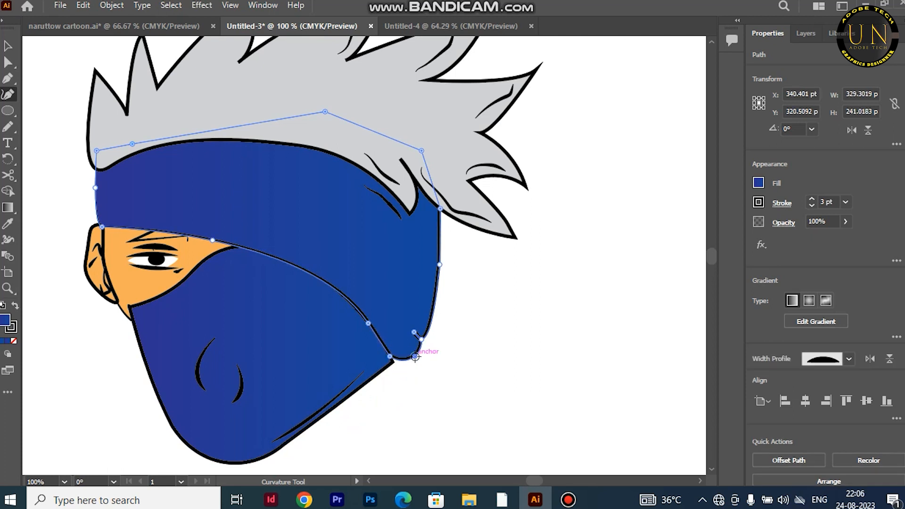
left_click(8, 46)
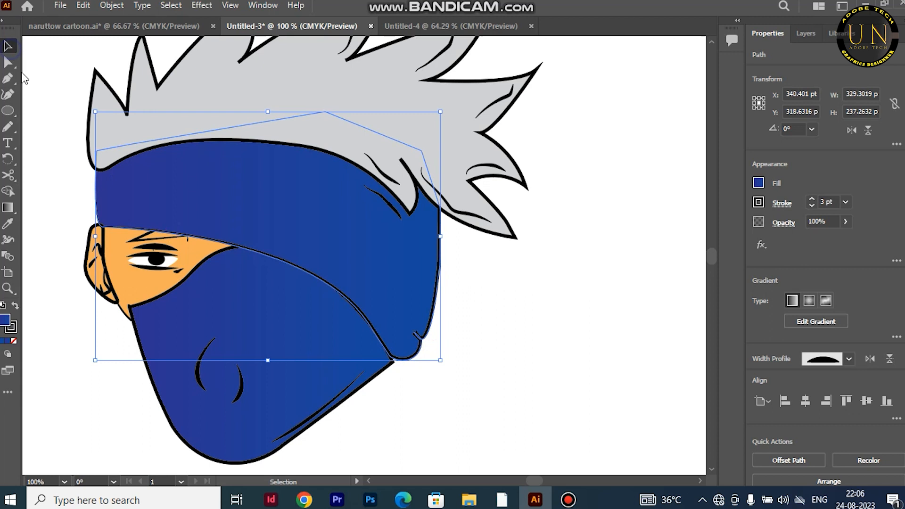
left_click(48, 95)
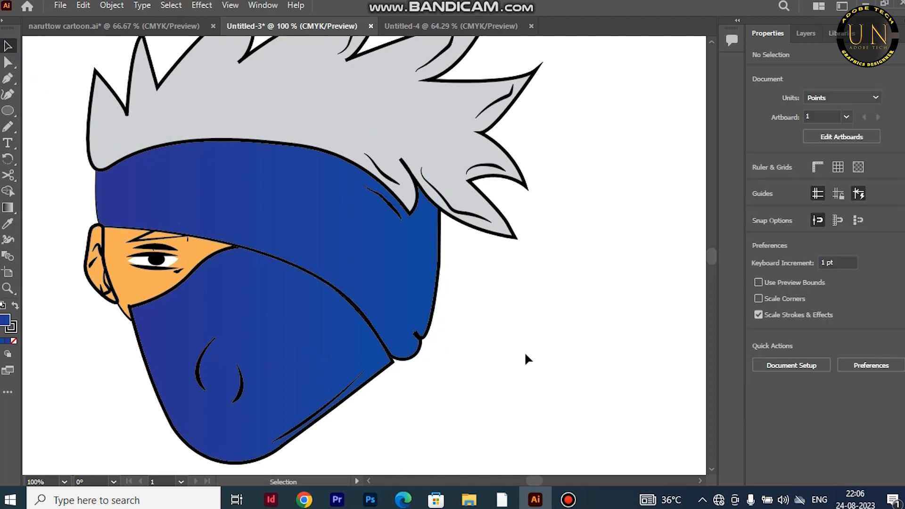
Move the anchor at the front of the headband's rear tip onto the mask's rear corner with the Curvature tool.
left_click(414, 353)
key("shift+grave")
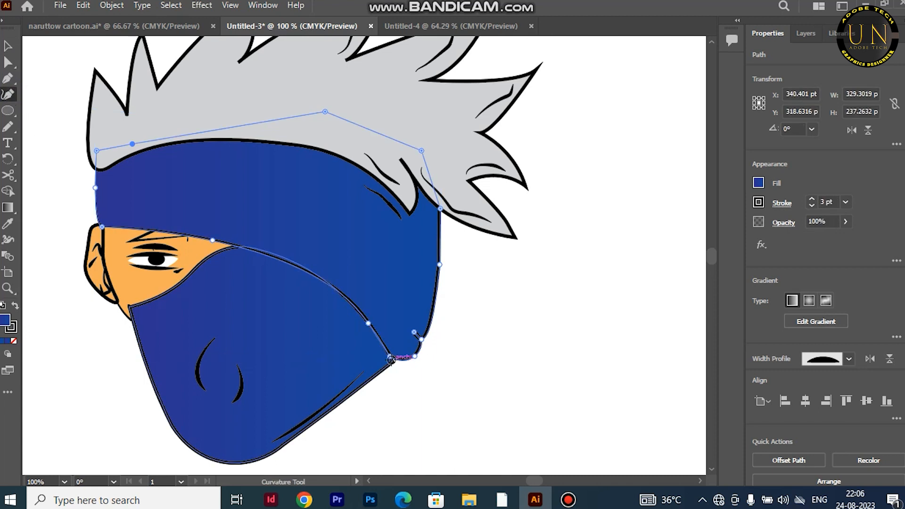
left_click_drag(383, 357, 394, 364)
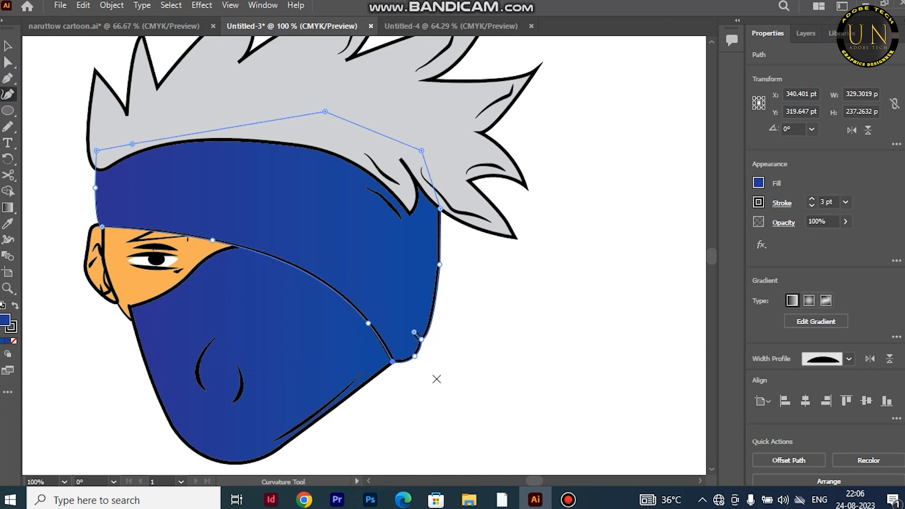
key("v")
left_click(489, 386)
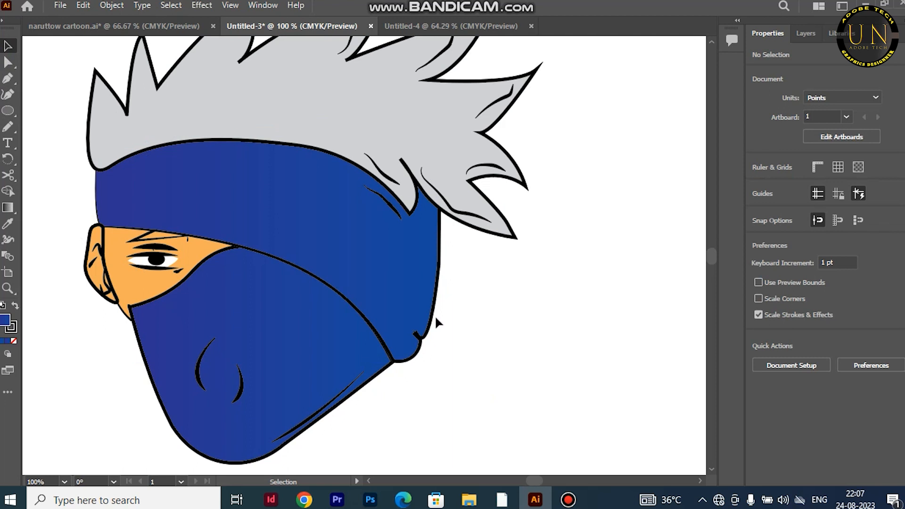
Select all shapes of the ninja head and group them into one object.
key("ctrl+minus")
scroll(504, 296, "up", 2)
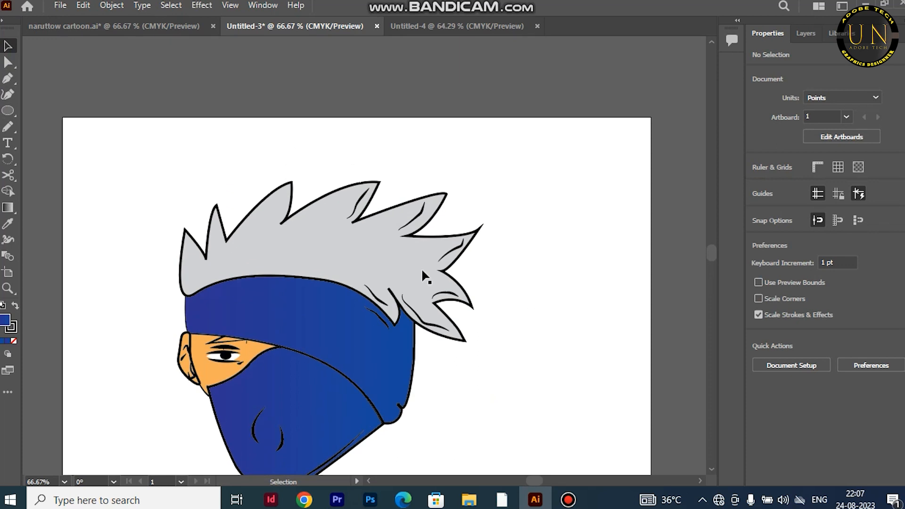
scroll(147, 198, "down", 2)
left_click_drag(150, 126, 464, 412)
key("ctrl+t")
key("ctrl+g")
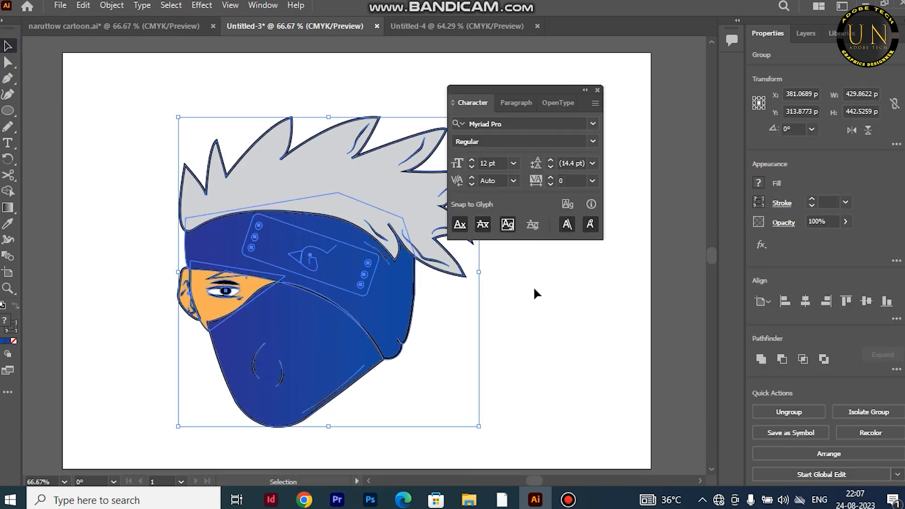
left_click(597, 90)
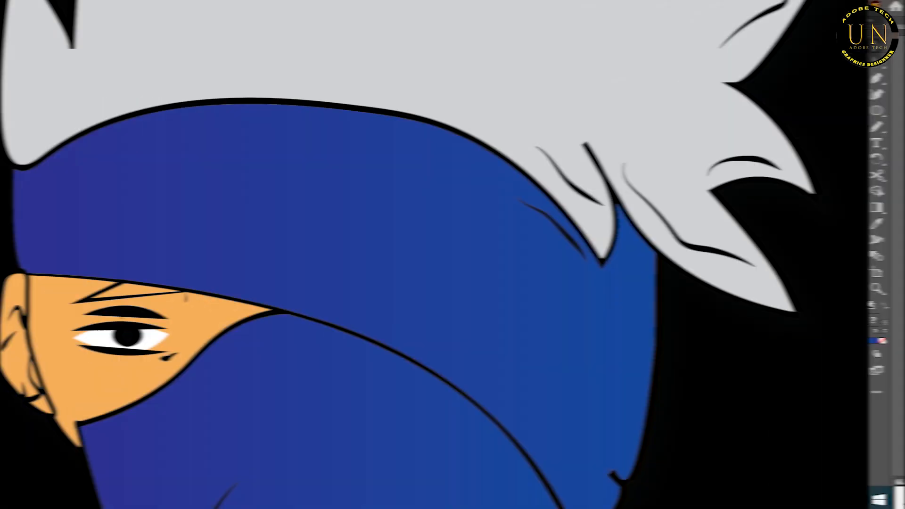